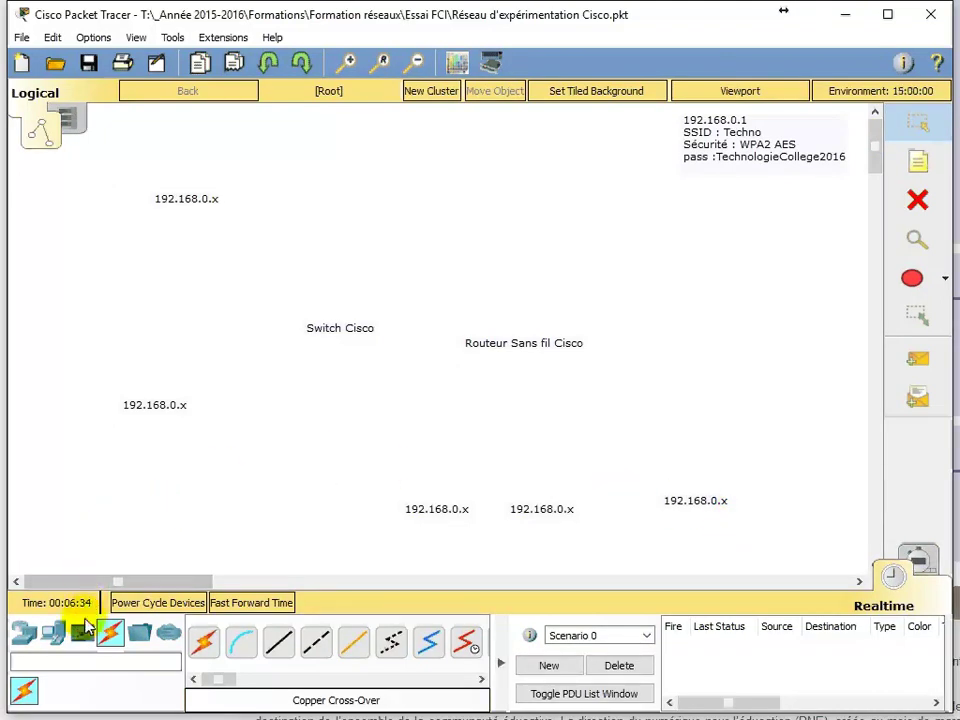
Place a WRT300N wireless router above the "Routeur Sans fil Cisco" label
{"action": "left_click", "coordinate": [27, 635]}
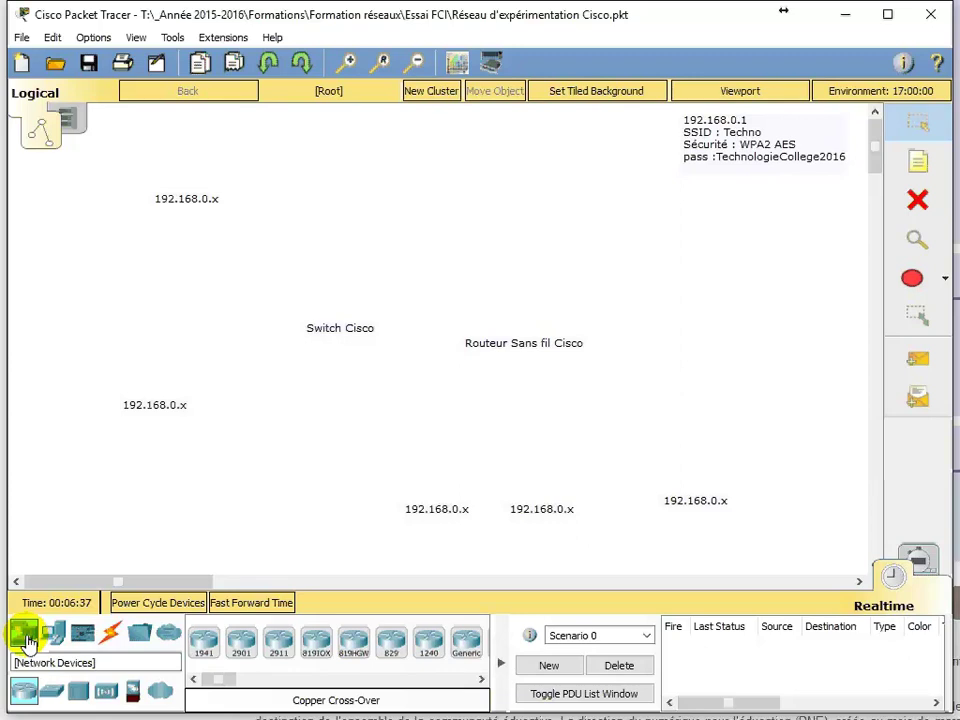
{"action": "left_click", "coordinate": [110, 694]}
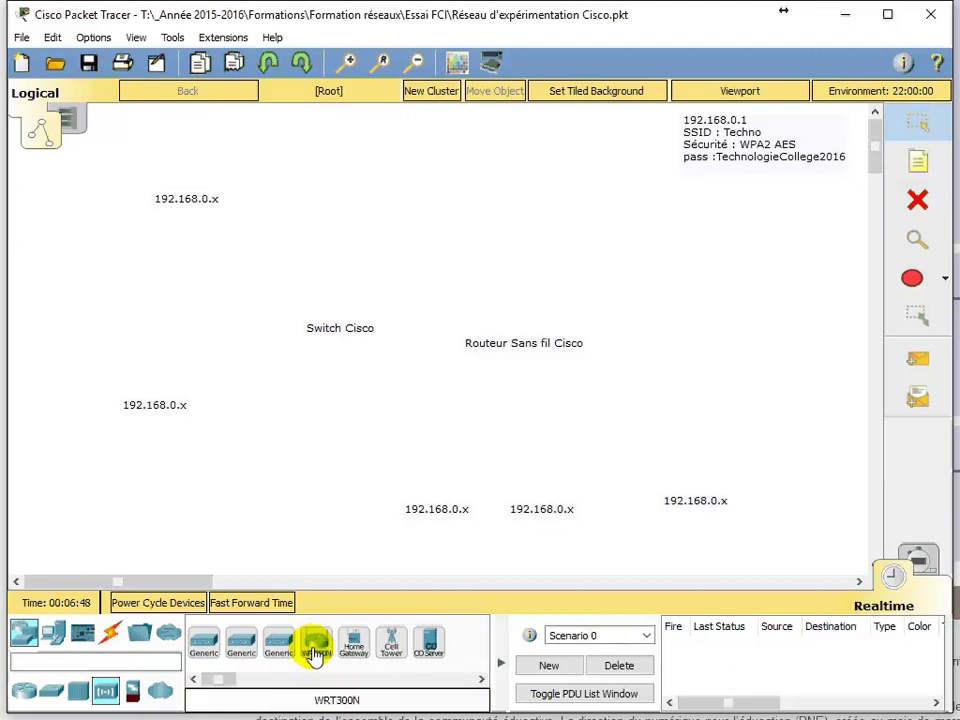
{"action": "left_click_drag", "start_coordinate": [316, 655], "coordinate": [522, 294]}
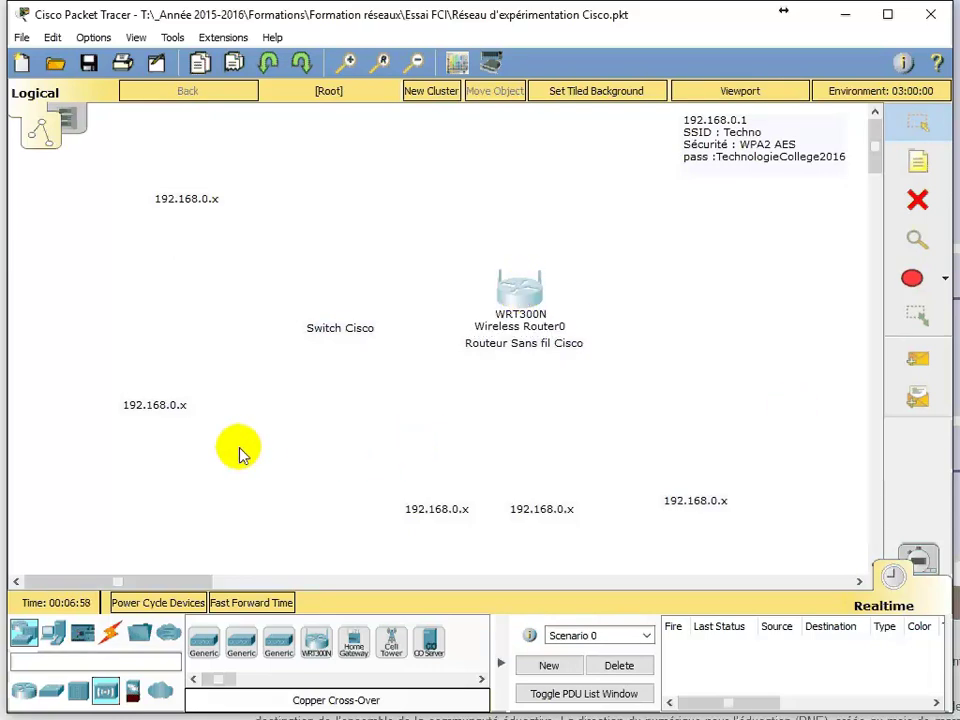
Place a generic laptop above the 192.168.0.x label nearest the wireless router's lower-right side
{"action": "left_click", "coordinate": [56, 636]}
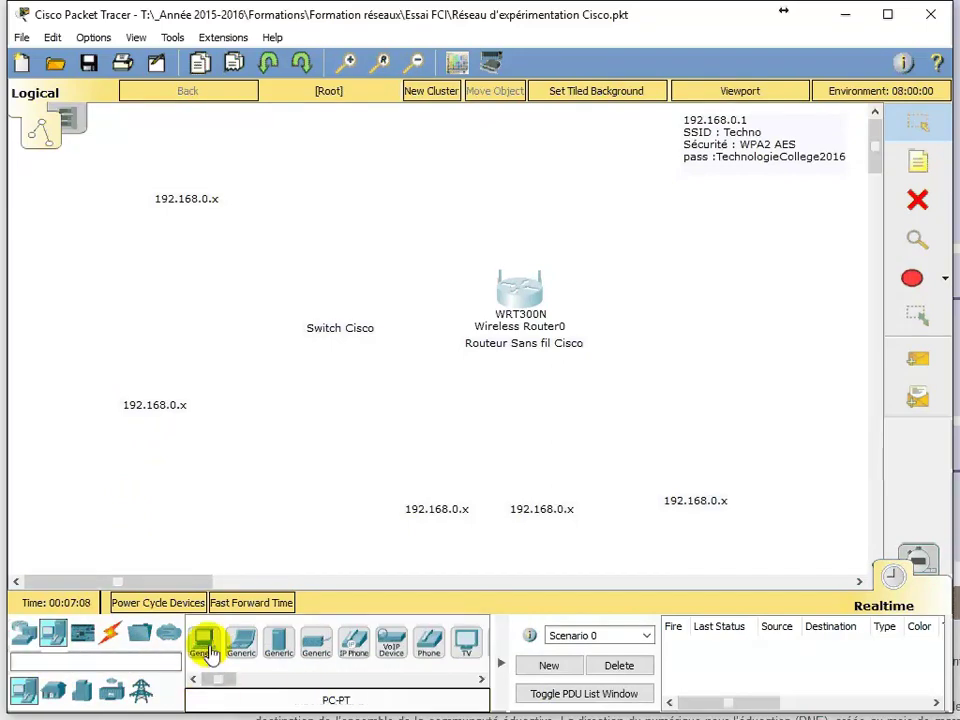
{"action": "left_click_drag", "start_coordinate": [247, 650], "coordinate": [700, 451]}
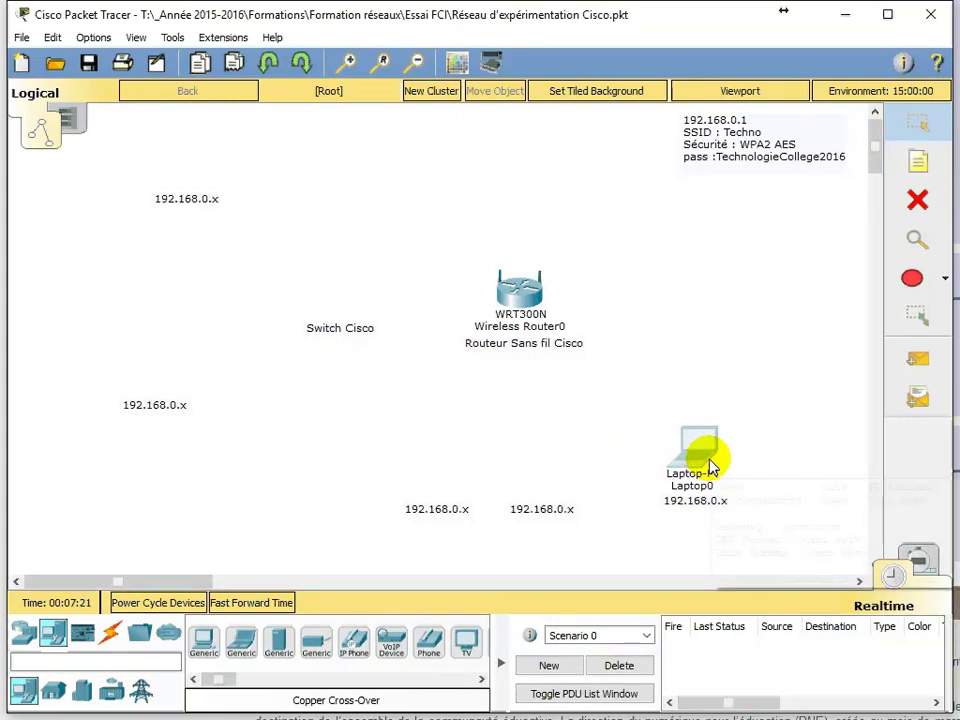
{"action": "mouse_move", "coordinate": [706, 462]}
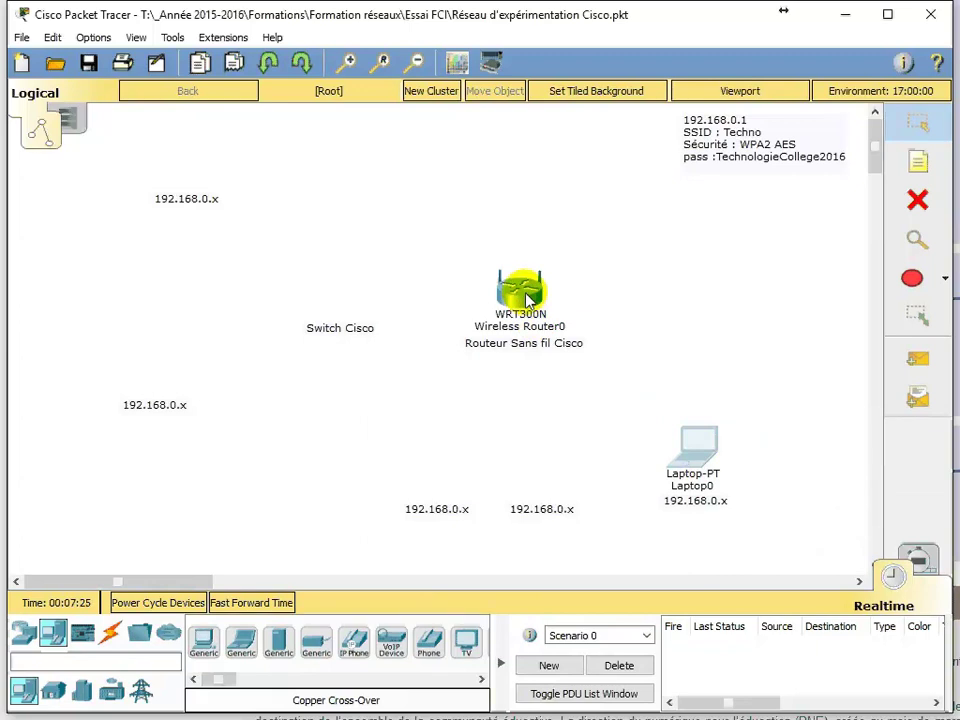
Examine the wireless router's Basic Setup page, including its internet connection type, router IP address and DHCP server settings
{"action": "mouse_move", "coordinate": [530, 298]}
{"action": "left_click", "coordinate": [527, 299]}
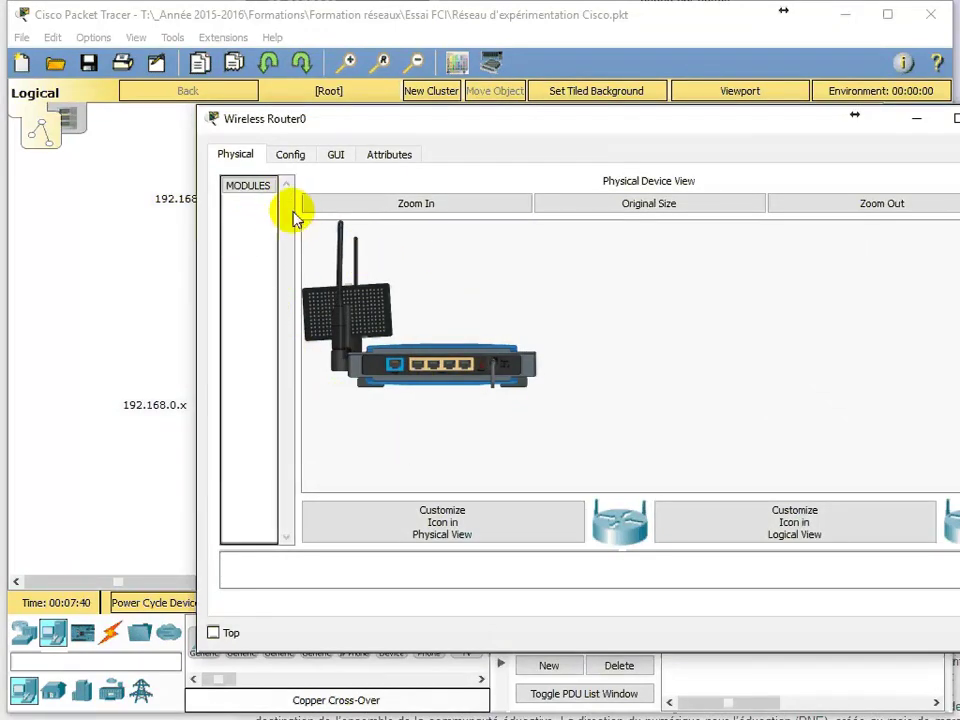
{"action": "left_click", "coordinate": [292, 156]}
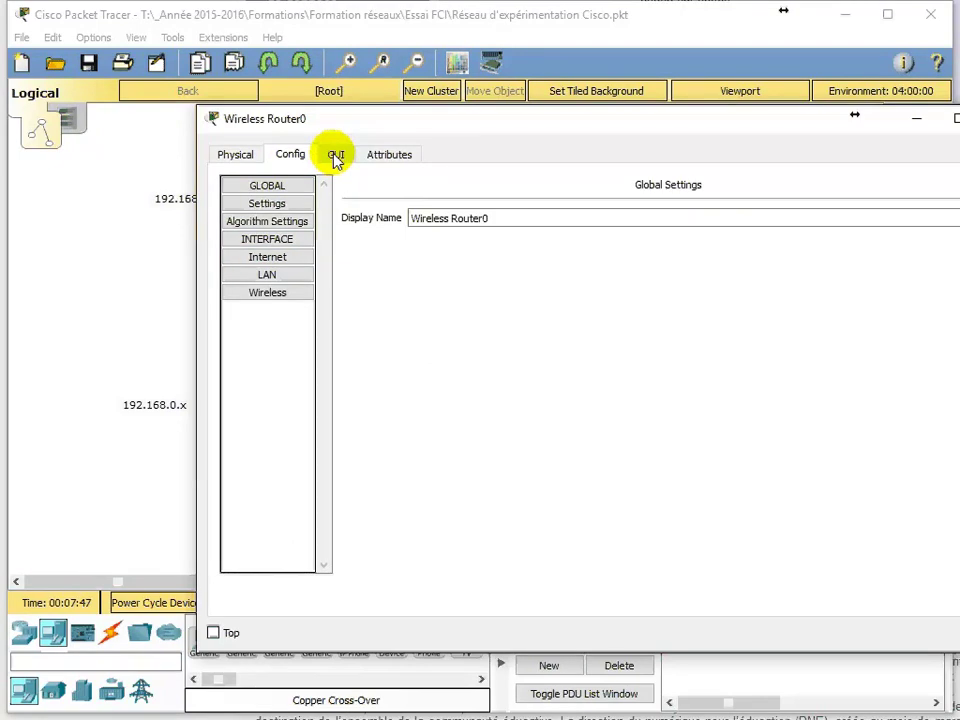
{"action": "left_click", "coordinate": [338, 158]}
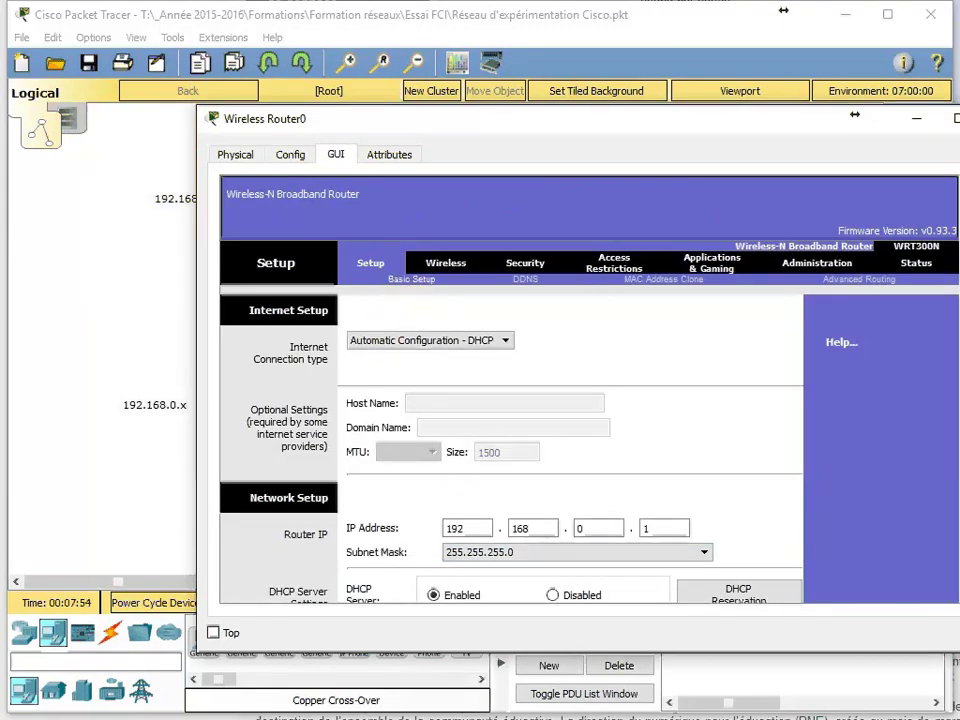
{"action": "scroll", "coordinate": [590, 400], "scroll_direction": "down", "scroll_amount": 5}
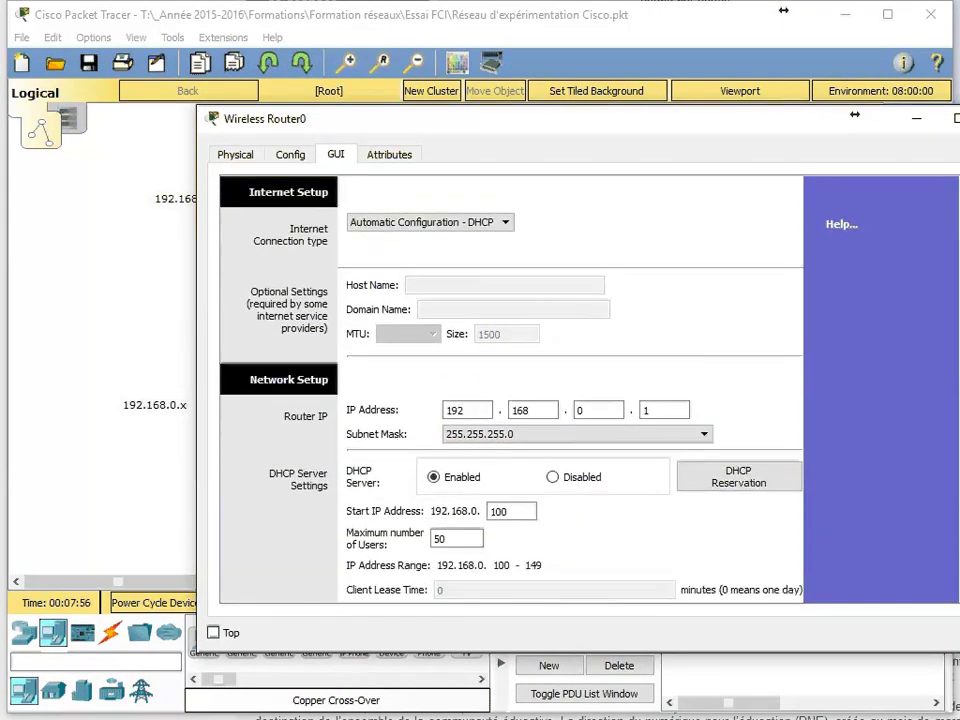
{"action": "scroll", "coordinate": [590, 400], "scroll_direction": "down", "scroll_amount": 5}
{"action": "scroll", "coordinate": [590, 400], "scroll_direction": "up", "scroll_amount": 9}
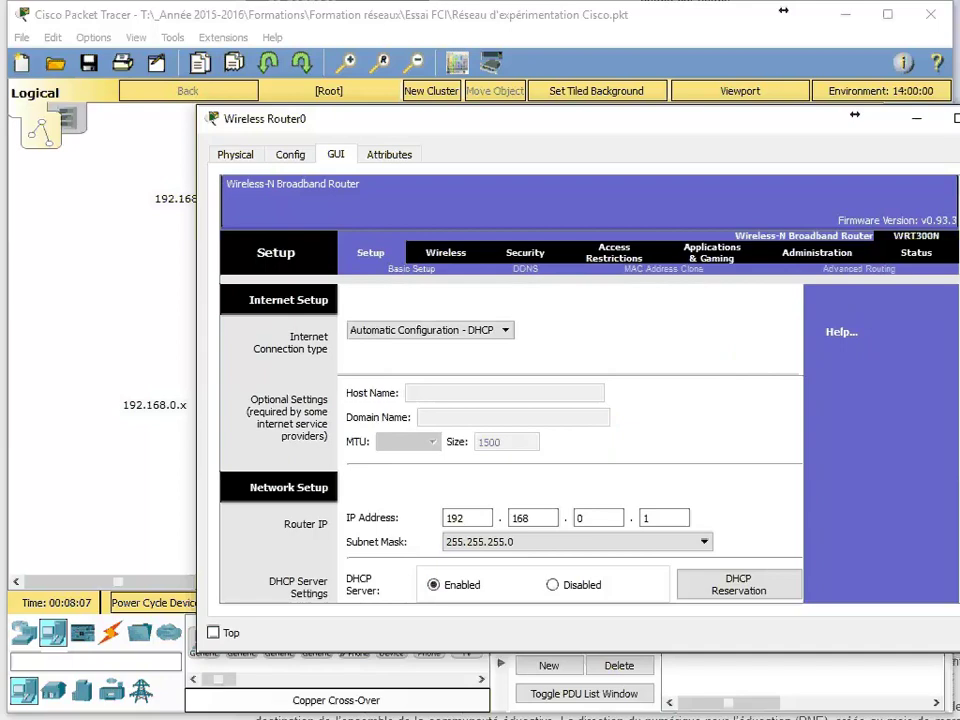
{"action": "scroll", "coordinate": [510, 390], "scroll_direction": "down", "scroll_amount": 5}
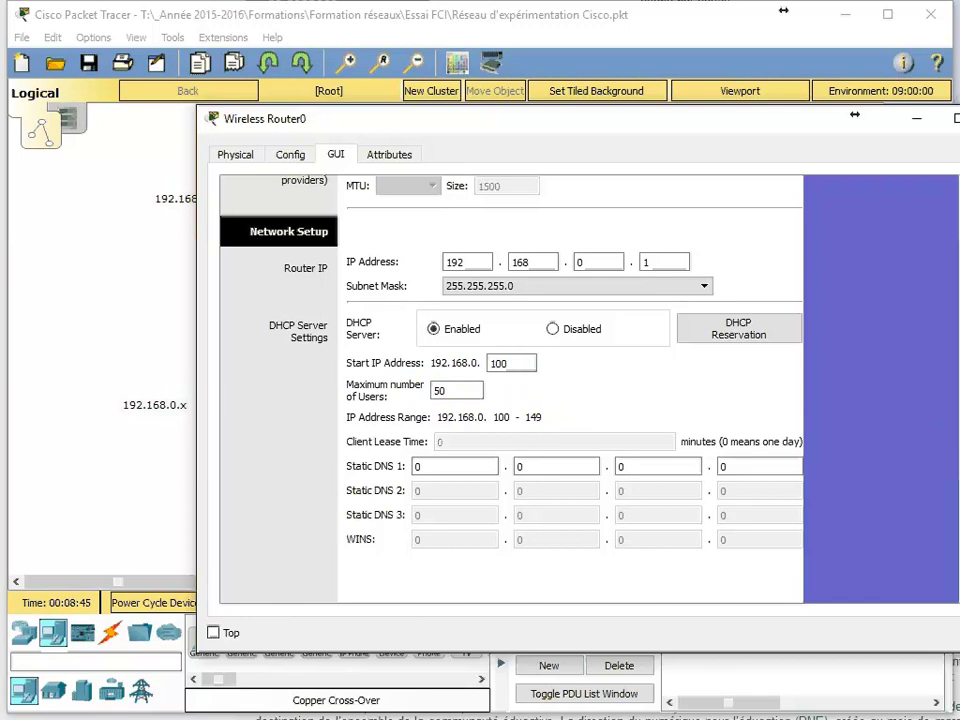
Save the wireless router's Basic Setup settings and close its configuration window
{"action": "scroll", "coordinate": [535, 390], "scroll_direction": "down", "scroll_amount": 2}
{"action": "scroll", "coordinate": [535, 390], "scroll_direction": "down", "scroll_amount": 10}
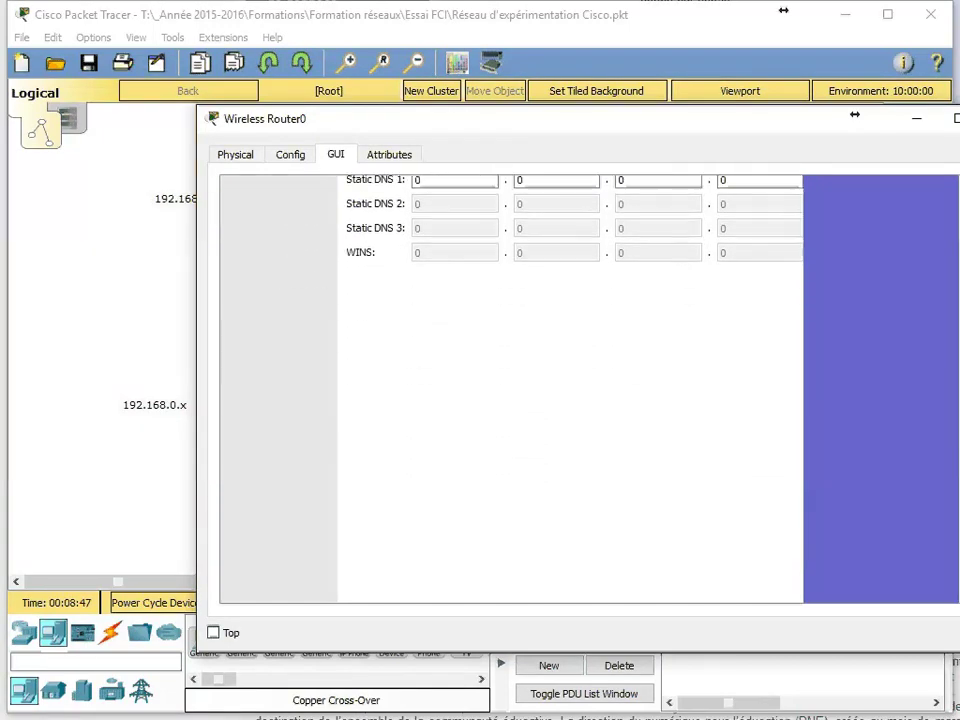
{"action": "left_click", "coordinate": [614, 572]}
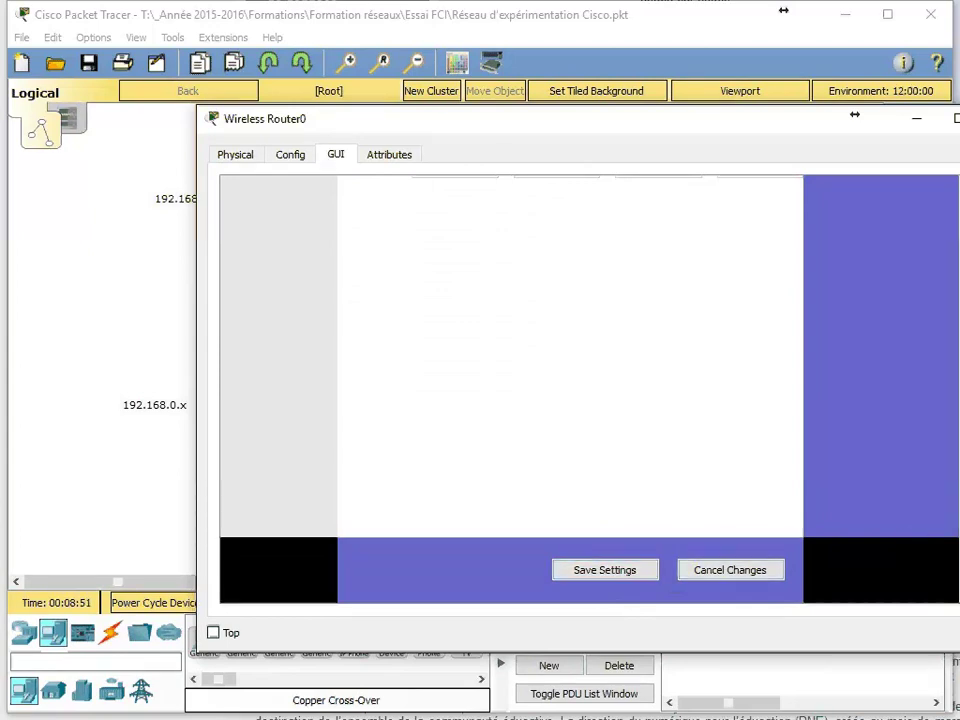
{"action": "scroll", "coordinate": [535, 390], "scroll_direction": "up", "scroll_amount": 10}
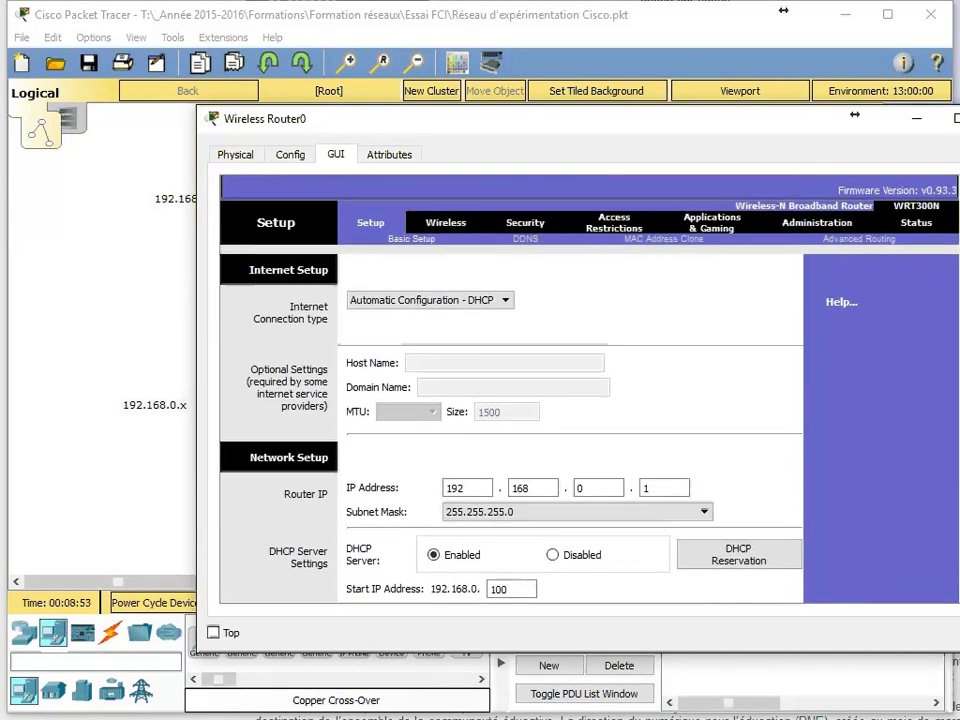
{"action": "scroll", "coordinate": [535, 390], "scroll_direction": "up", "scroll_amount": 1}
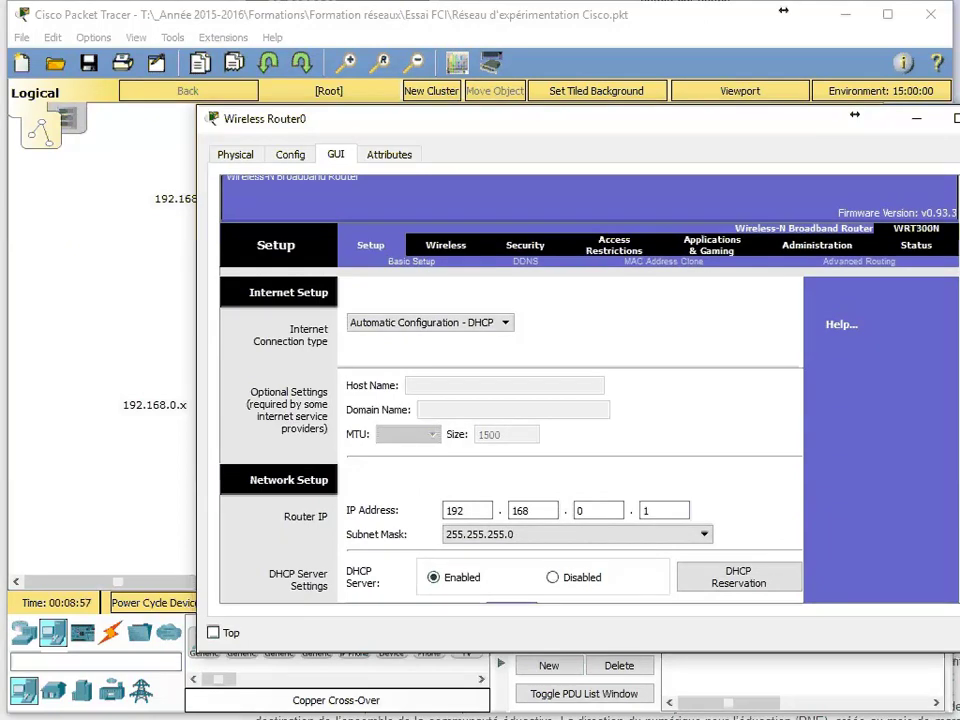
{"action": "left_click", "coordinate": [953, 118]}
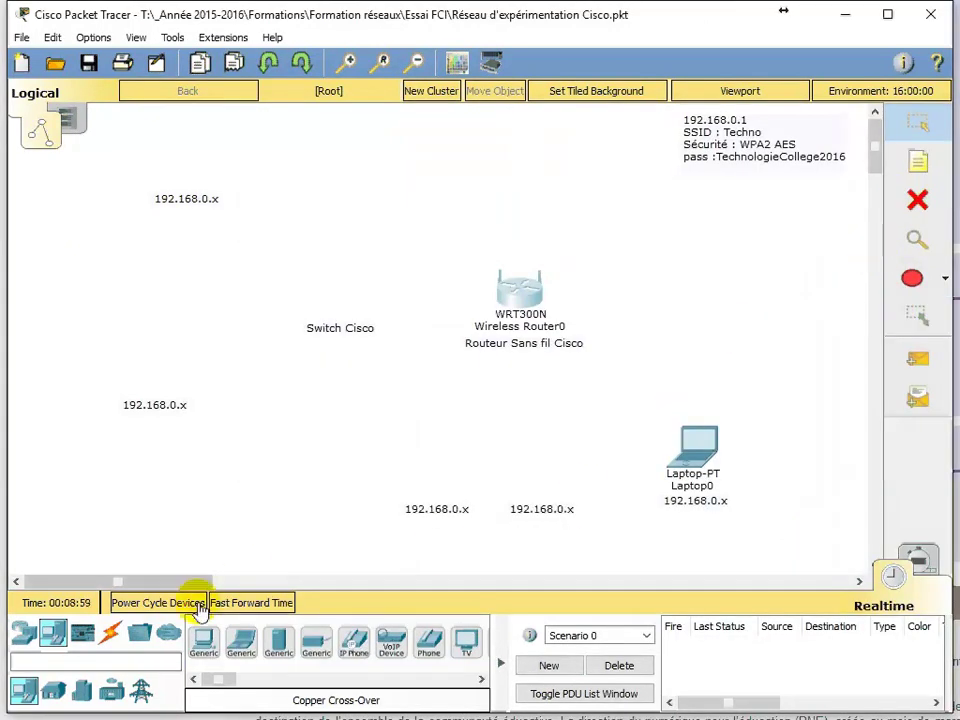
Connect the wireless router's Ethernet 1 port to the laptop's FastEthernet0 port with a Copper Straight-Through cable and fast-forward the simulation time
{"action": "left_click", "coordinate": [110, 632]}
{"action": "left_click", "coordinate": [280, 648]}
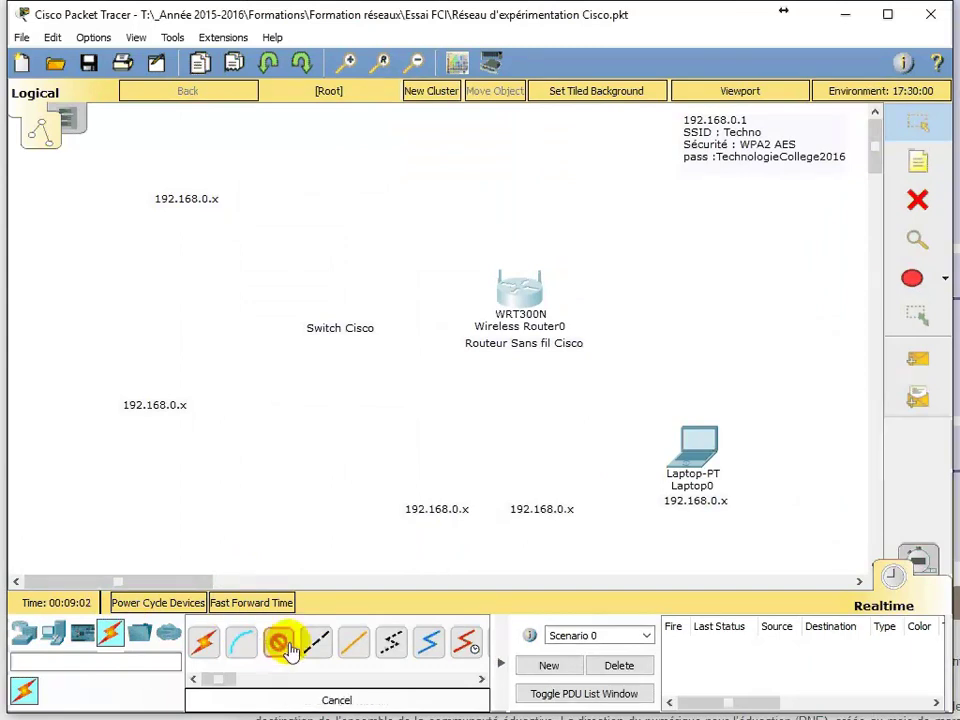
{"action": "left_click", "coordinate": [535, 293]}
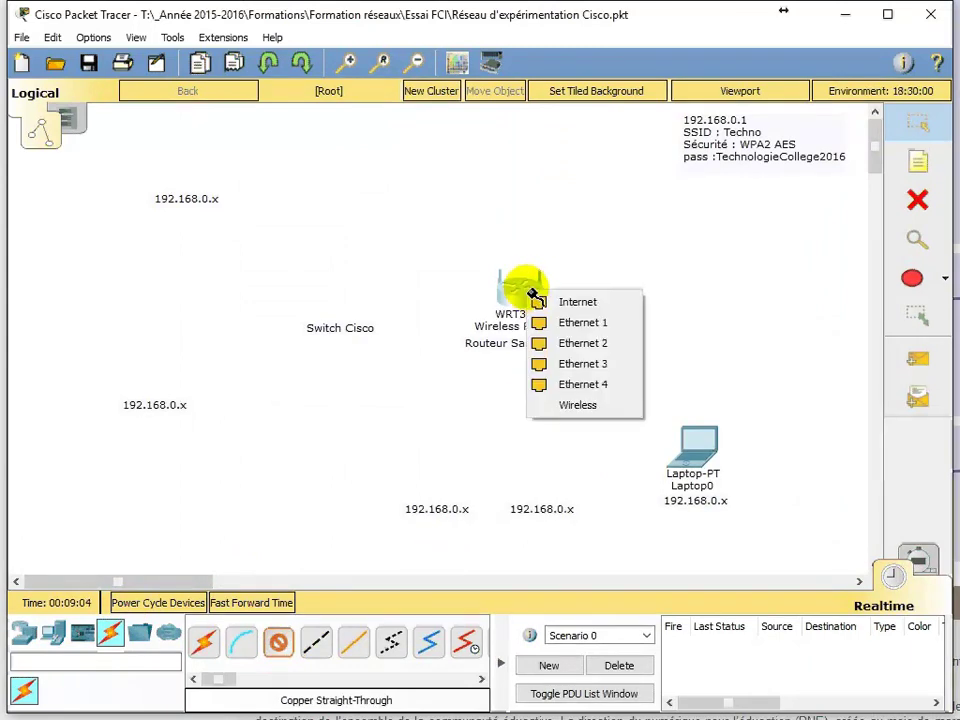
{"action": "left_click", "coordinate": [619, 333]}
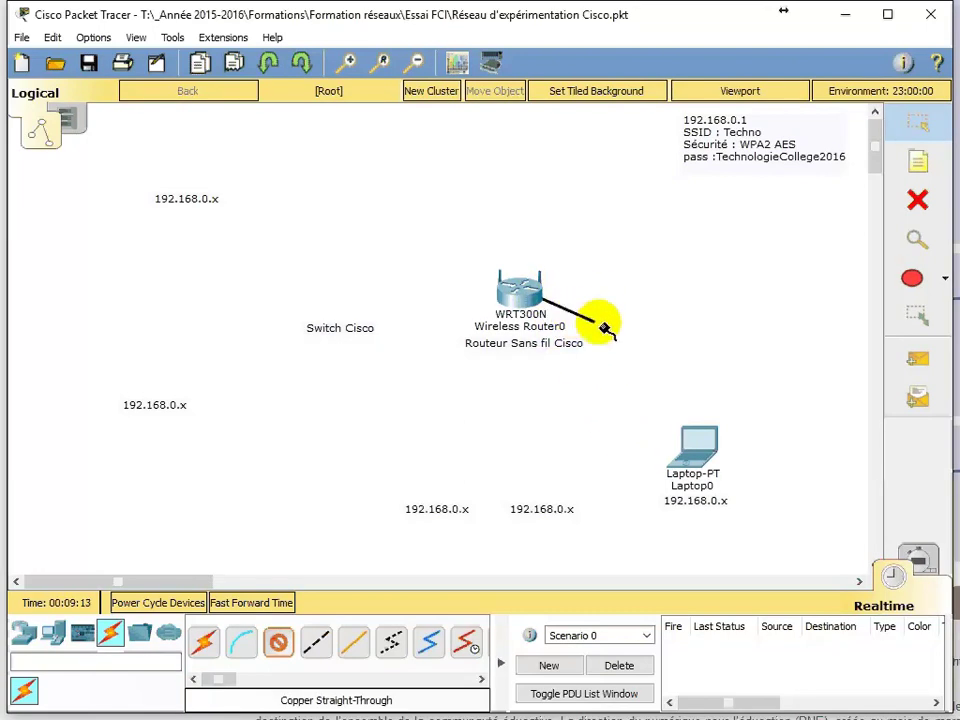
{"action": "left_click", "coordinate": [696, 456]}
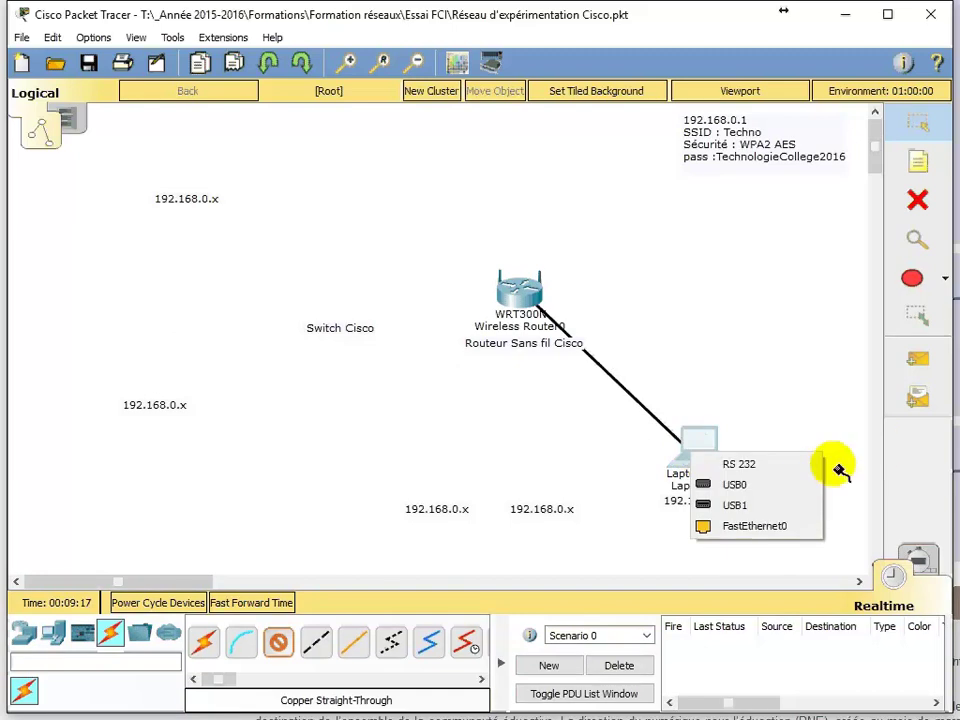
{"action": "left_click", "coordinate": [773, 537]}
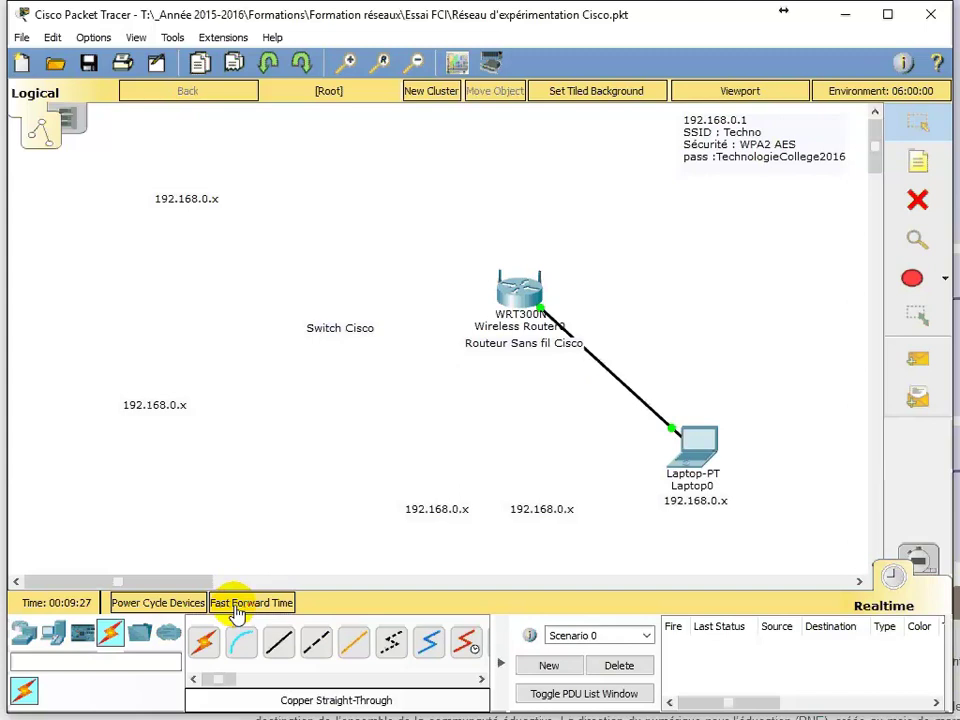
{"action": "left_click", "coordinate": [236, 606]}
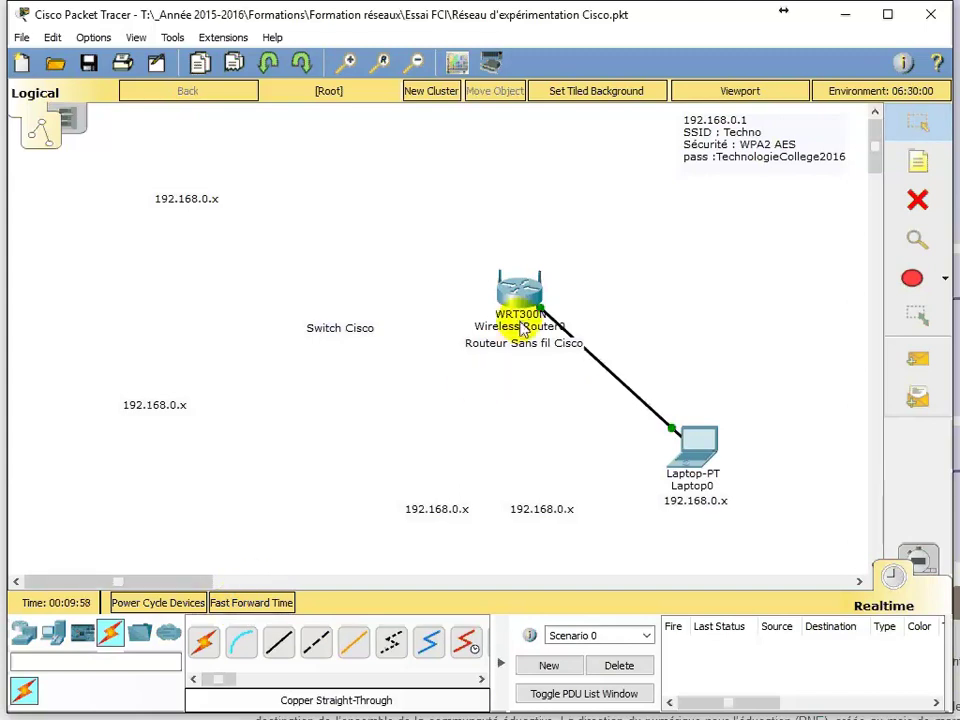
Set the laptop's IPv4 configuration to DHCP and close its window
{"action": "left_click", "coordinate": [700, 455]}
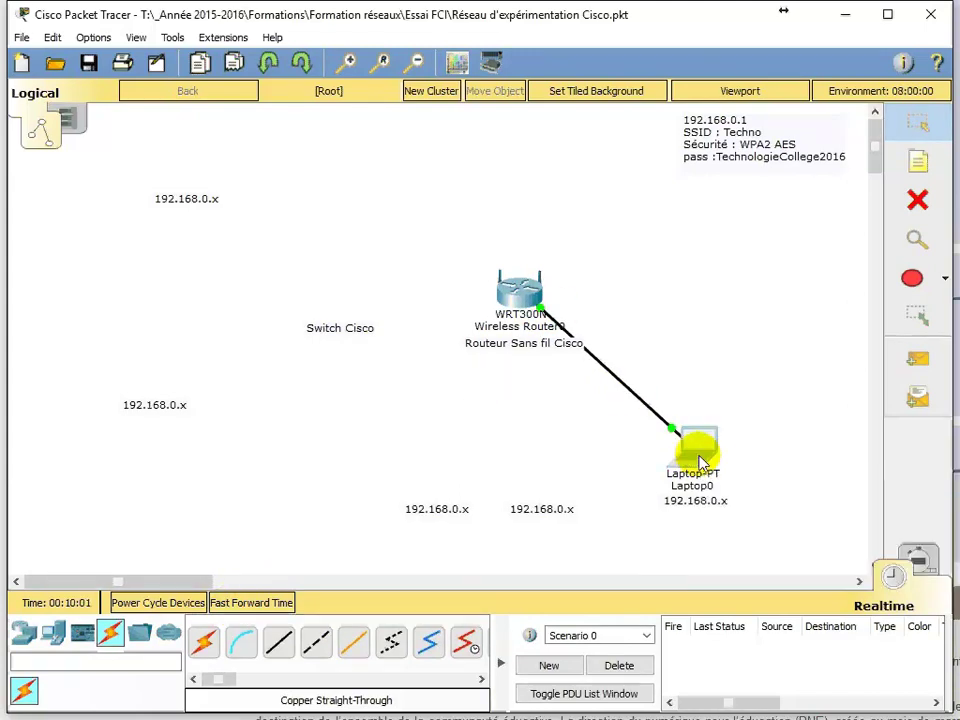
{"action": "left_click", "coordinate": [360, 90]}
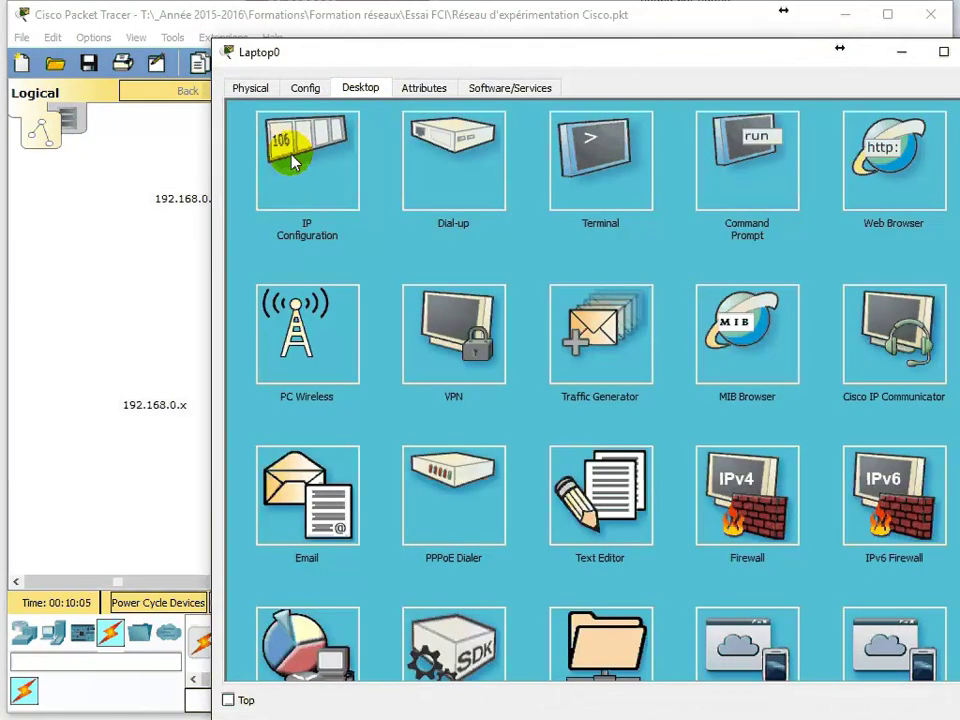
{"action": "left_click", "coordinate": [289, 150]}
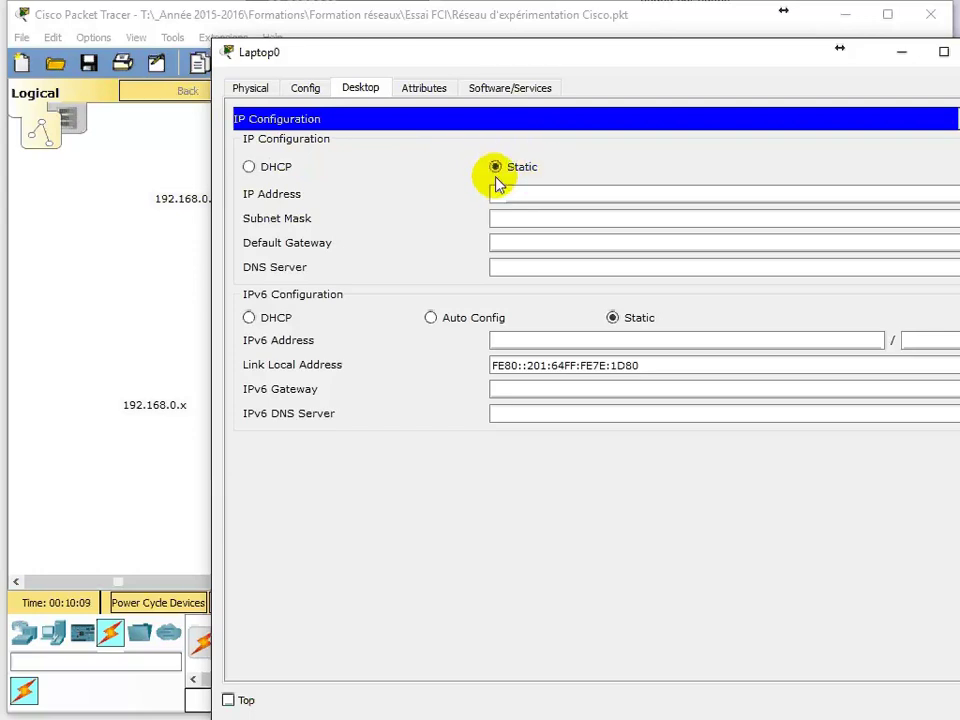
{"action": "left_click", "coordinate": [249, 167]}
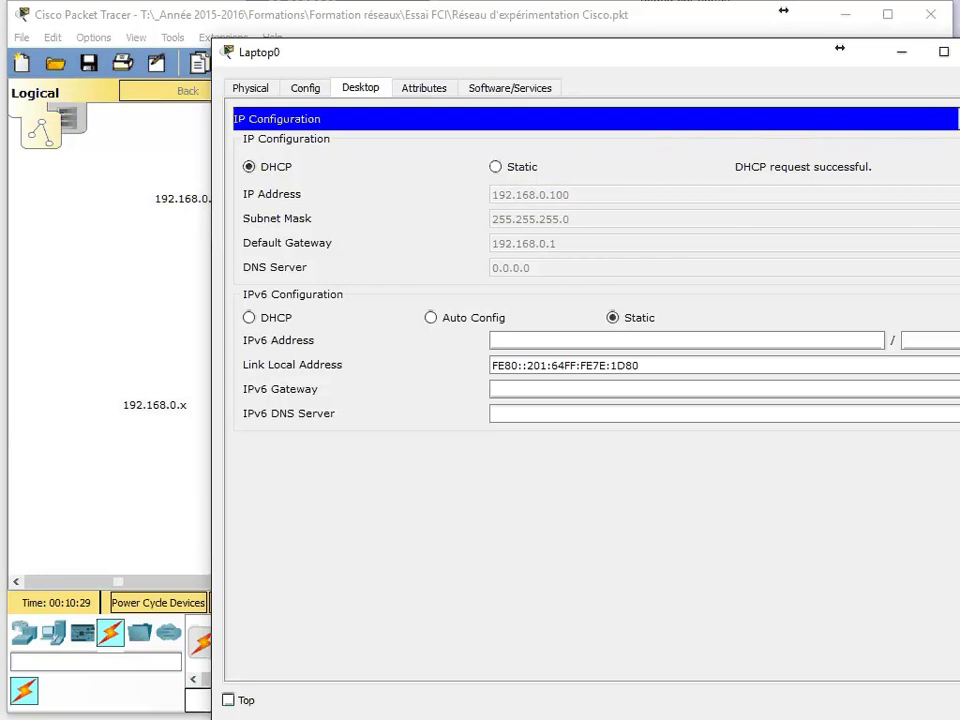
{"action": "left_click", "coordinate": [958, 52]}
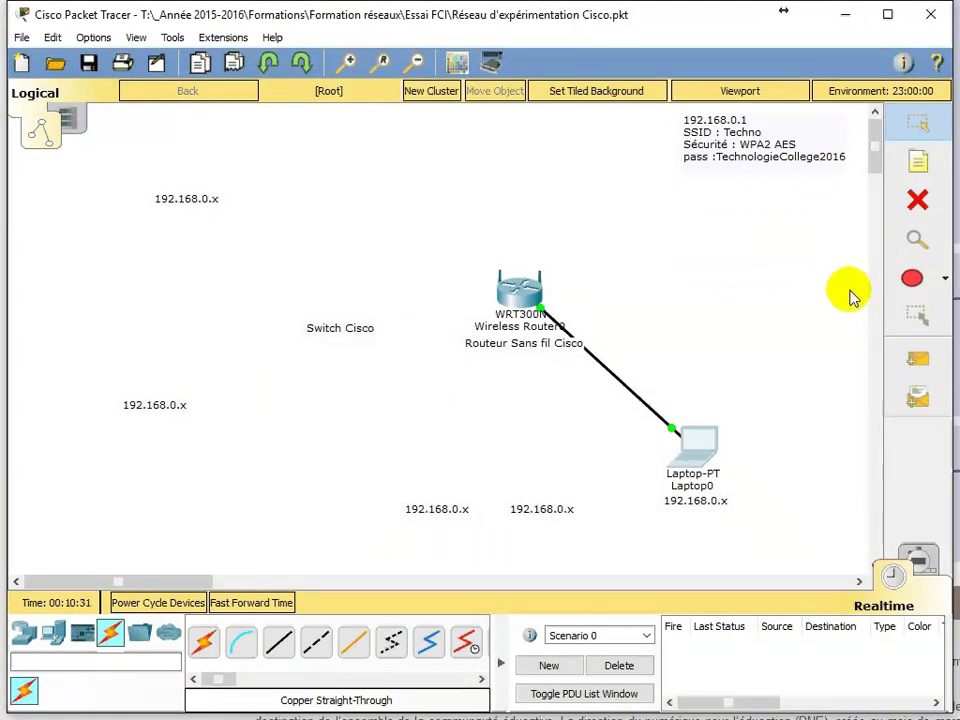
Send a simple PDU from the laptop to the wireless router to test the connection
{"action": "left_click", "coordinate": [920, 365]}
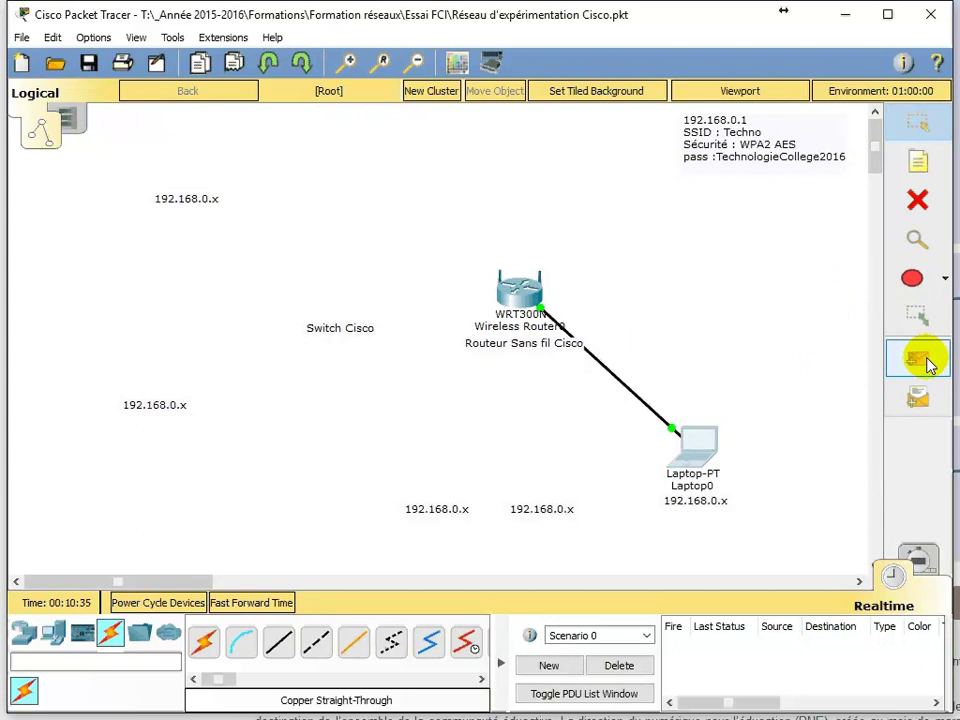
{"action": "left_click", "coordinate": [698, 446]}
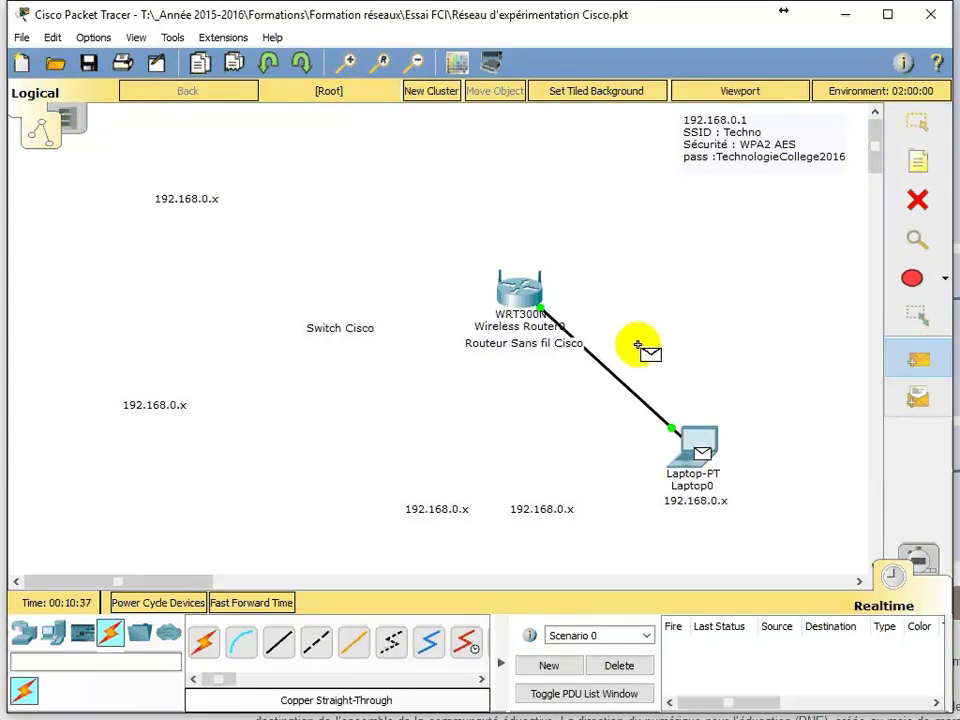
{"action": "left_click", "coordinate": [522, 291]}
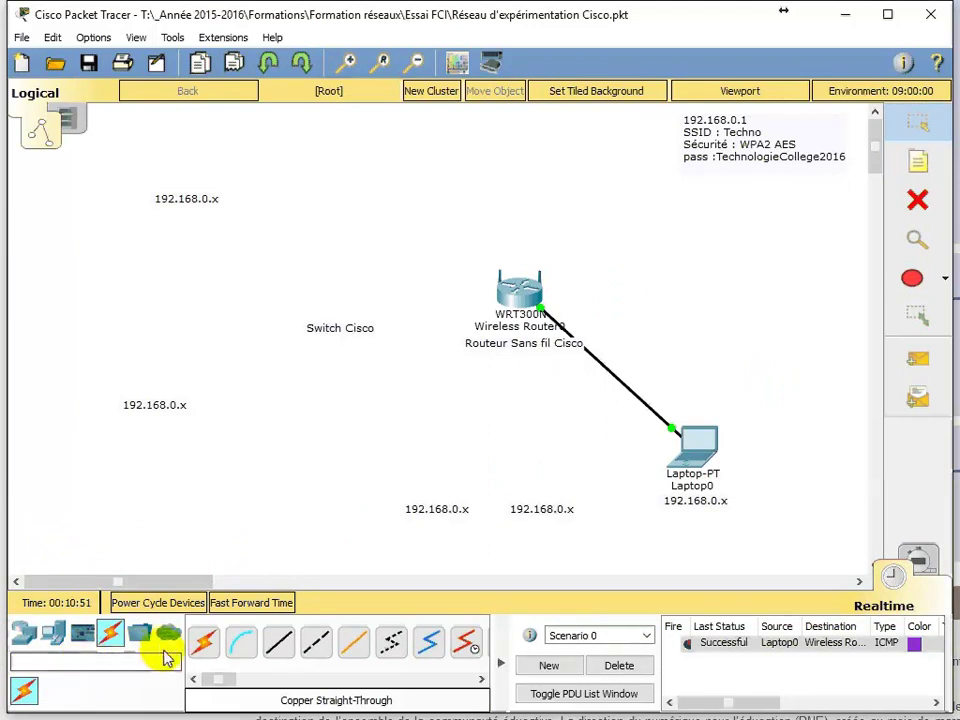
Add a wireless tablet and a smartphone beneath the wireless router, placing each just above its own 192.168.0.x label
{"action": "left_click", "coordinate": [55, 632]}
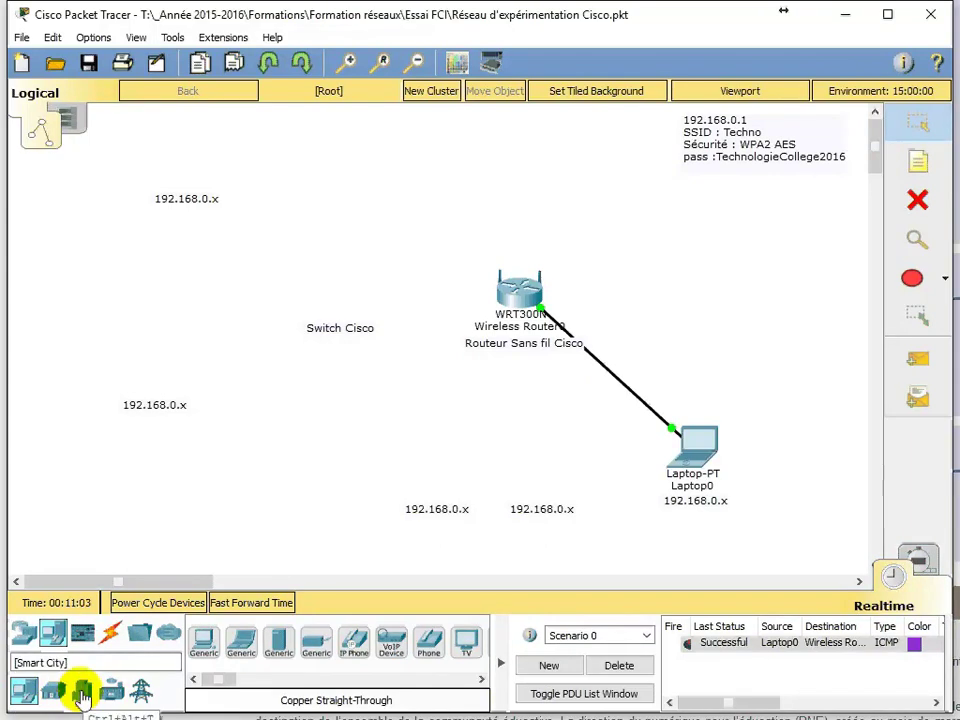
{"action": "left_click", "coordinate": [25, 634]}
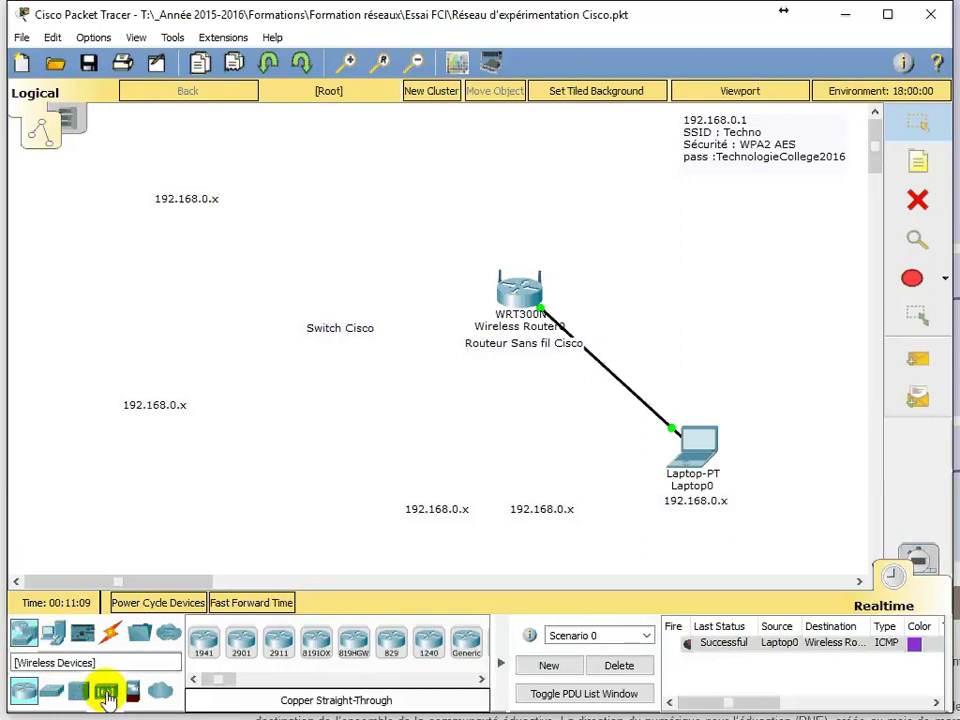
{"action": "left_click", "coordinate": [106, 692]}
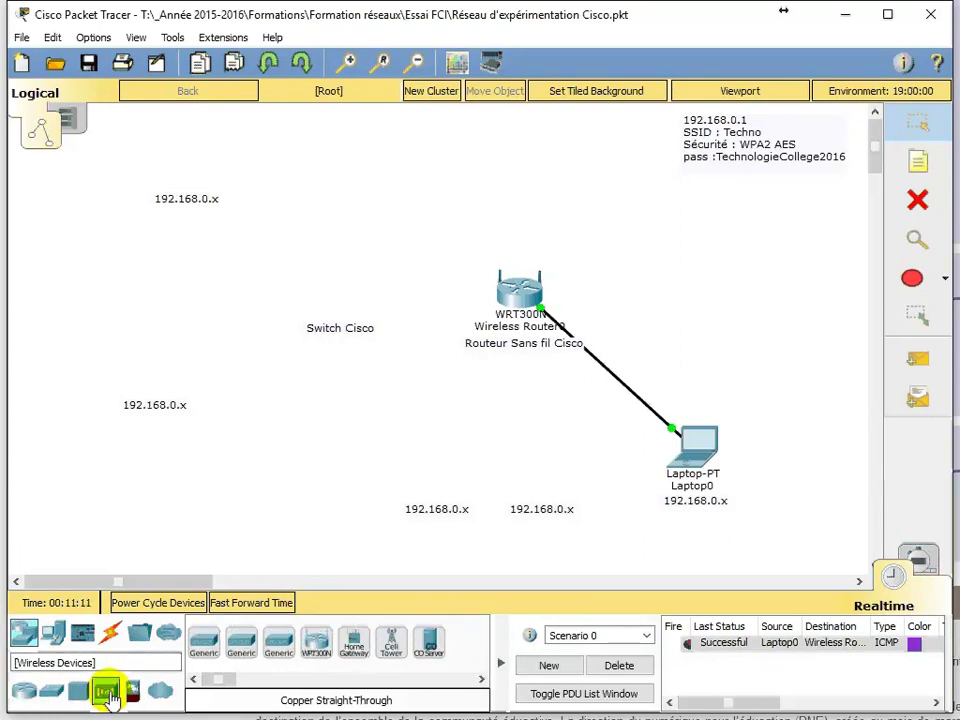
{"action": "left_click", "coordinate": [57, 635]}
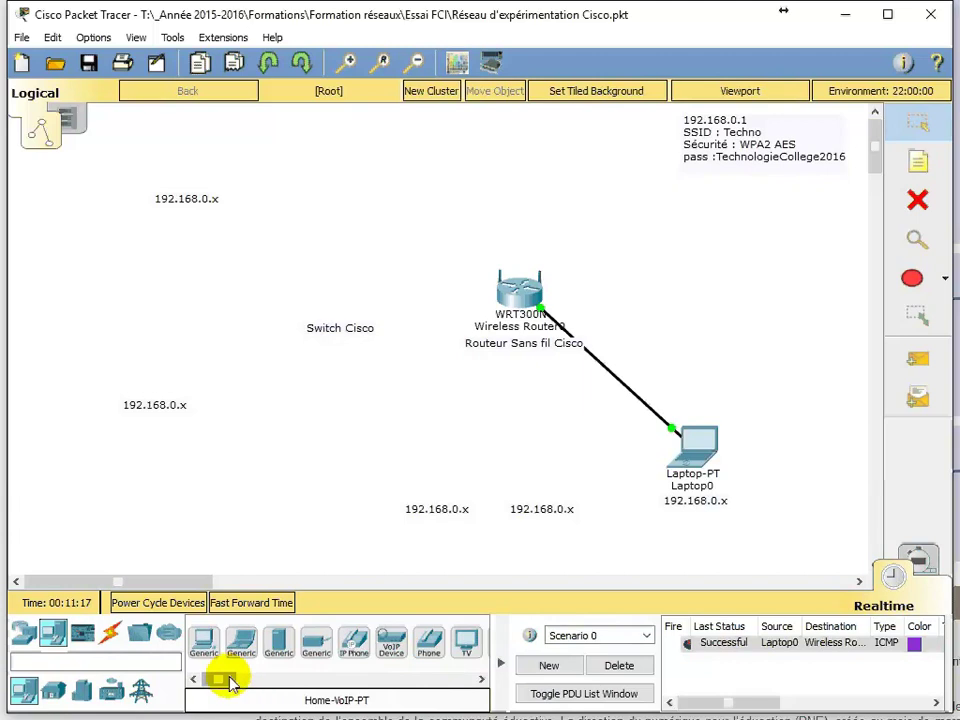
{"action": "left_click_drag", "start_coordinate": [226, 683], "coordinate": [257, 690]}
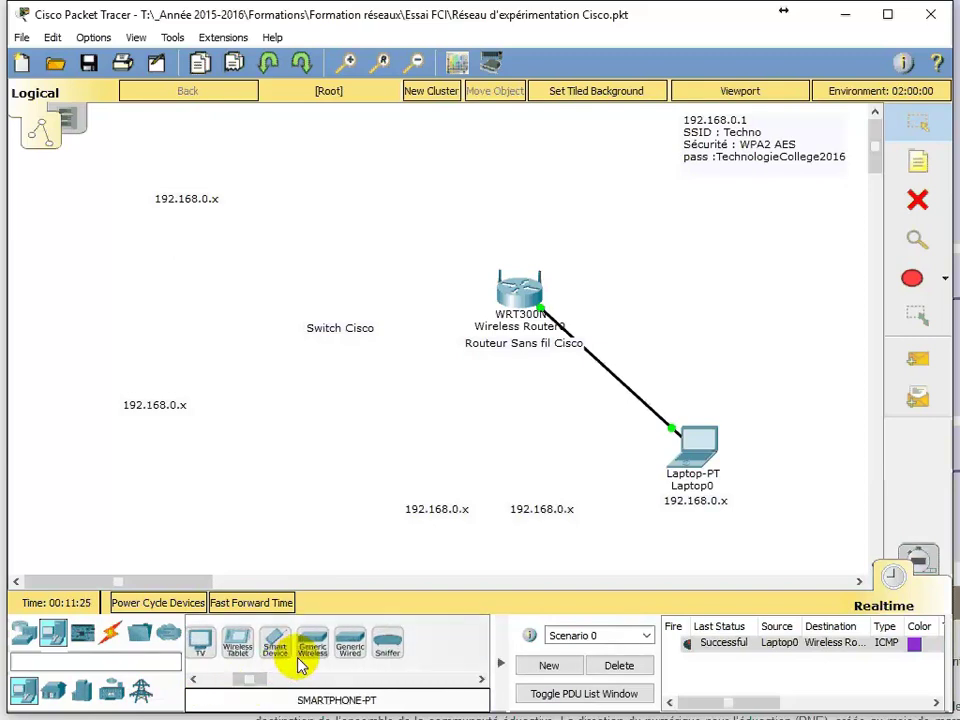
{"action": "left_click_drag", "start_coordinate": [243, 650], "coordinate": [439, 467]}
{"action": "left_click_drag", "start_coordinate": [284, 652], "coordinate": [552, 474]}
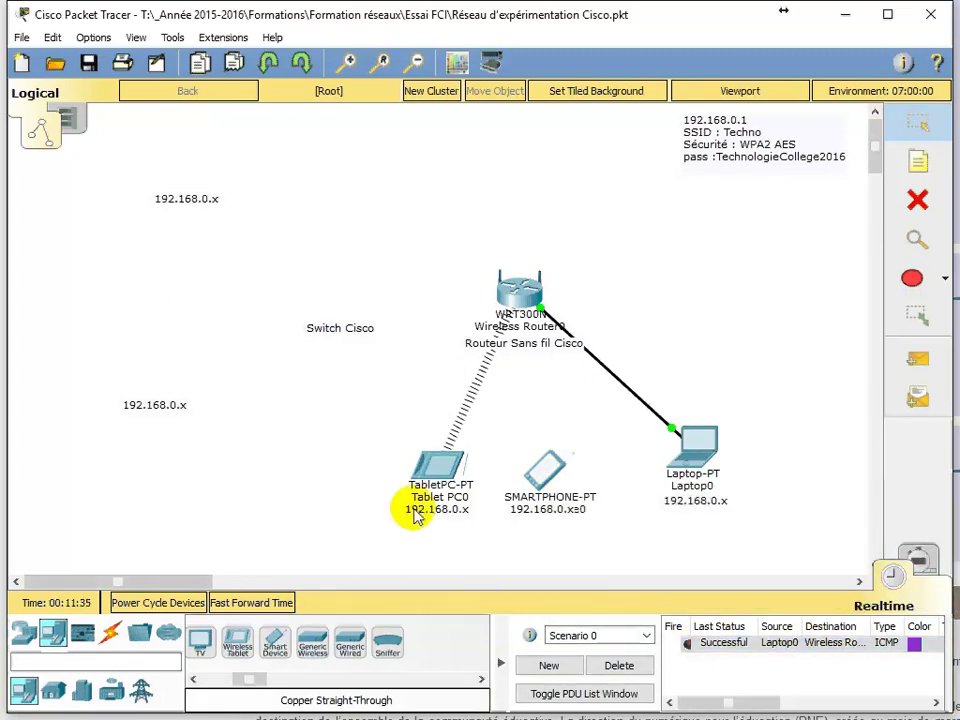
{"action": "left_click_drag", "start_coordinate": [442, 462], "coordinate": [436, 455]}
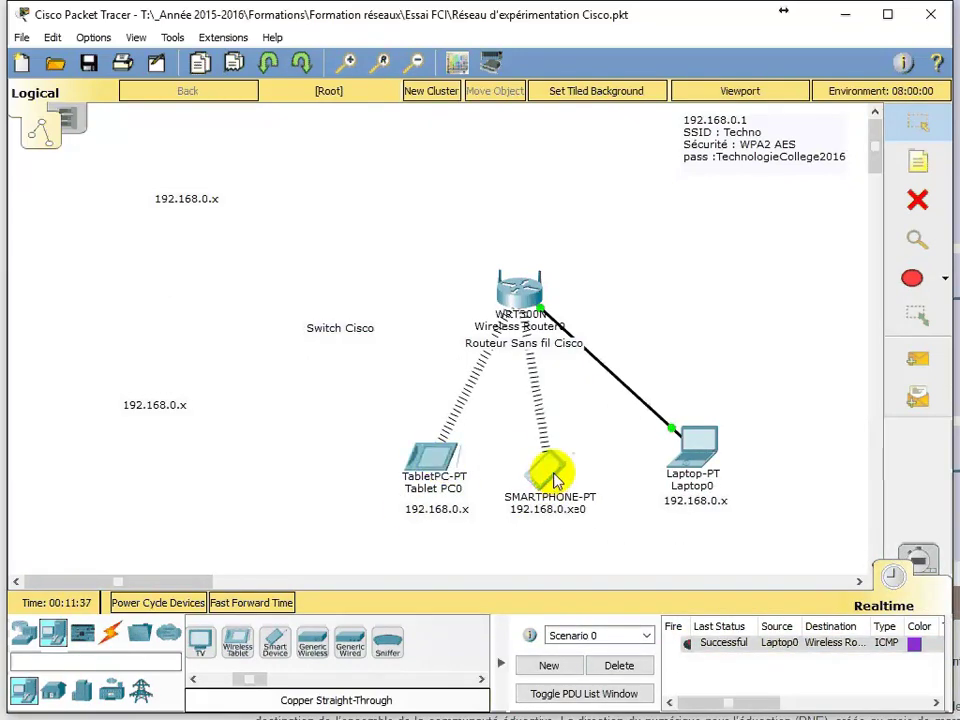
{"action": "left_click_drag", "start_coordinate": [556, 480], "coordinate": [556, 460]}
Move the note with the wireless settings to just above the wireless router
{"action": "left_click", "coordinate": [505, 300]}
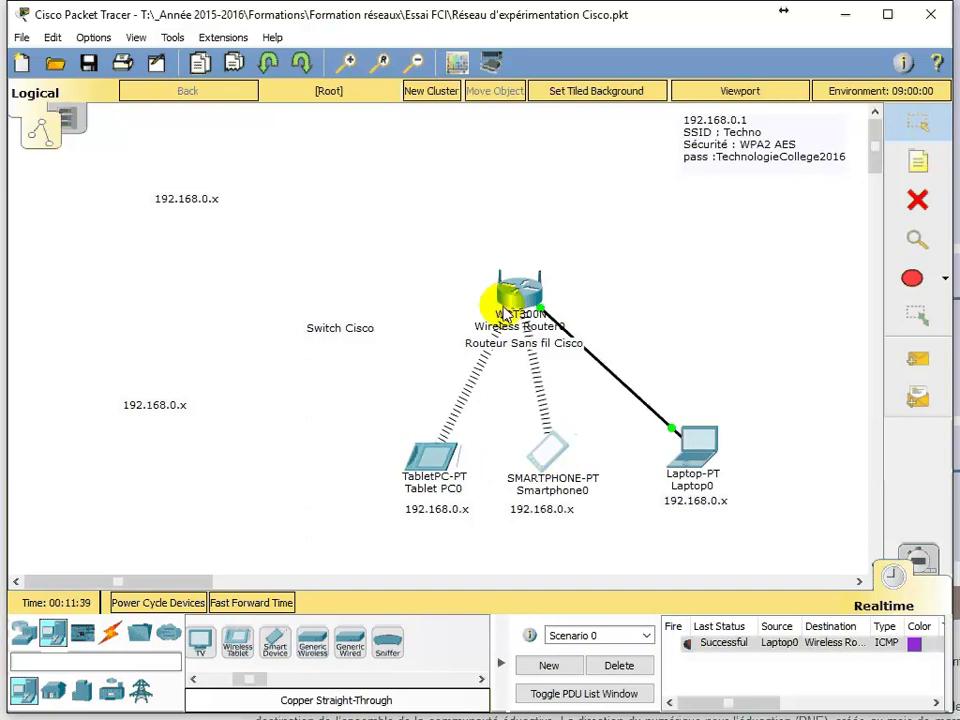
{"action": "mouse_move", "coordinate": [578, 458]}
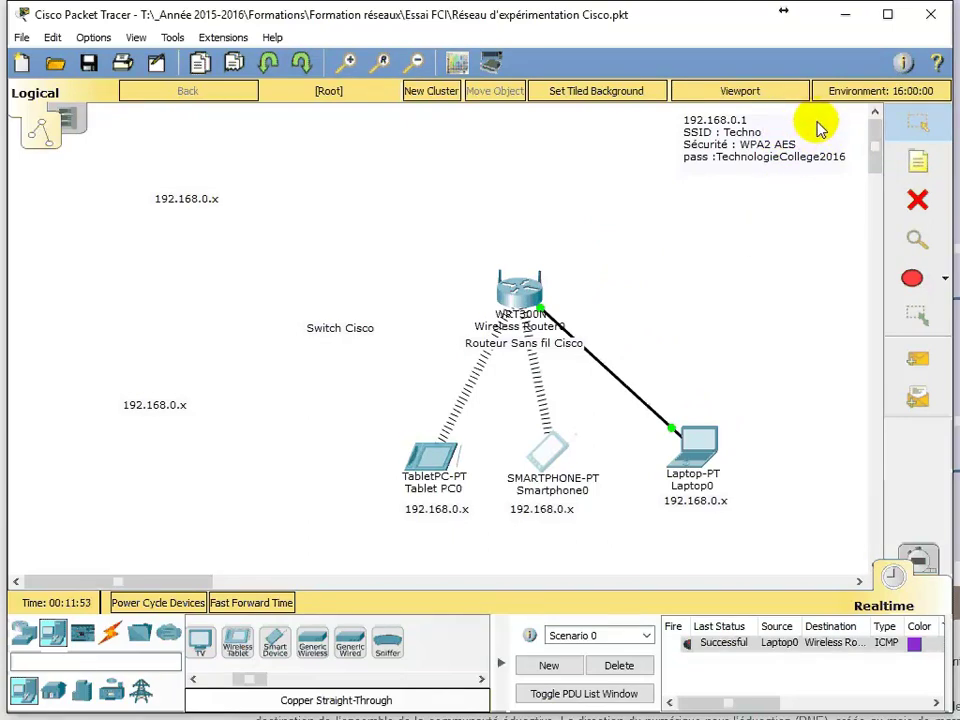
{"action": "left_click_drag", "start_coordinate": [817, 122], "coordinate": [623, 205]}
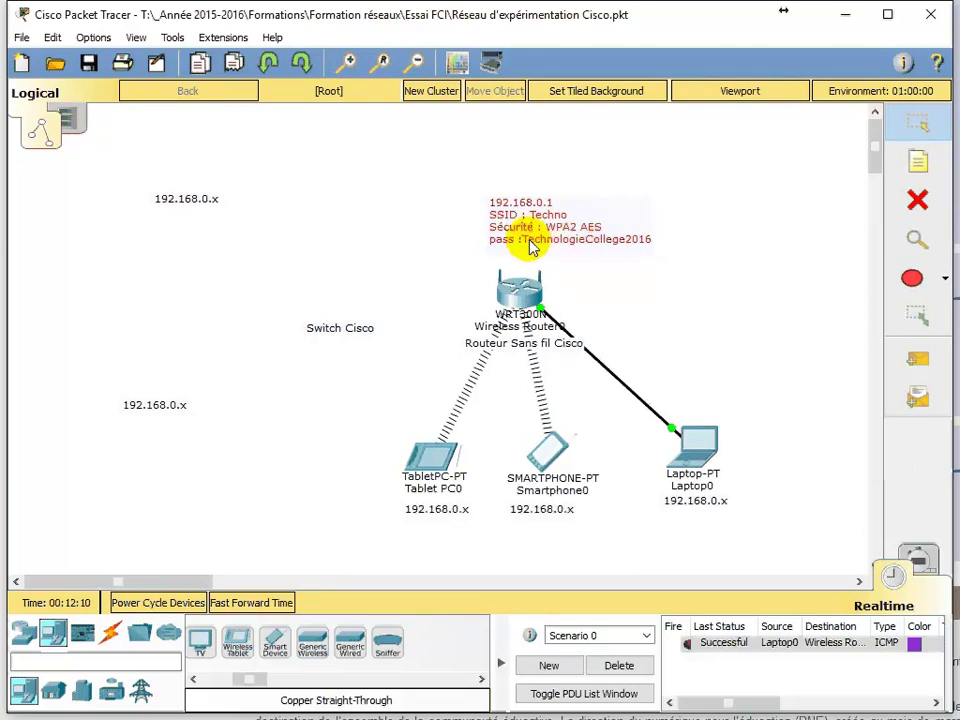
Open the wireless router's Basic Wireless Settings and enter Techno as the network name (SSID)
{"action": "left_click", "coordinate": [524, 292]}
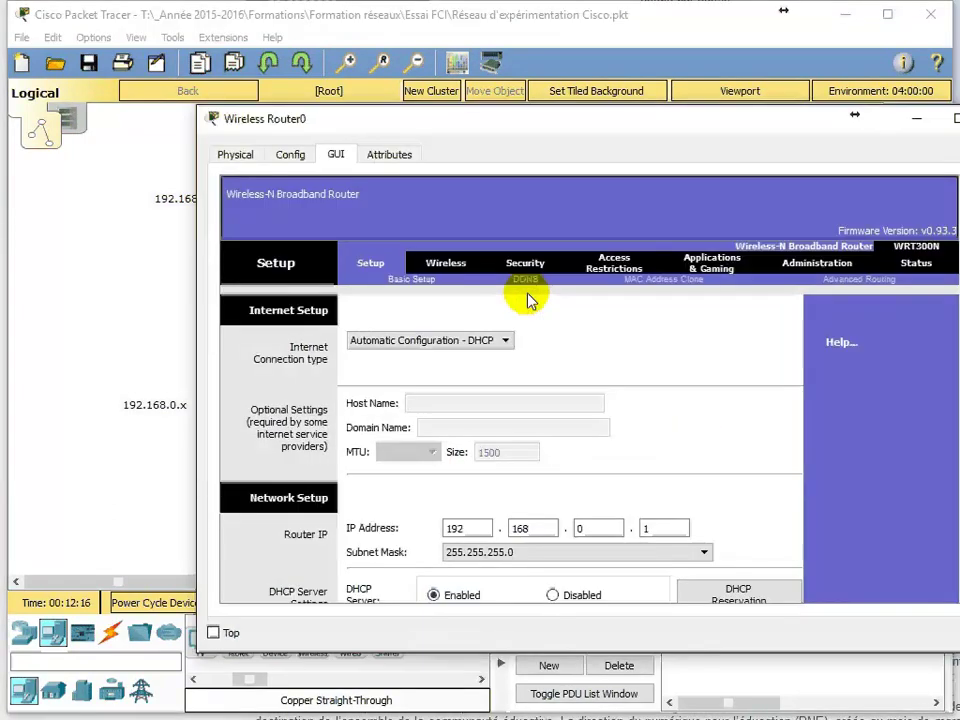
{"action": "left_click", "coordinate": [446, 265]}
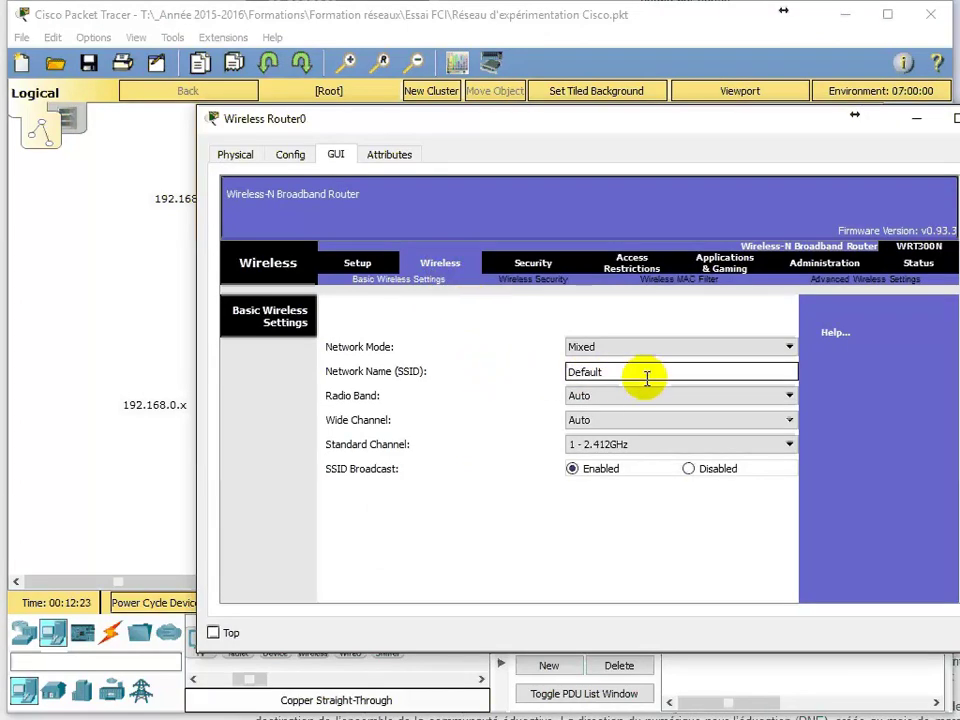
{"action": "left_click_drag", "start_coordinate": [600, 372], "coordinate": [516, 379]}
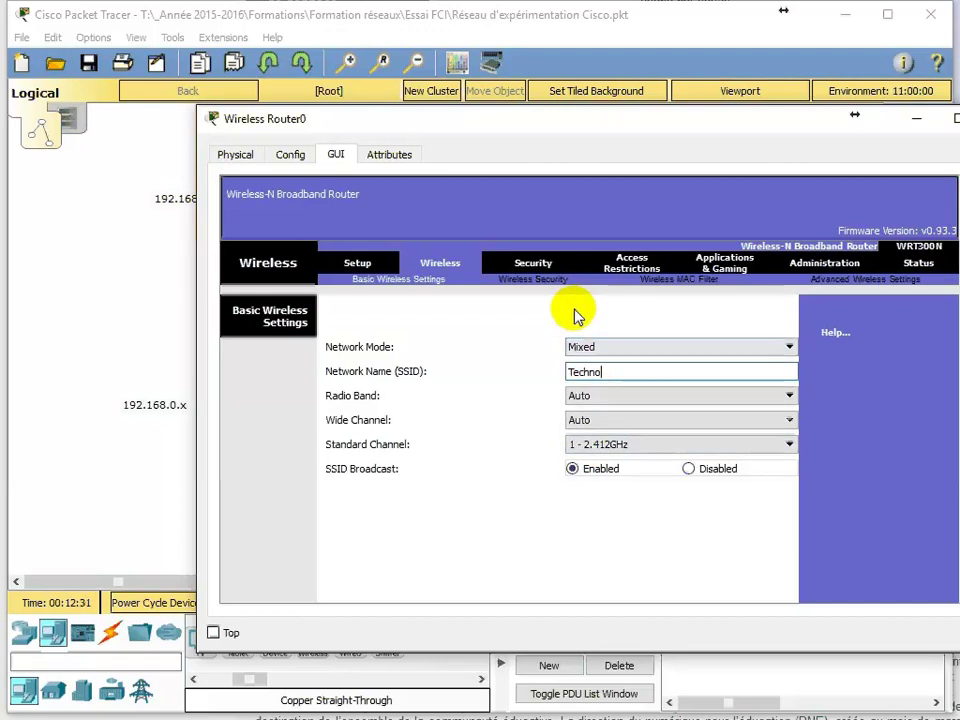
Set the wireless router's security mode to WPA2 Personal in its Wireless Security settings
{"action": "left_click", "coordinate": [525, 281]}
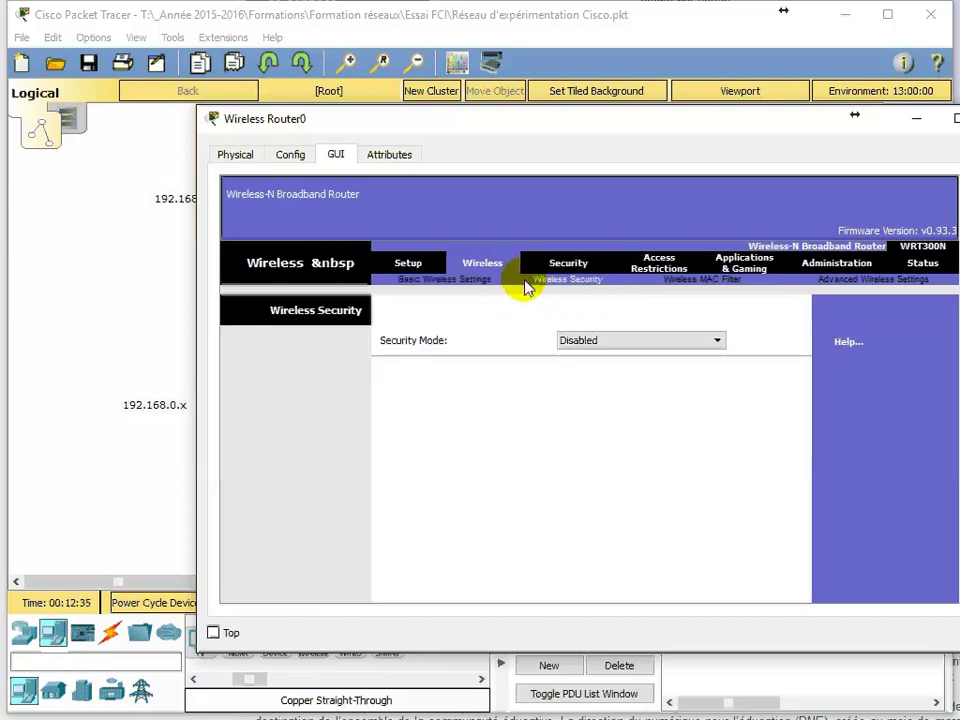
{"action": "left_click", "coordinate": [719, 341]}
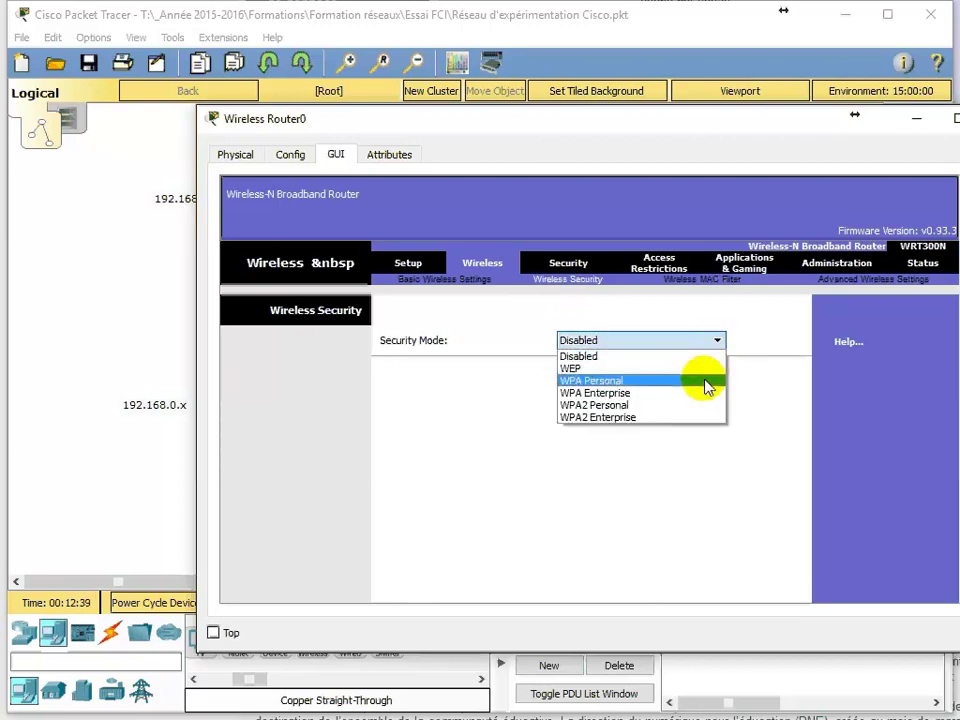
{"action": "left_click", "coordinate": [629, 408]}
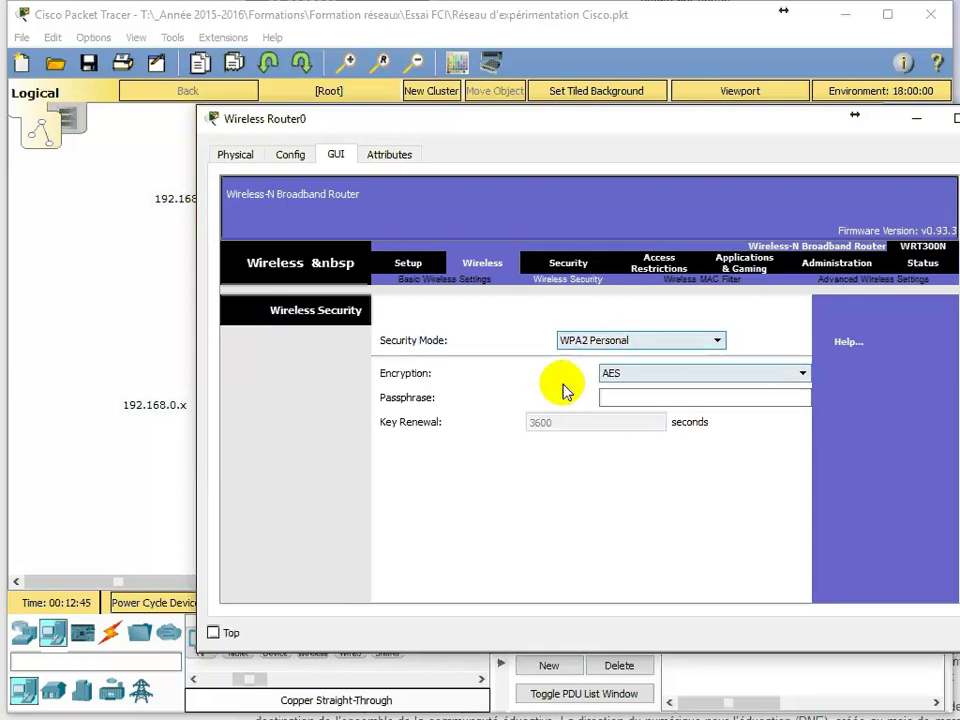
Copy the Wi-Fi passphrase from the note above the wireless router and close the note's editor
{"action": "left_click_drag", "start_coordinate": [570, 129], "coordinate": [588, 305]}
{"action": "left_click", "coordinate": [611, 243]}
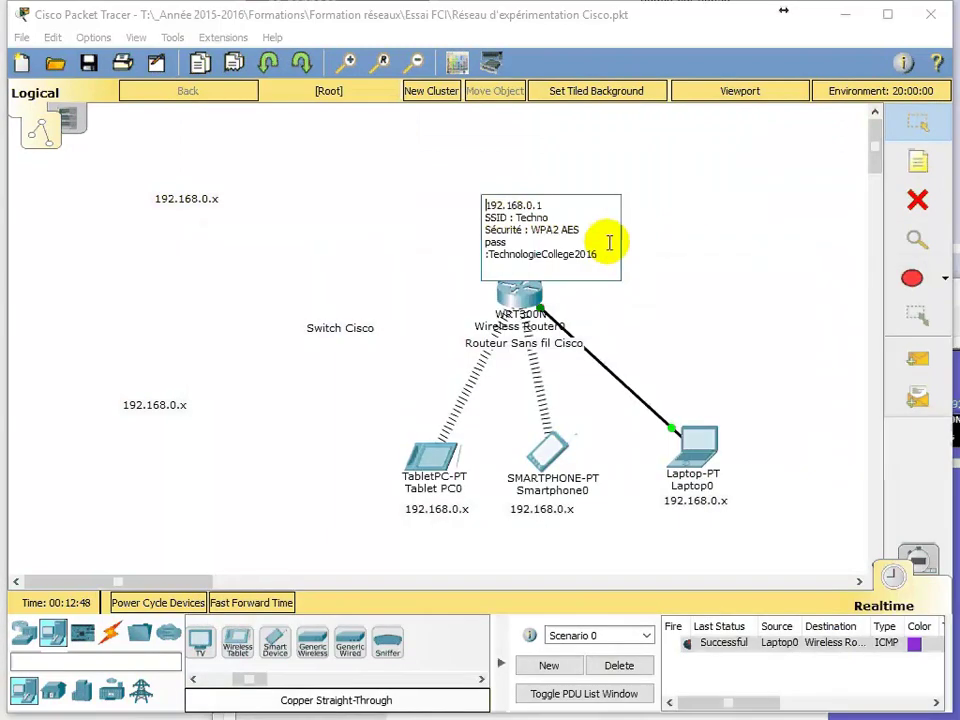
{"action": "left_click", "coordinate": [489, 266]}
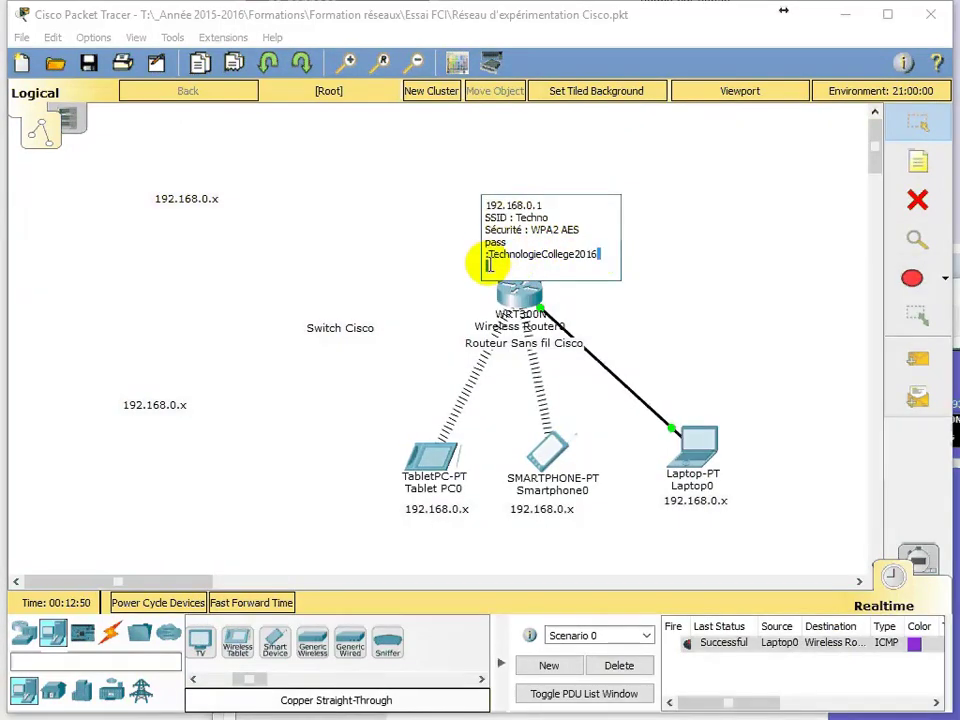
{"action": "double_click", "coordinate": [490, 255]}
{"action": "key", "text": "ctrl+c"}
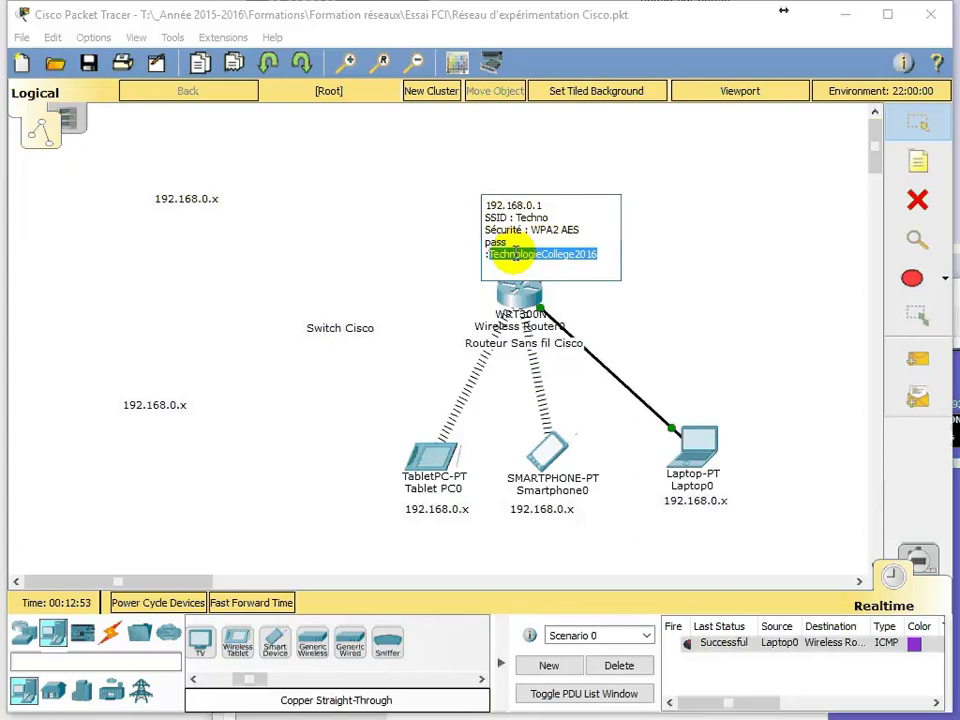
{"action": "left_click", "coordinate": [756, 313]}
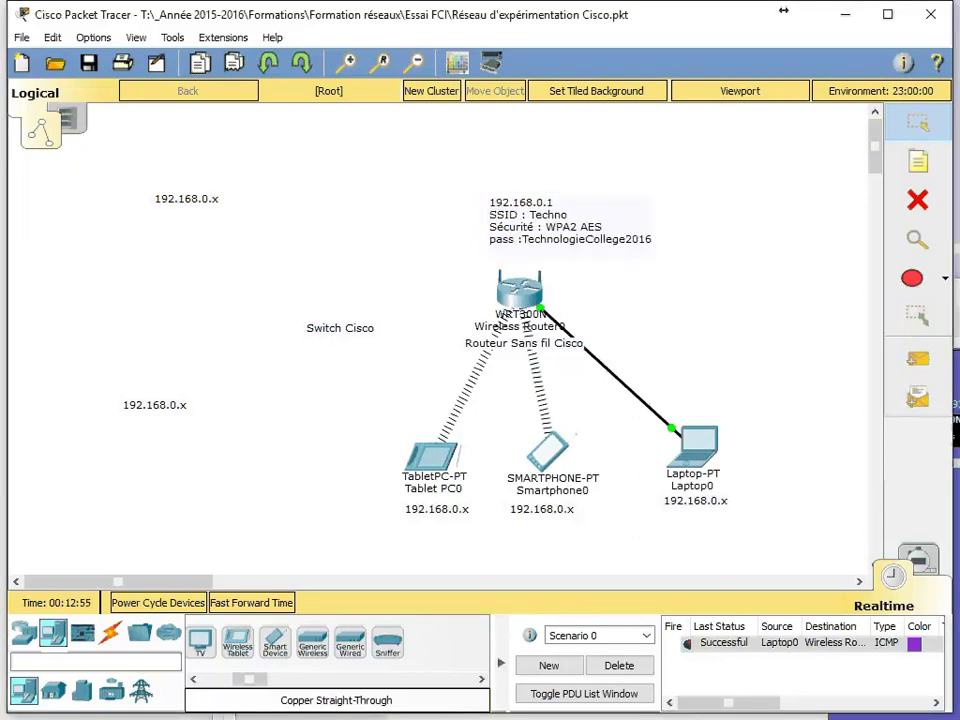
Paste the Wi-Fi passphrase into the wireless router's Passphrase field and save the Wireless Security settings
{"action": "left_click", "coordinate": [956, 311]}
{"action": "left_click_drag", "start_coordinate": [724, 289], "coordinate": [634, 165]}
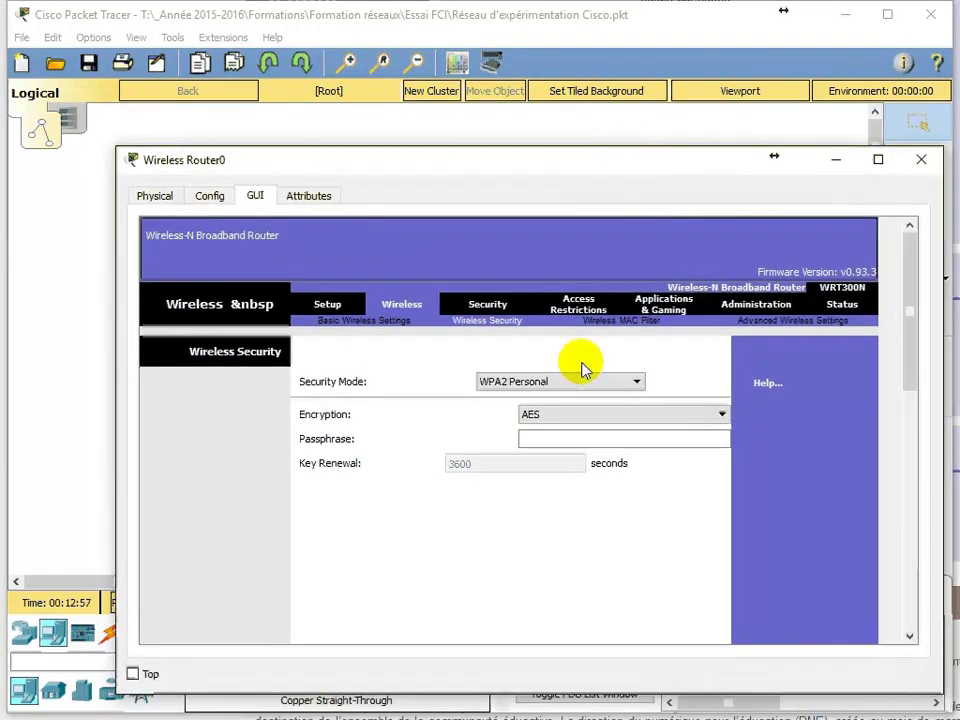
{"action": "left_click", "coordinate": [549, 438]}
{"action": "right_click", "coordinate": [552, 440]}
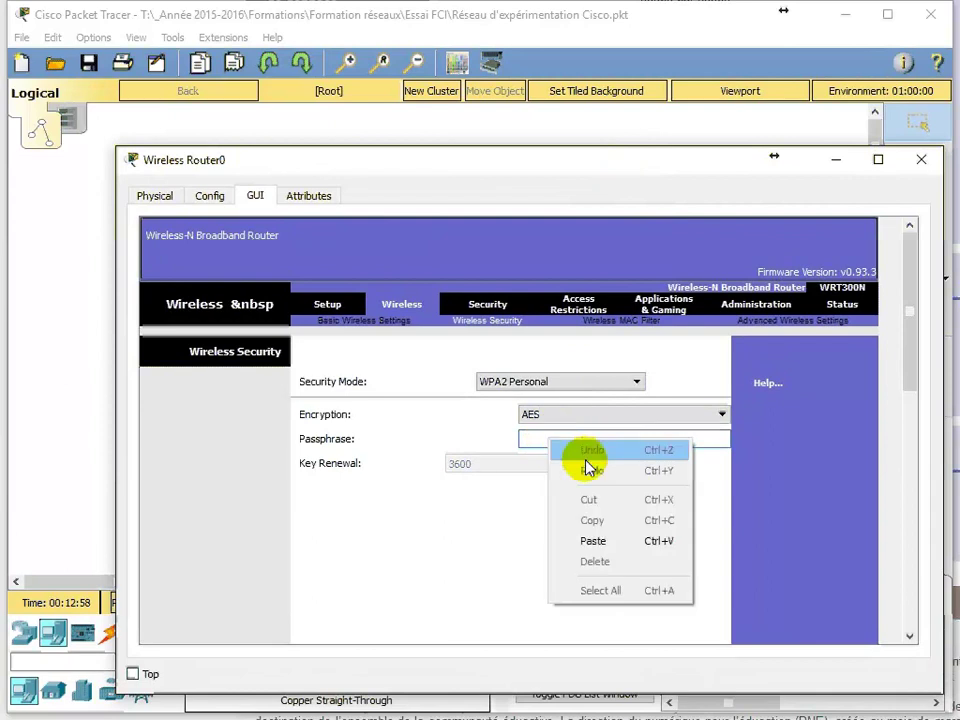
{"action": "left_click", "coordinate": [628, 540]}
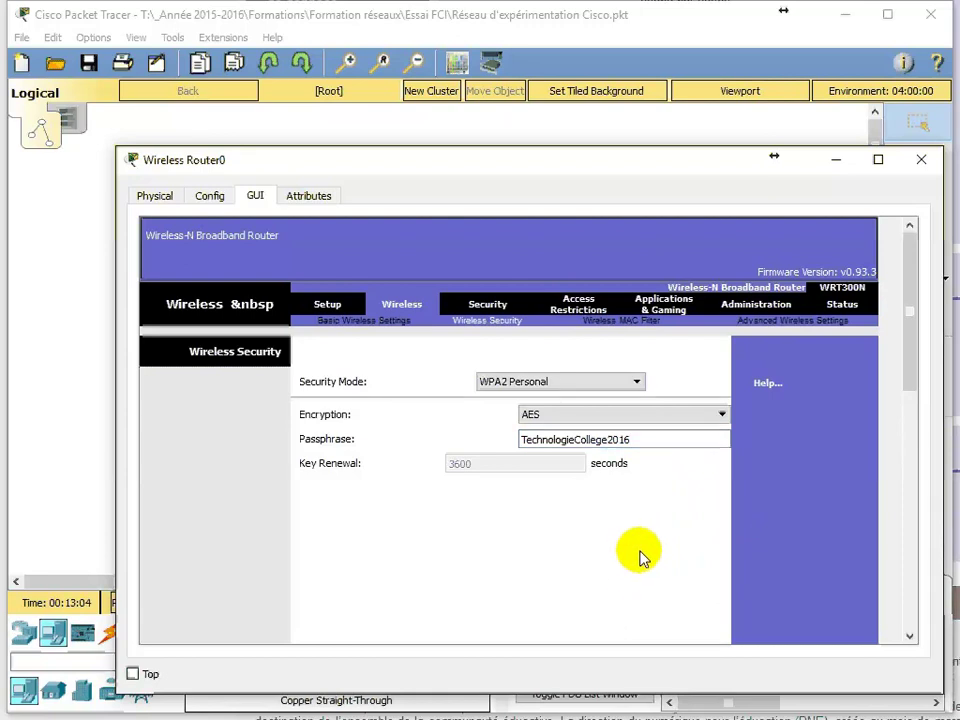
{"action": "left_click_drag", "start_coordinate": [903, 338], "coordinate": [934, 600]}
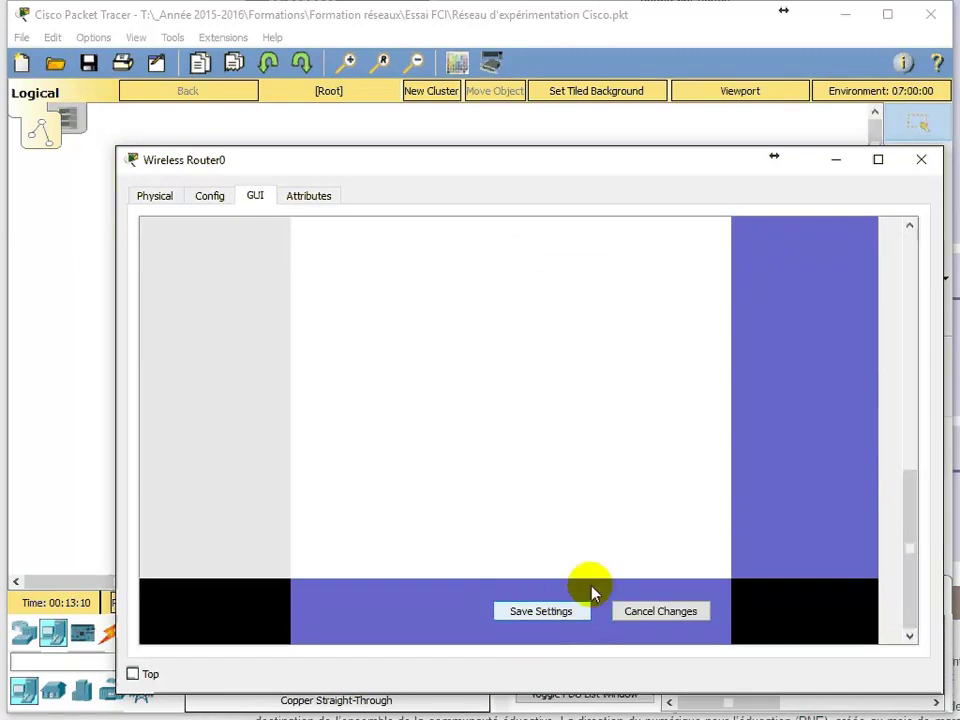
Set the wireless router's network name (SSID) to Techno, save the settings and close its configuration window
{"action": "left_click_drag", "start_coordinate": [921, 594], "coordinate": [897, 344]}
{"action": "left_click", "coordinate": [401, 314]}
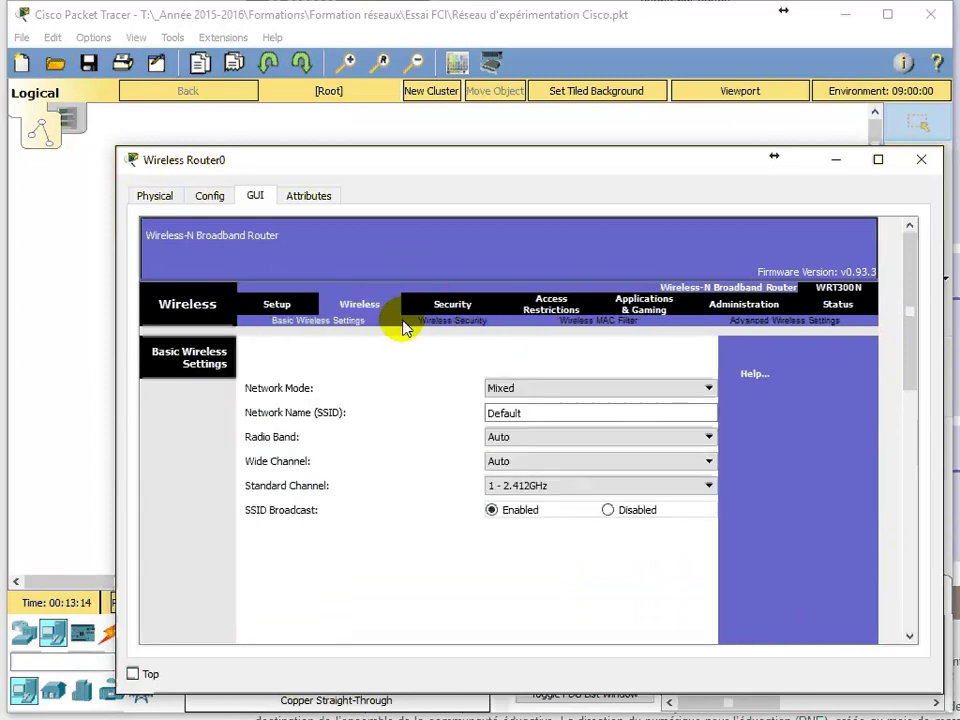
{"action": "left_click", "coordinate": [547, 413]}
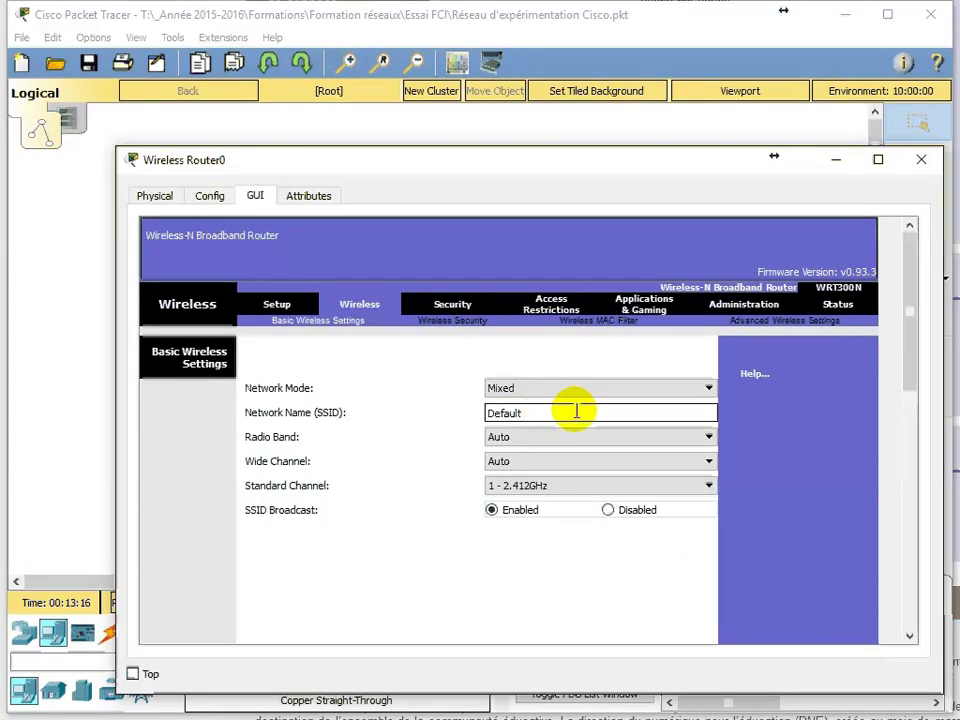
{"action": "left_click_drag", "start_coordinate": [565, 409], "coordinate": [477, 411]}
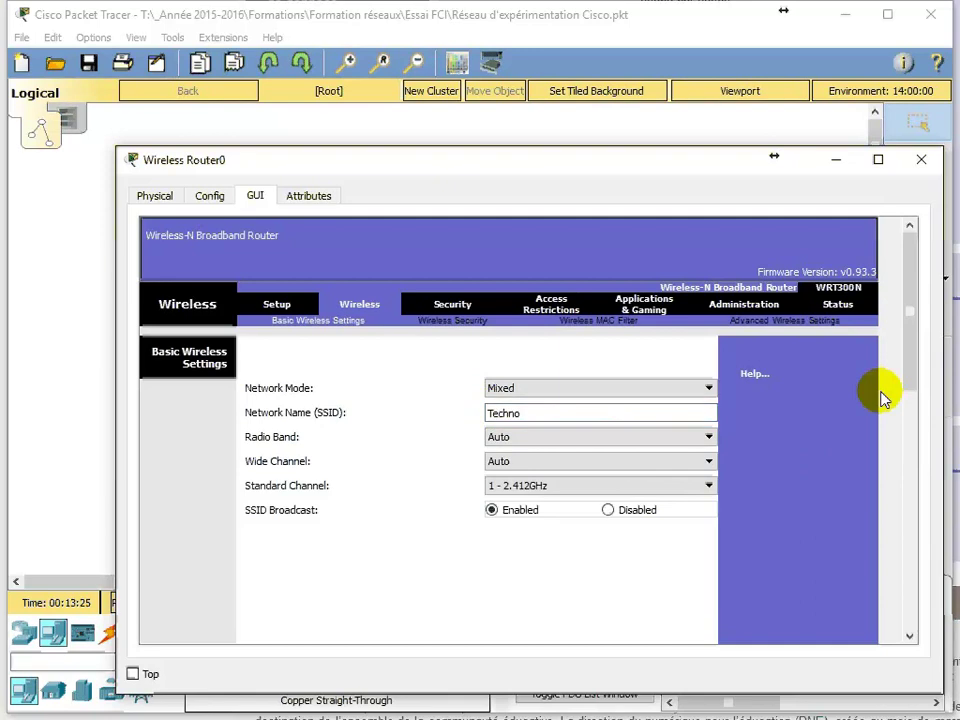
{"action": "left_click_drag", "start_coordinate": [911, 339], "coordinate": [906, 611]}
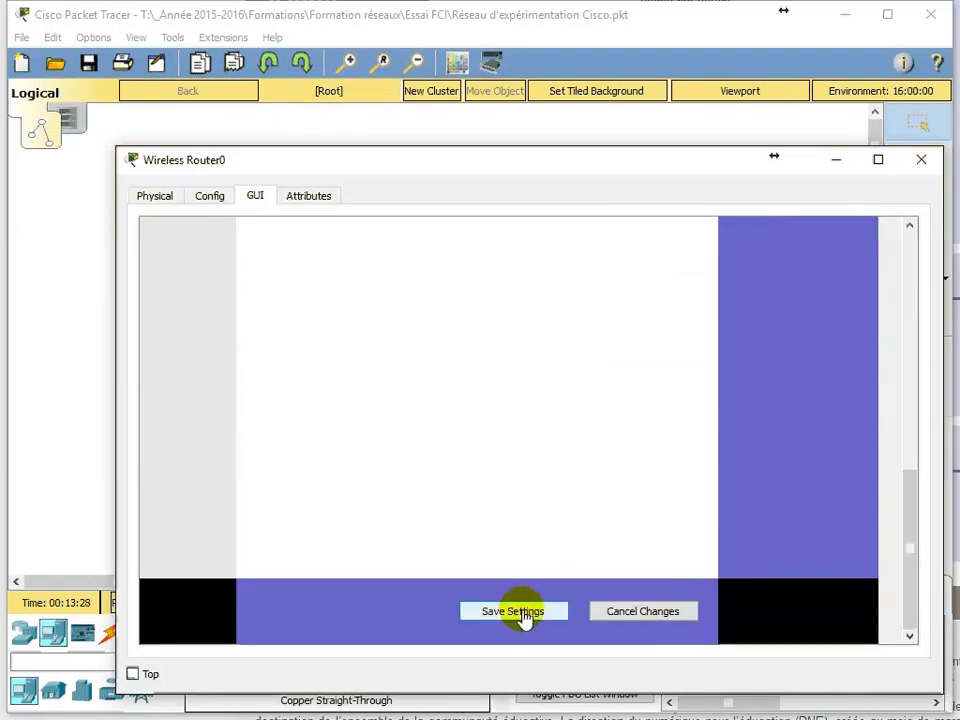
{"action": "left_click", "coordinate": [921, 168]}
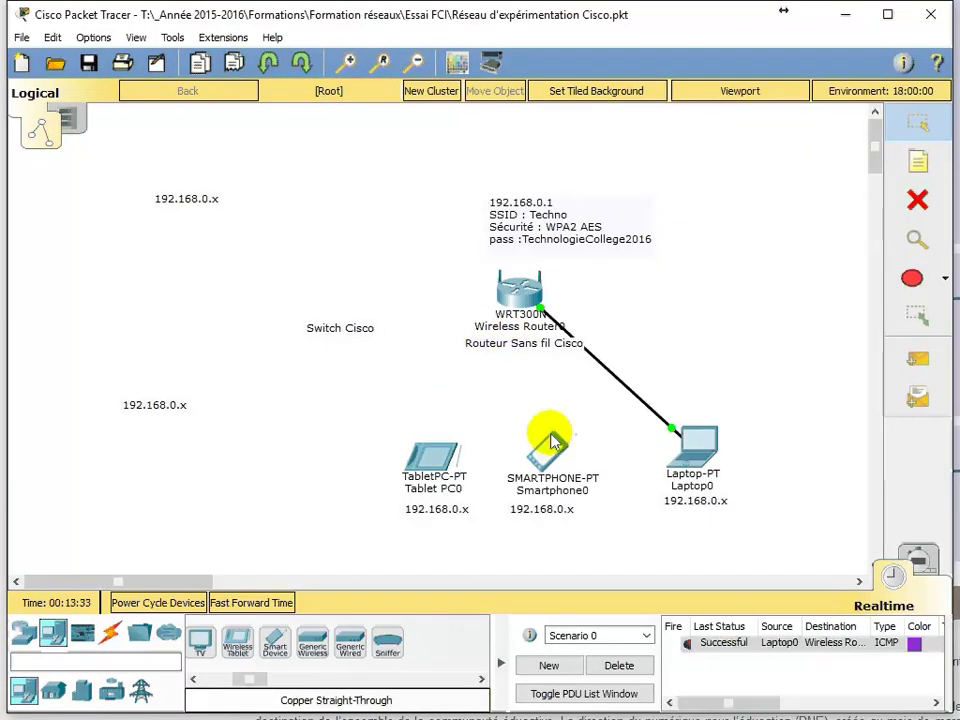
Refresh the tablet's IPv4 gateway/DNS configuration in its global settings by switching it to Static and back to DHCP
{"action": "mouse_move", "coordinate": [568, 460]}
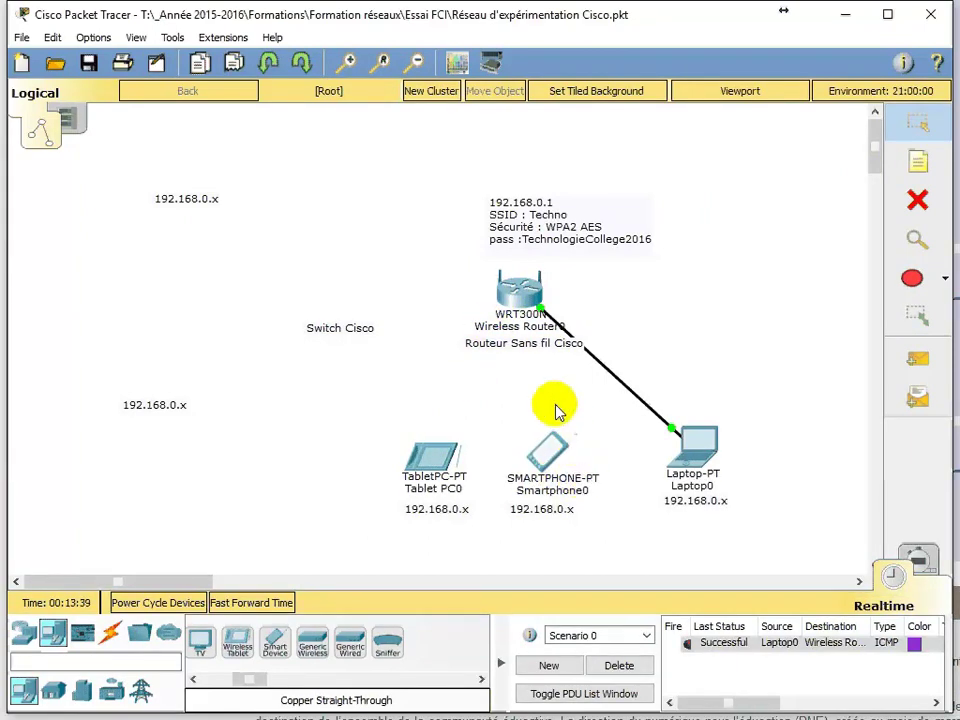
{"action": "left_click", "coordinate": [436, 465]}
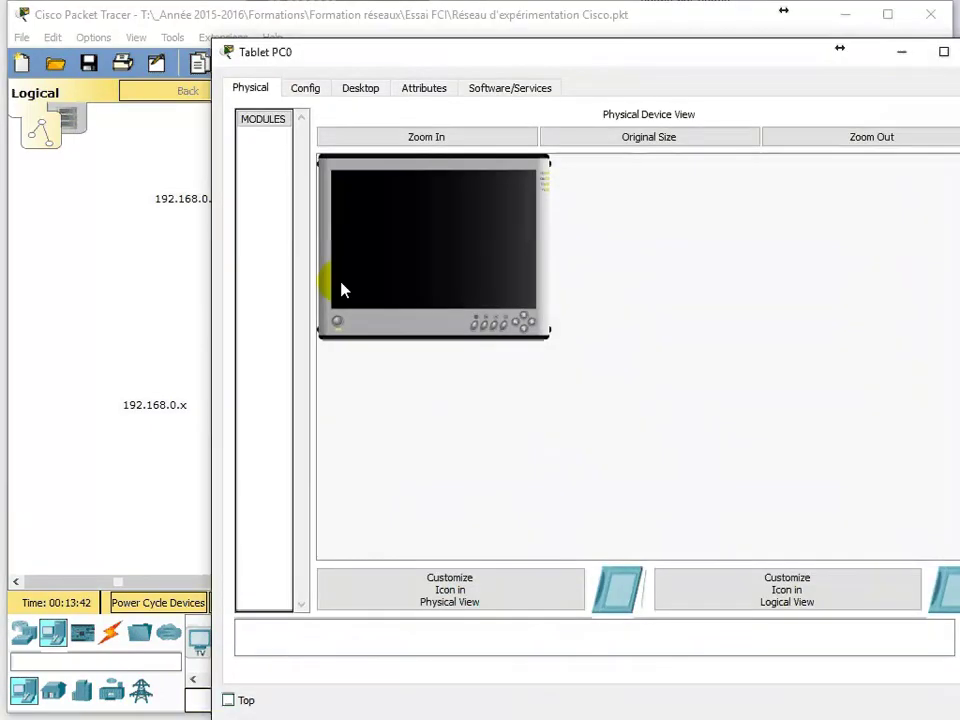
{"action": "left_click", "coordinate": [305, 90]}
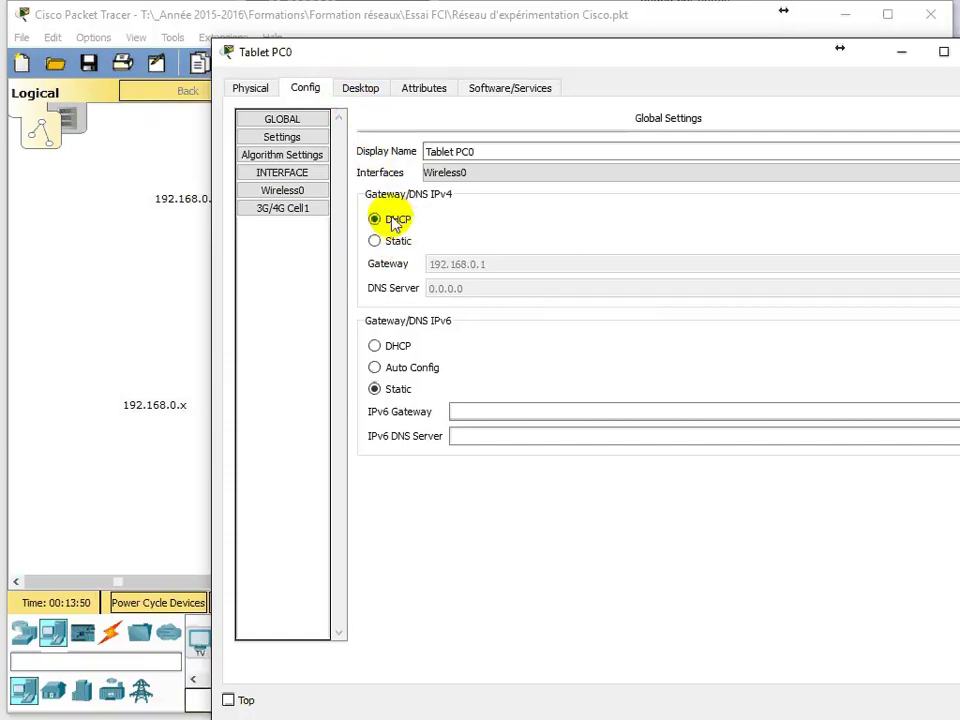
{"action": "left_click", "coordinate": [376, 241]}
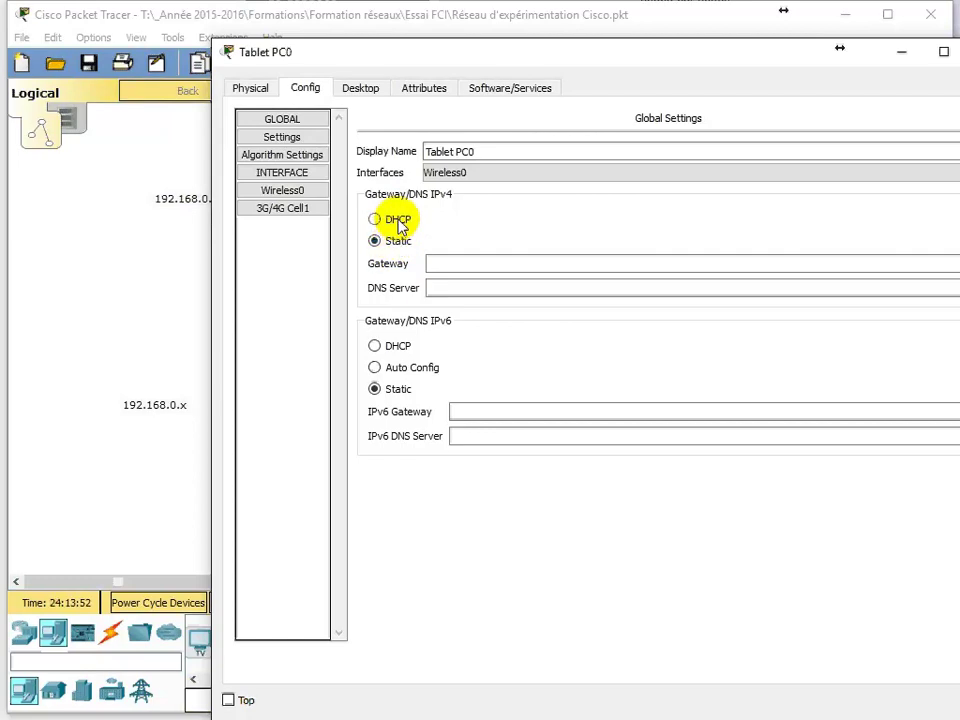
{"action": "left_click", "coordinate": [397, 220]}
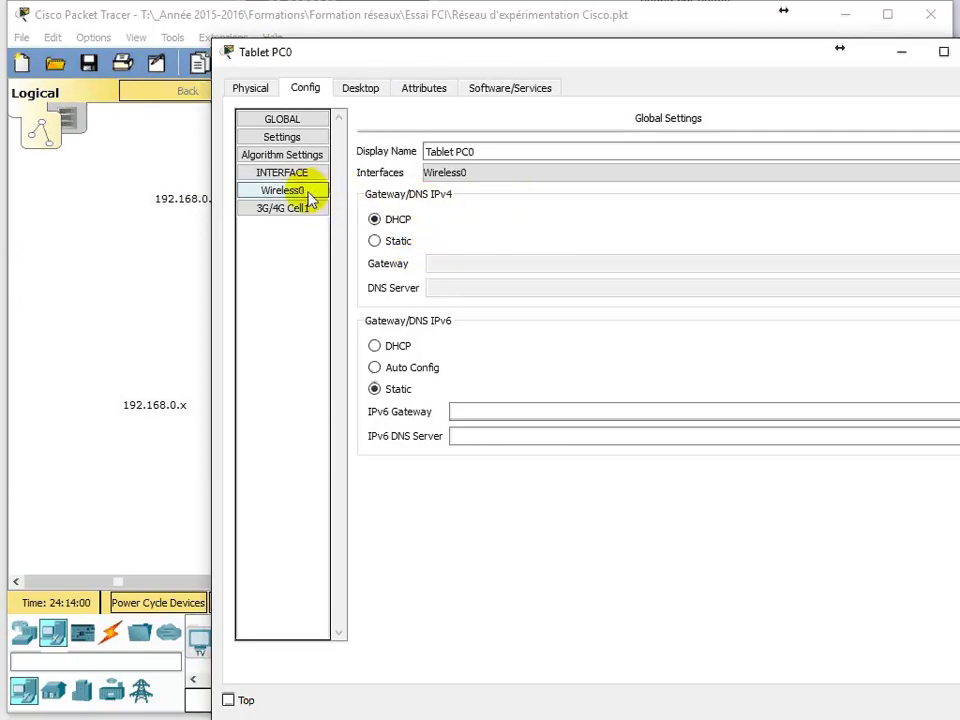
{"action": "left_click", "coordinate": [374, 243]}
{"action": "left_click", "coordinate": [375, 224]}
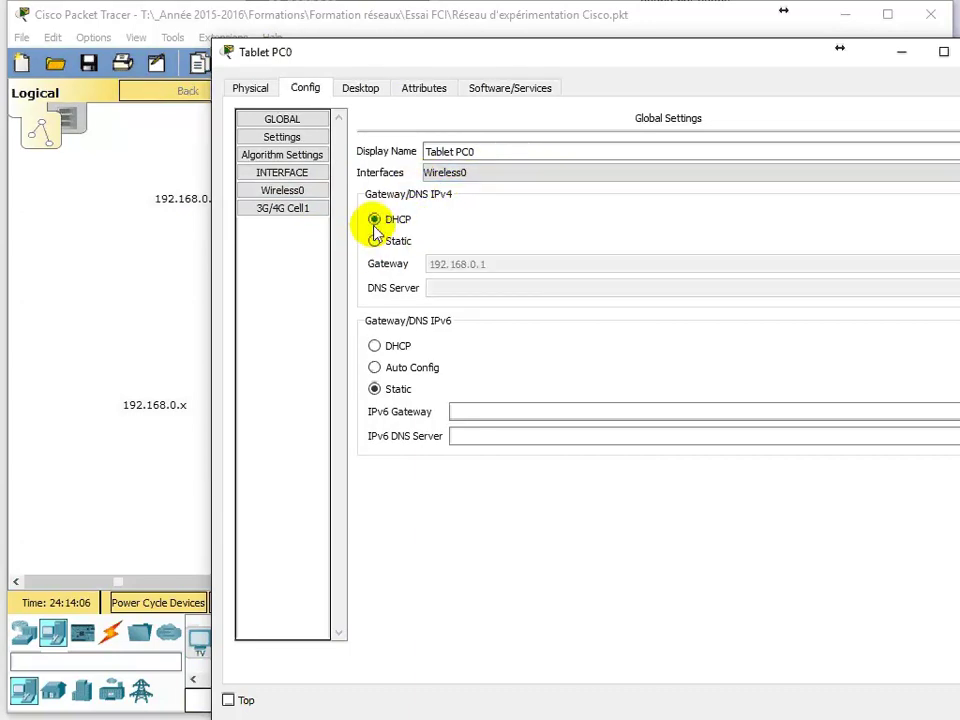
Try to renew the tablet's IP address in its IP Configuration by switching from DHCP to Static and back to DHCP
{"action": "left_click", "coordinate": [366, 90]}
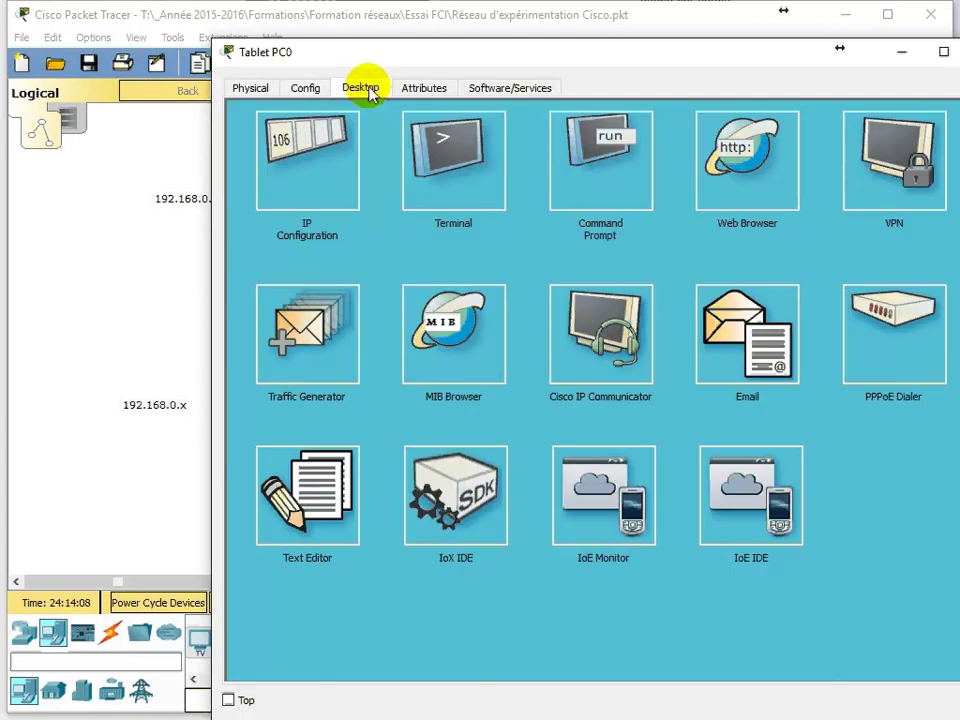
{"action": "left_click", "coordinate": [338, 163]}
{"action": "left_click", "coordinate": [497, 190]}
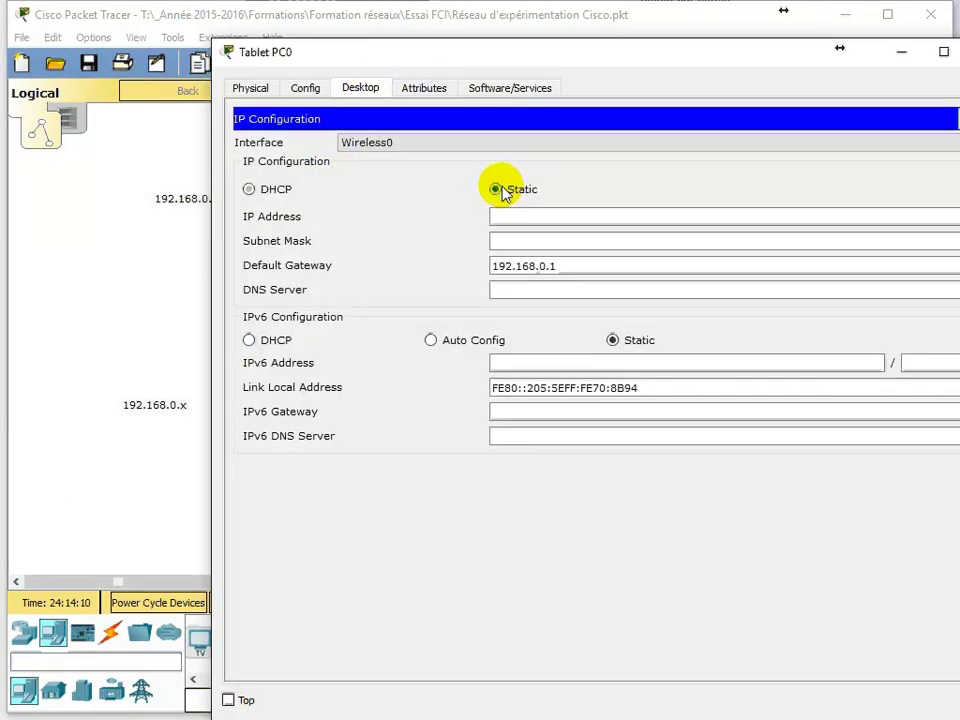
{"action": "left_click", "coordinate": [249, 190]}
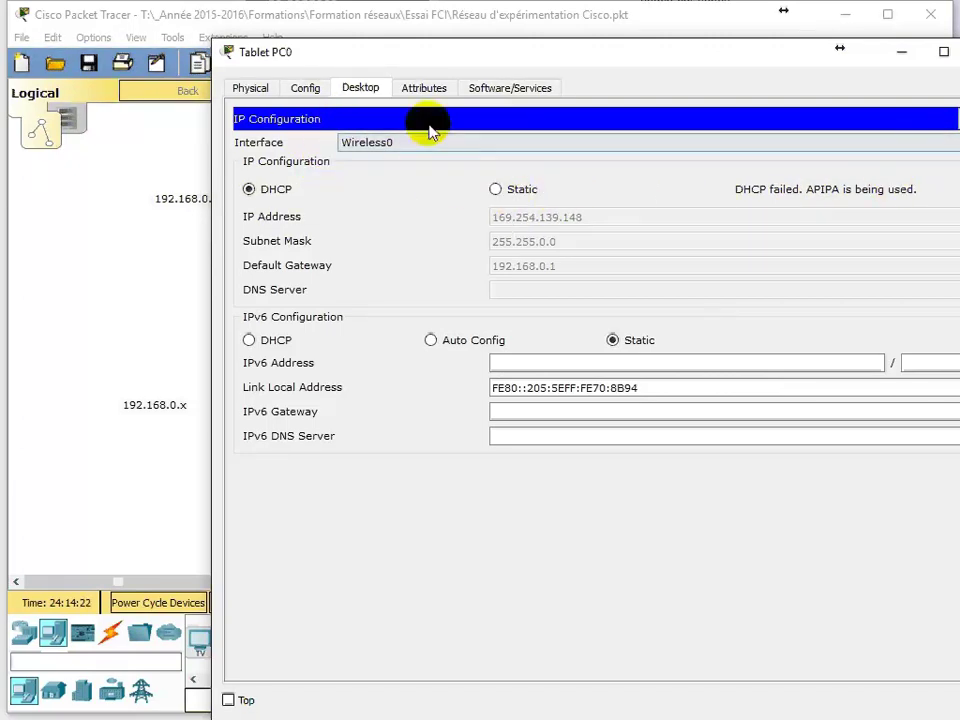
Set the tablet's Wireless0 interface to SSID Techno with WPA2-PSK authentication, paste the Wi-Fi passphrase, and close its window
{"action": "left_click", "coordinate": [310, 90]}
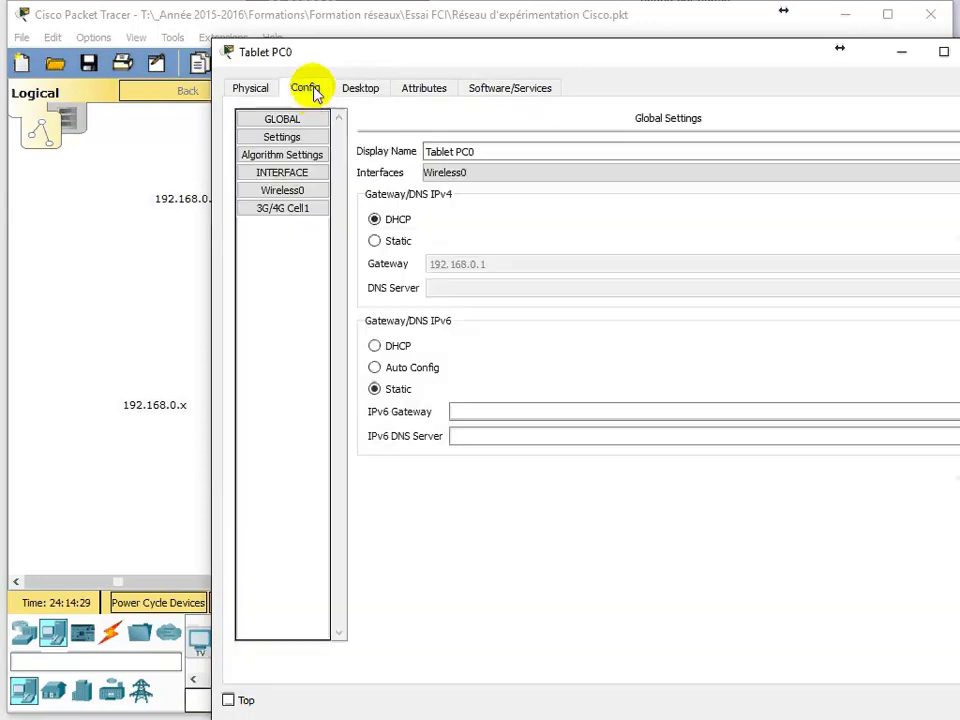
{"action": "left_click", "coordinate": [288, 191]}
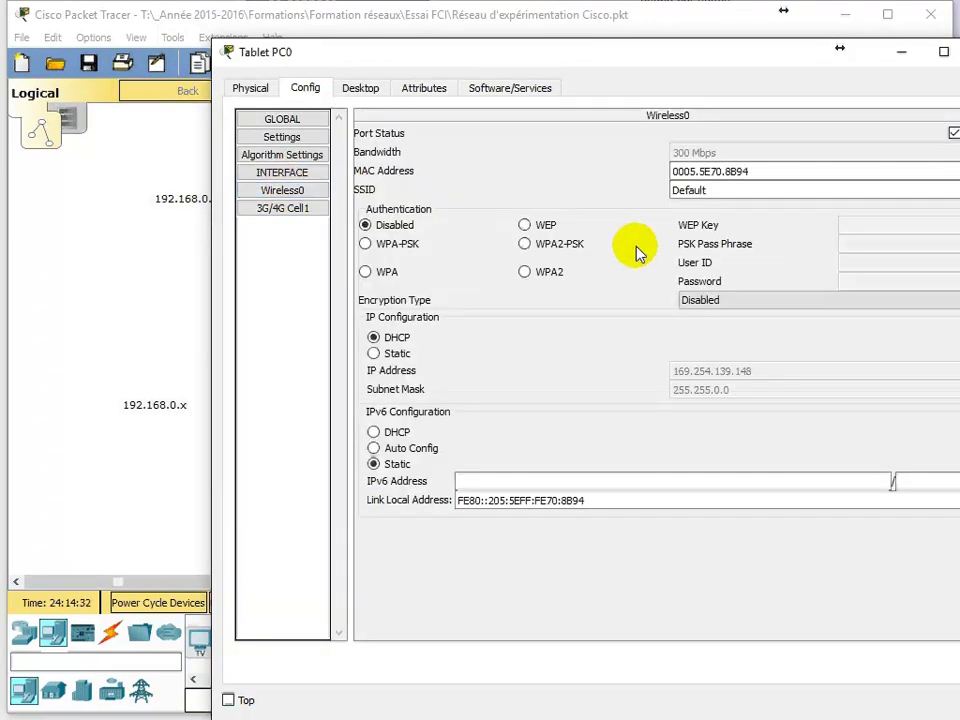
{"action": "left_click_drag", "start_coordinate": [749, 189], "coordinate": [617, 195]}
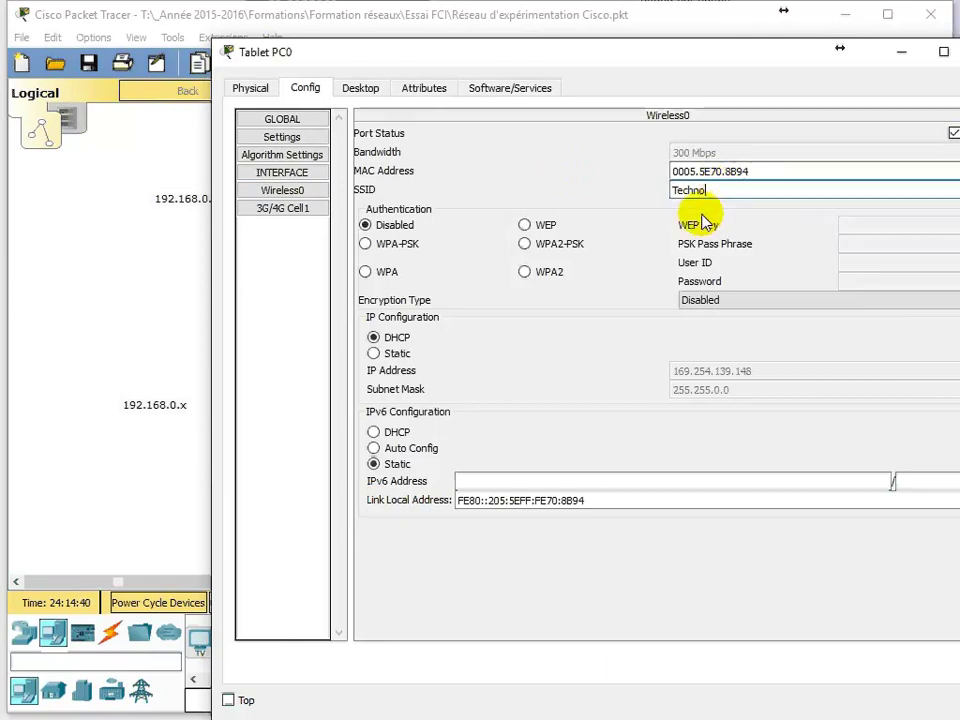
{"action": "left_click", "coordinate": [529, 246]}
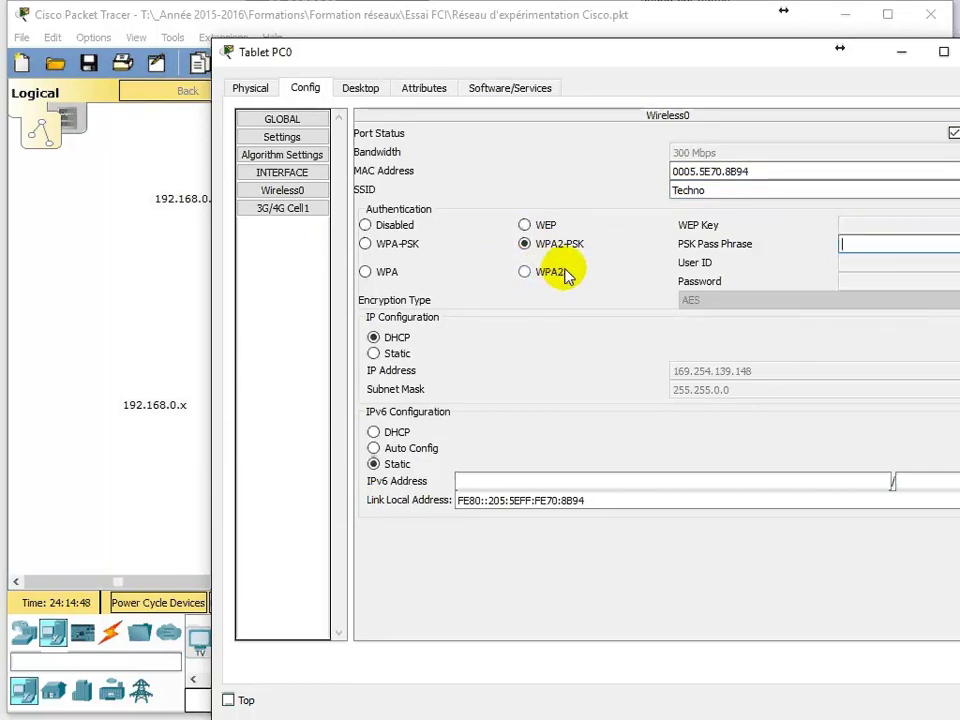
{"action": "right_click", "coordinate": [853, 244]}
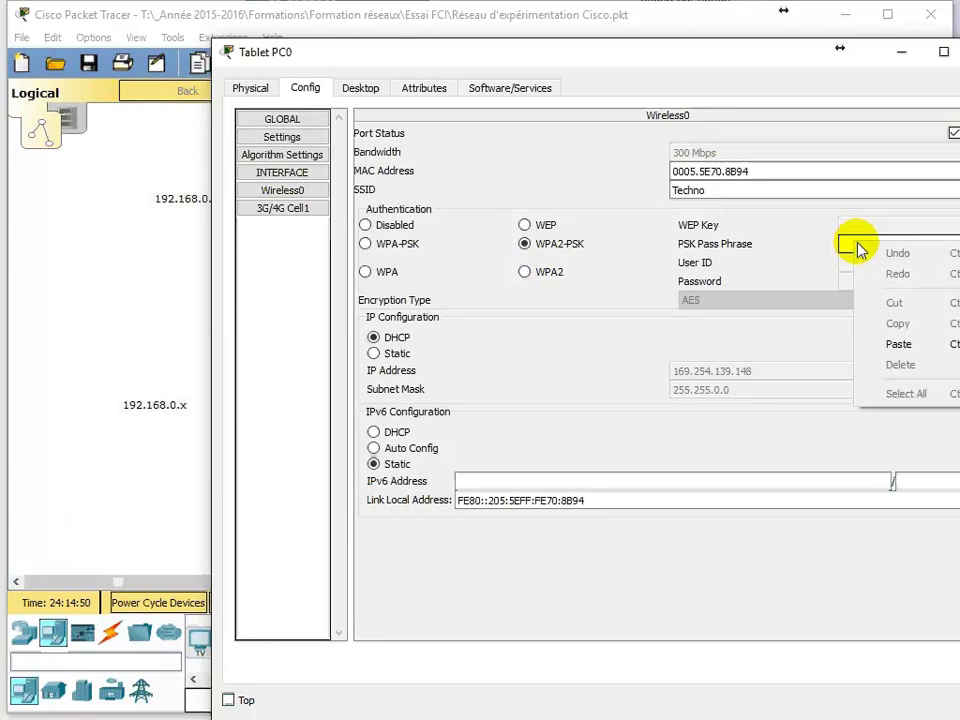
{"action": "left_click", "coordinate": [899, 343]}
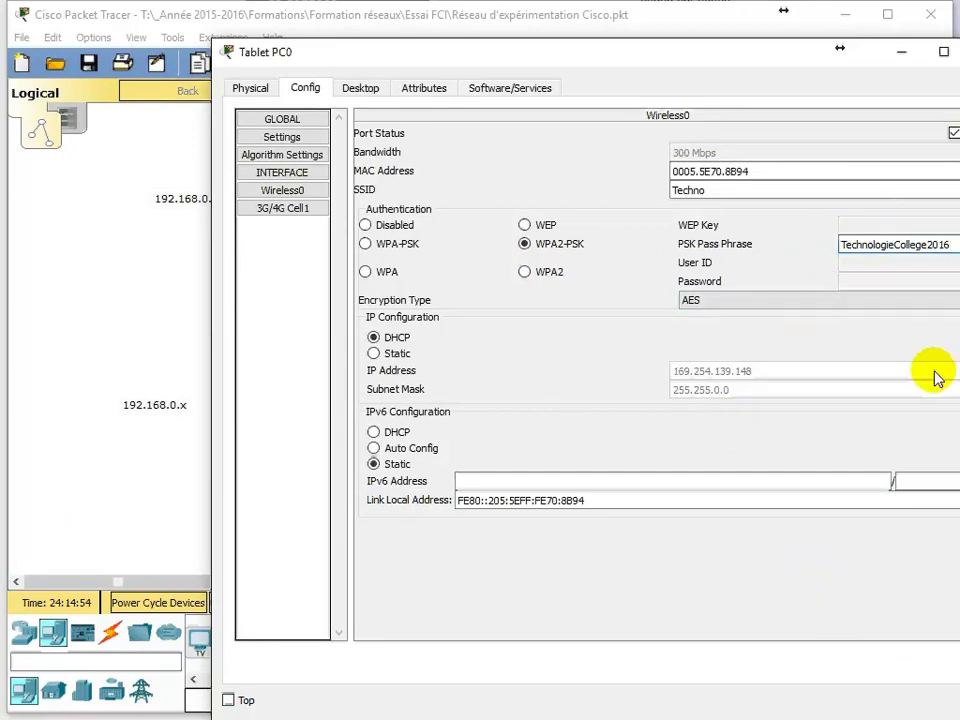
{"action": "left_click", "coordinate": [951, 51]}
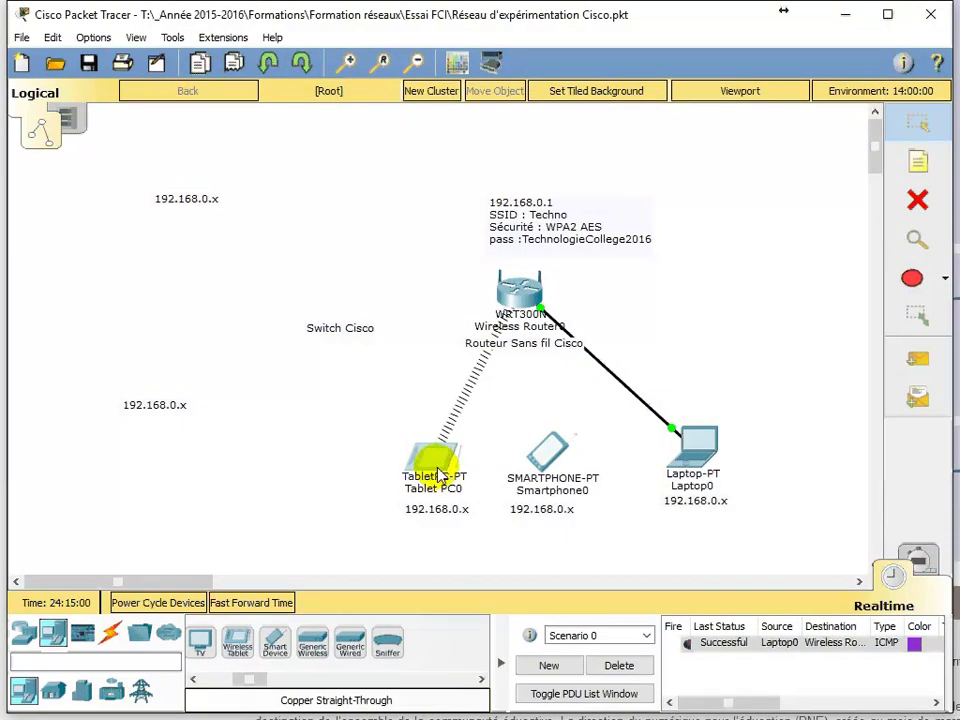
Switch the tablet's IPv4 gateway/DNS to Static and back to DHCP, and check its IP Configuration before closing the window
{"action": "mouse_move", "coordinate": [430, 466]}
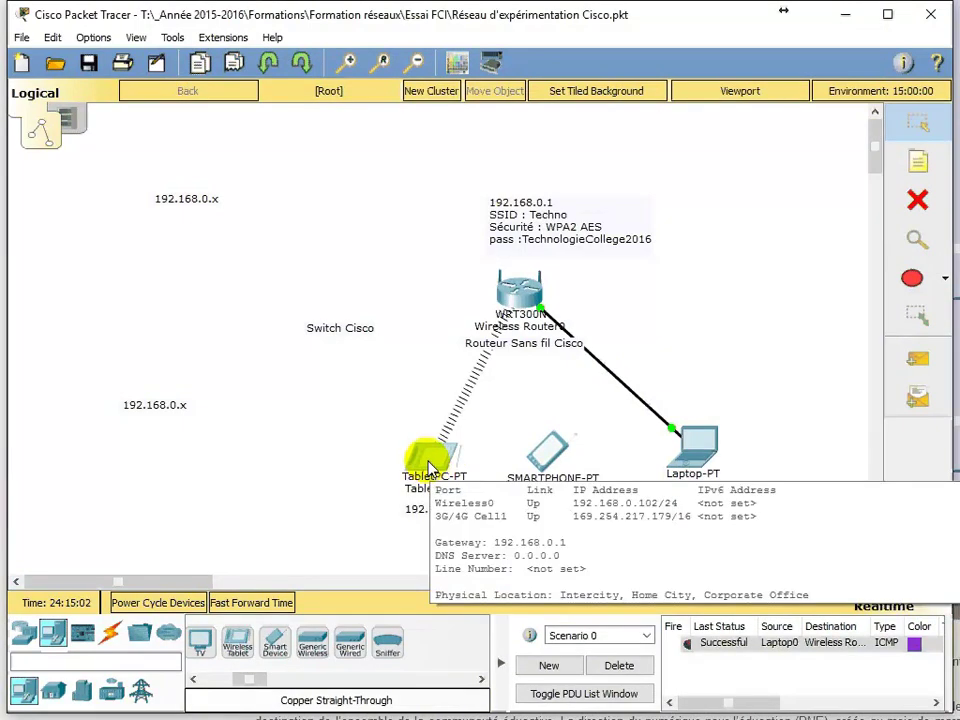
{"action": "left_click", "coordinate": [428, 458]}
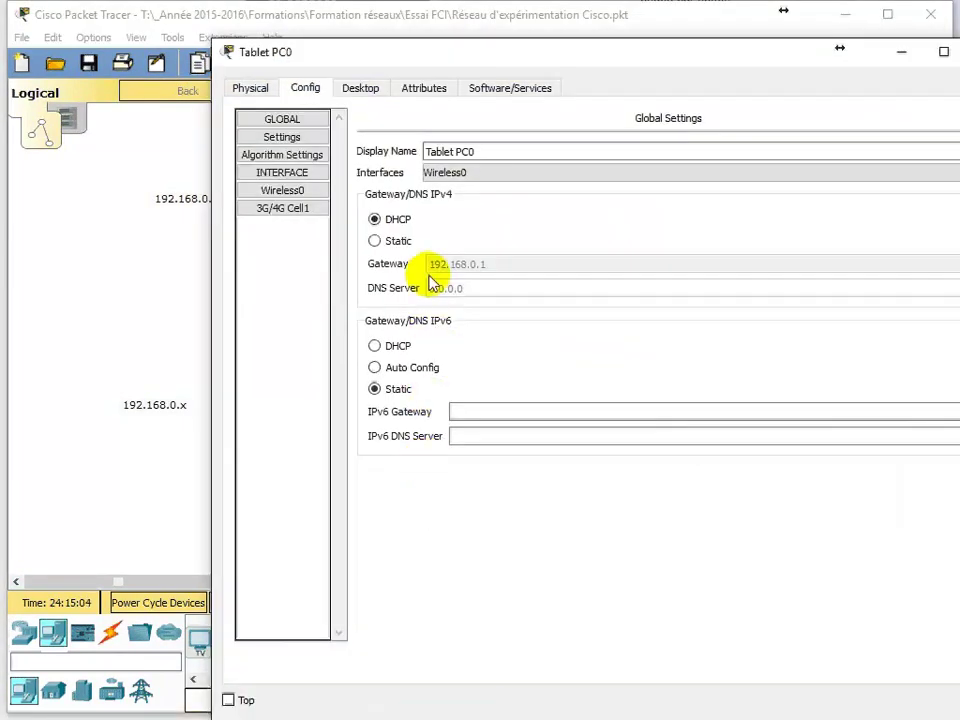
{"action": "left_click", "coordinate": [396, 240]}
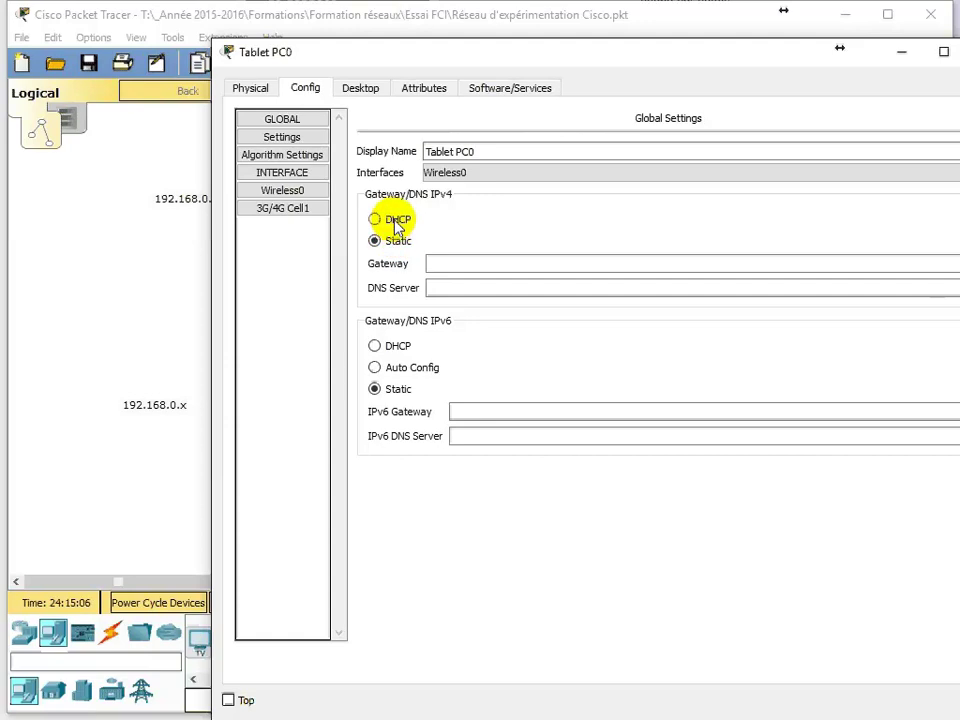
{"action": "left_click", "coordinate": [376, 219]}
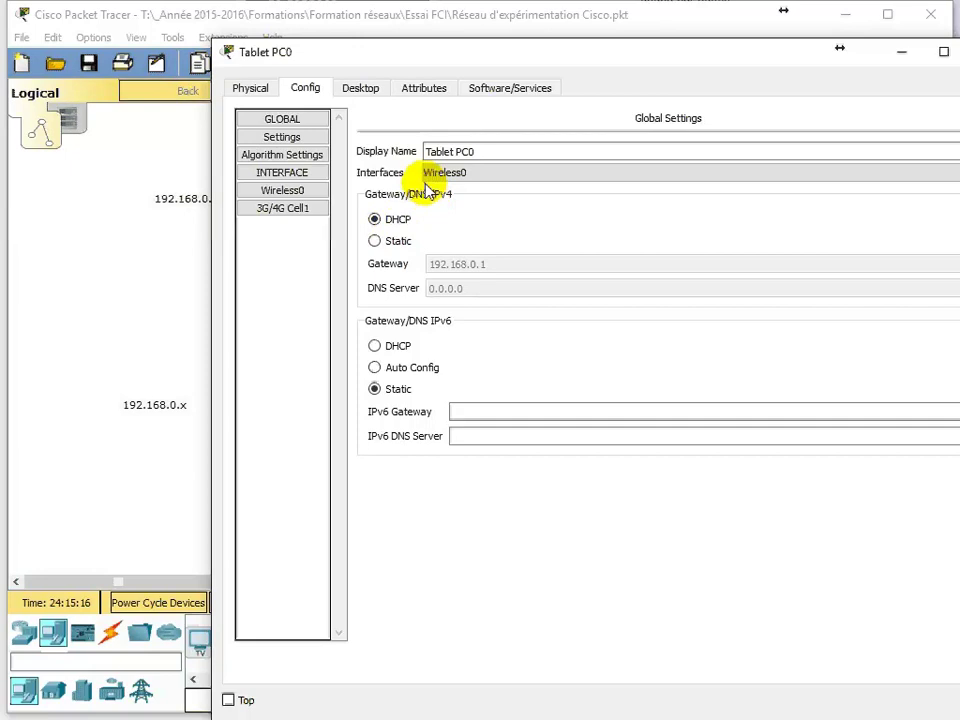
{"action": "left_click", "coordinate": [356, 92]}
{"action": "left_click", "coordinate": [288, 148]}
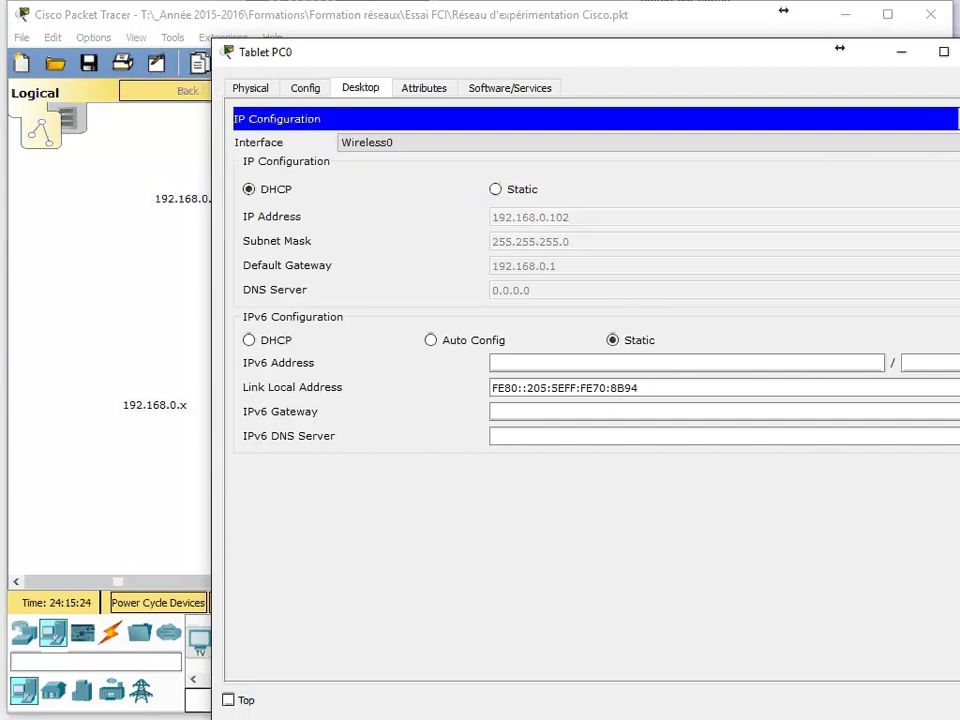
{"action": "left_click", "coordinate": [959, 52]}
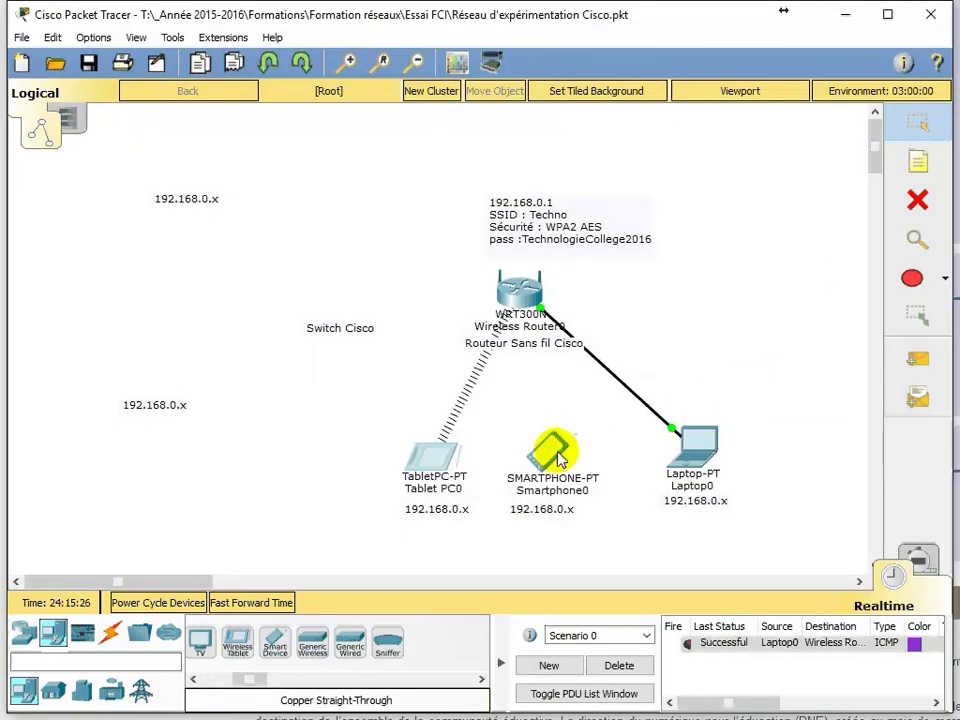
Set the smartphone's Wireless0 interface to SSID Techno with WPA2-PSK authentication, paste the Wi-Fi passphrase, and close its window
{"action": "left_click", "coordinate": [551, 460]}
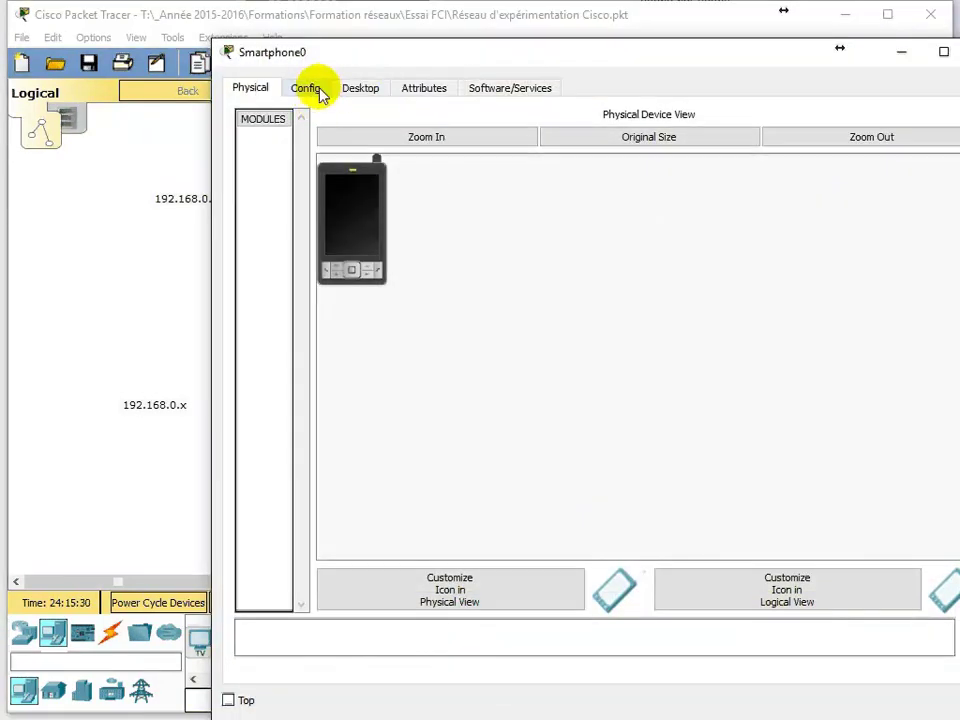
{"action": "left_click", "coordinate": [318, 92]}
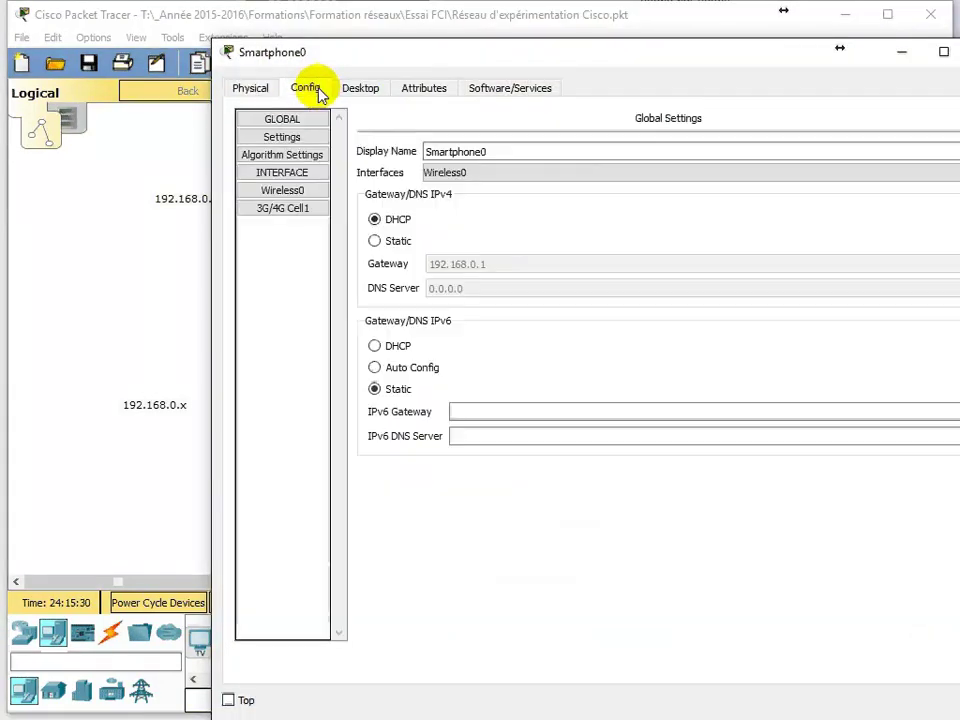
{"action": "left_click", "coordinate": [310, 196]}
{"action": "left_click_drag", "start_coordinate": [735, 191], "coordinate": [652, 205]}
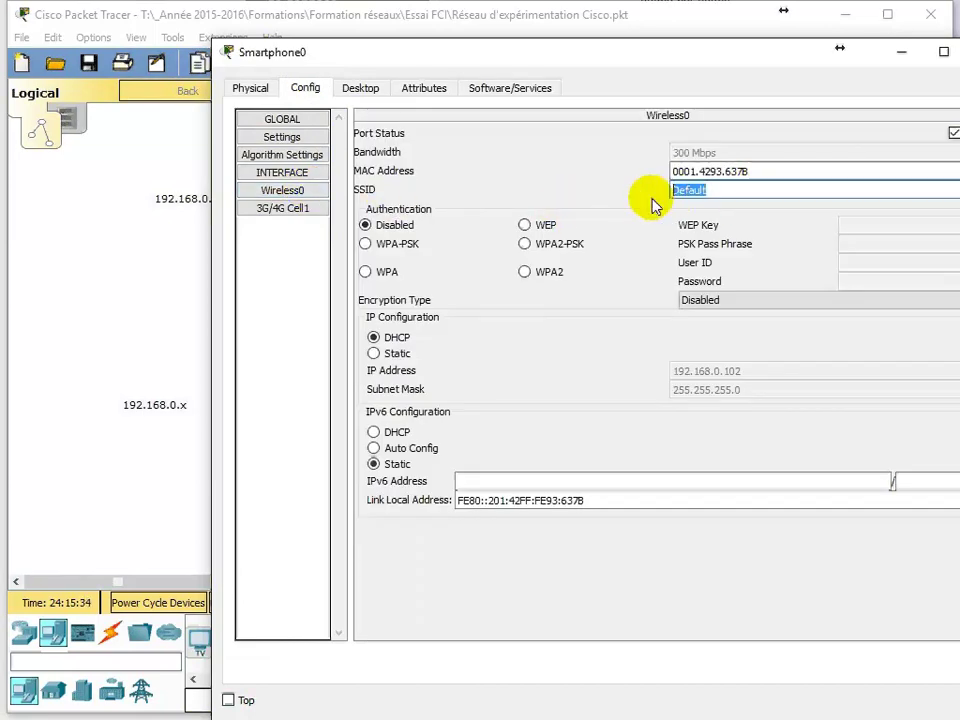
{"action": "type", "text": "Techno"}
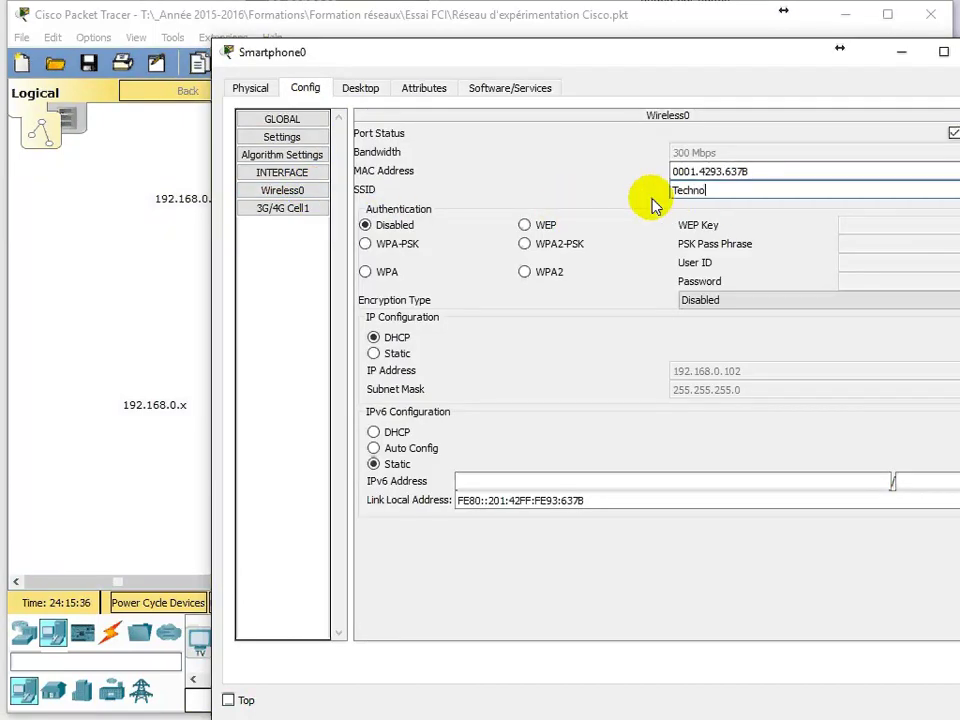
{"action": "left_click", "coordinate": [555, 250]}
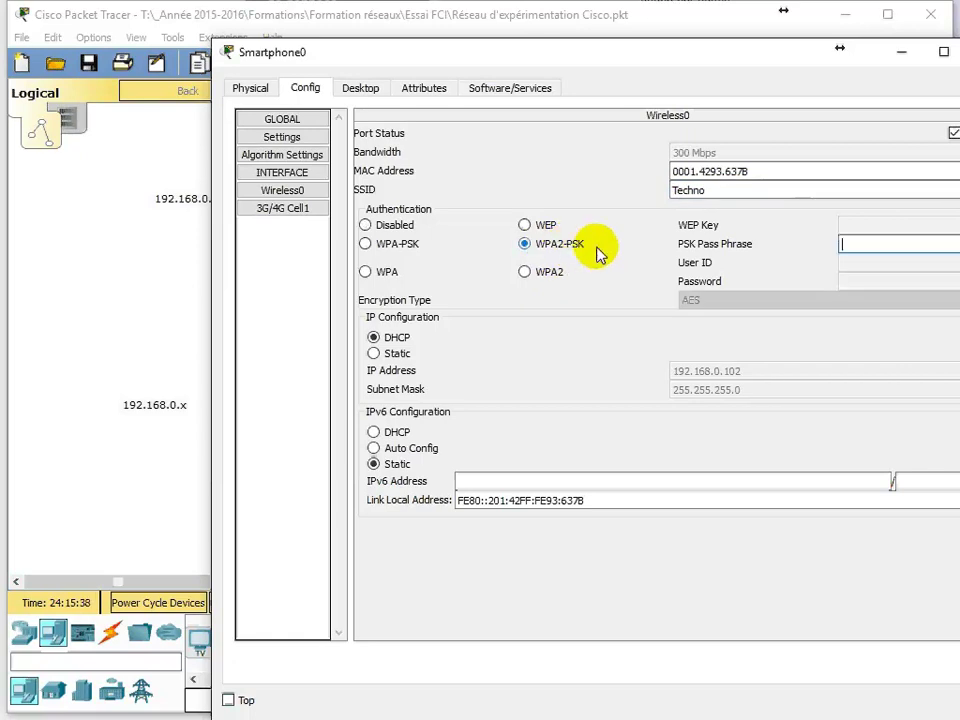
{"action": "right_click", "coordinate": [857, 247]}
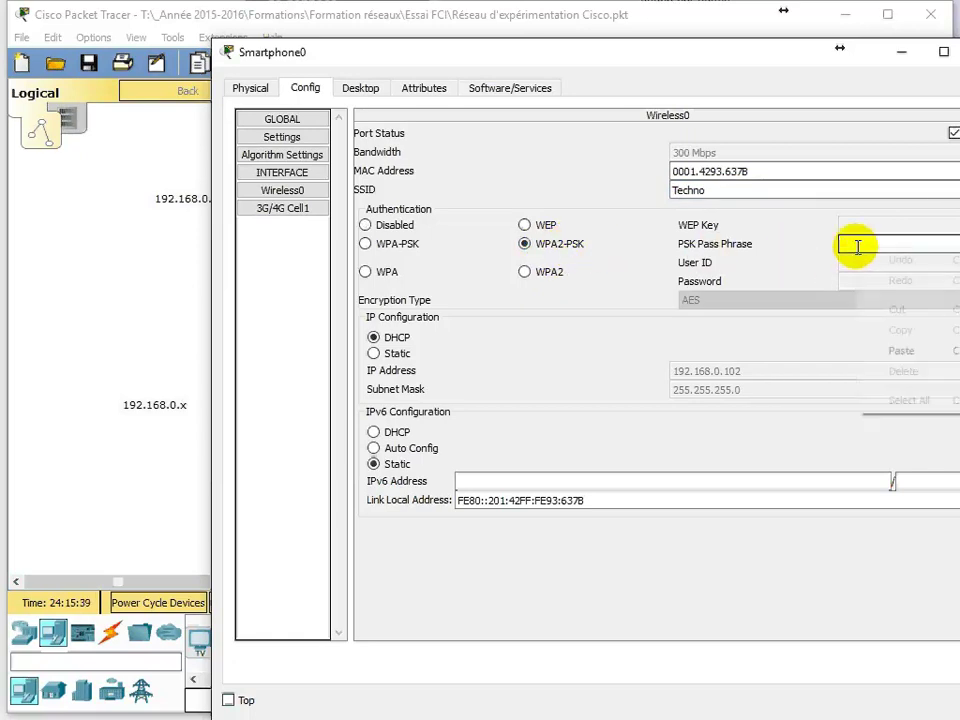
{"action": "left_click", "coordinate": [917, 349]}
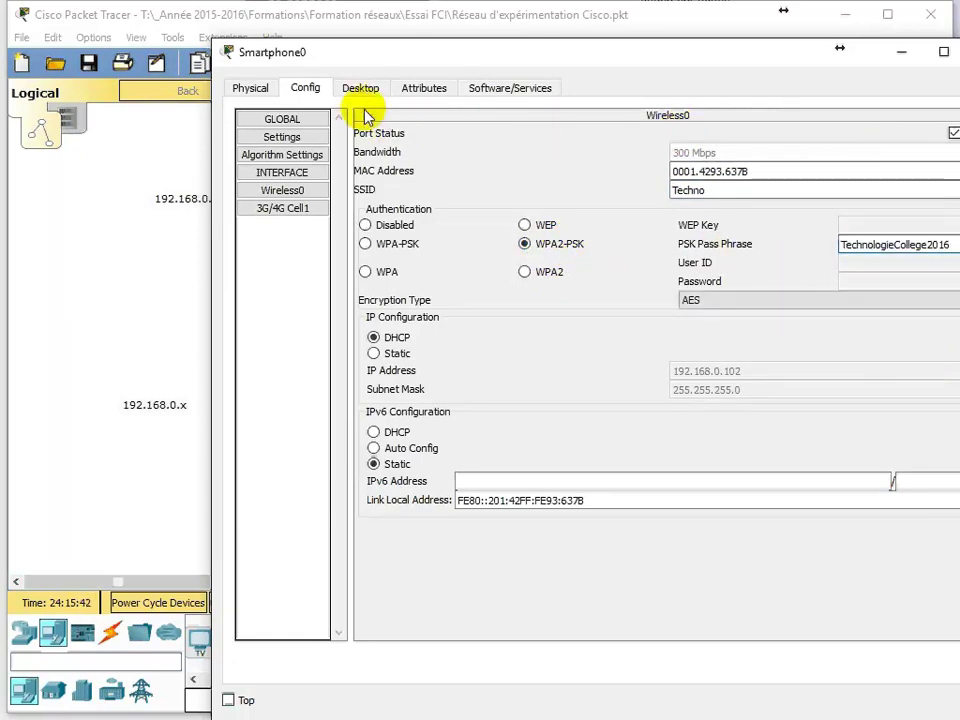
{"action": "left_click", "coordinate": [959, 52]}
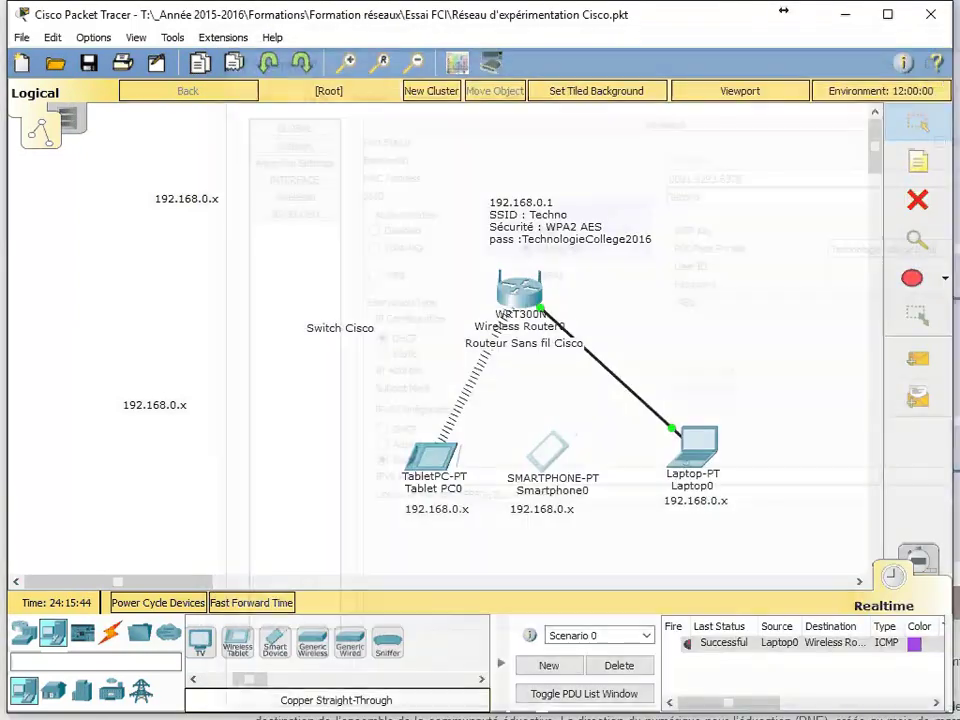
Renew the smartphone's IP address in its IP Configuration by switching to Static and back to DHCP, and close its window
{"action": "mouse_move", "coordinate": [597, 437]}
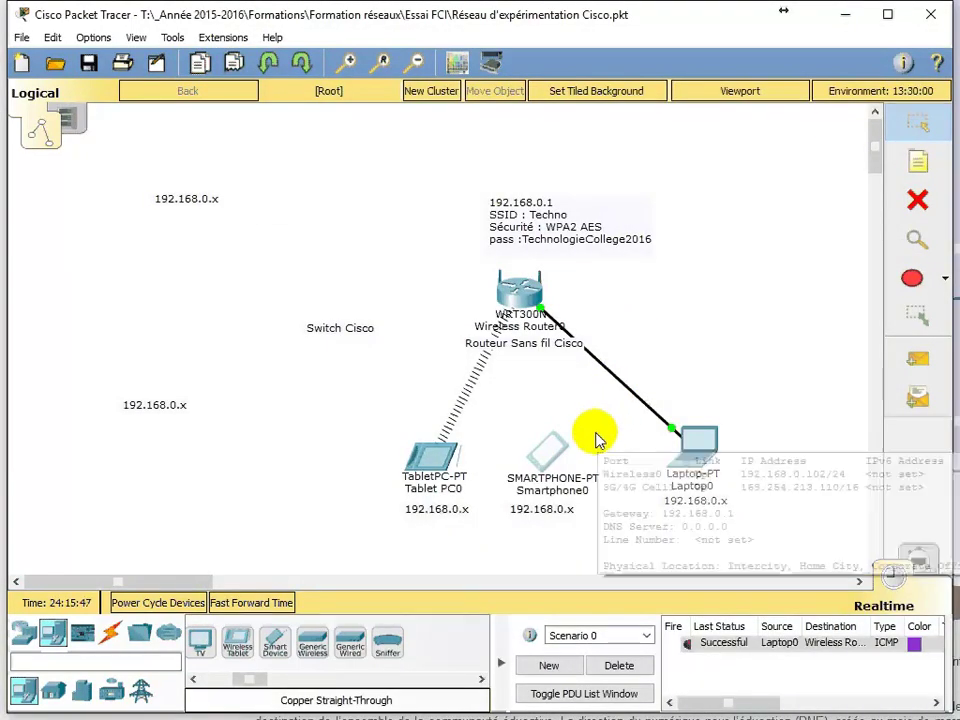
{"action": "left_click", "coordinate": [548, 457]}
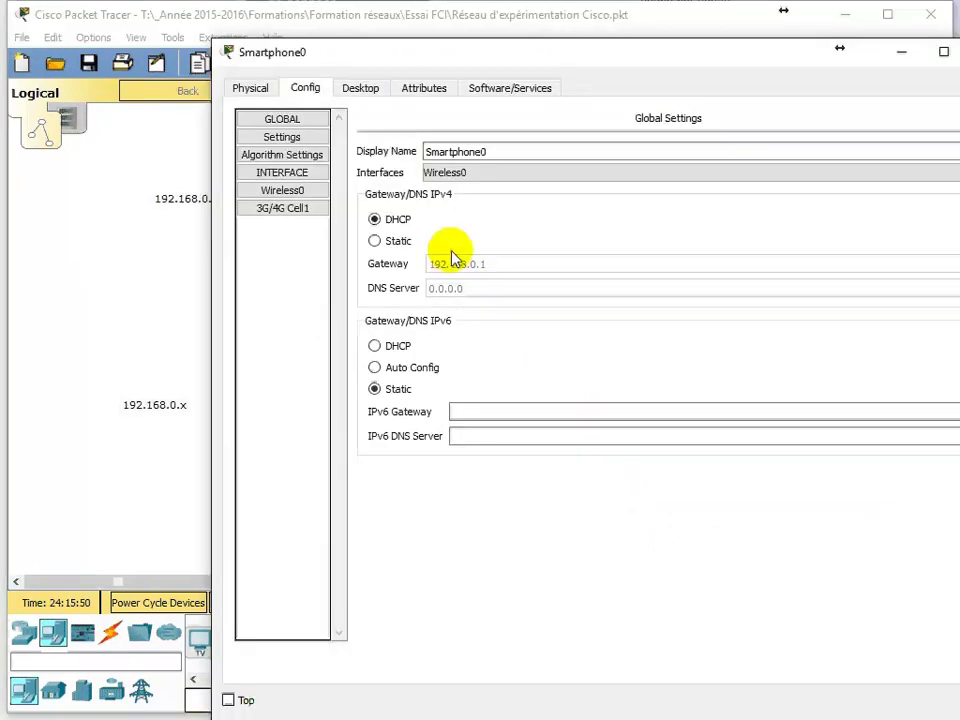
{"action": "left_click", "coordinate": [362, 90]}
{"action": "left_click", "coordinate": [320, 124]}
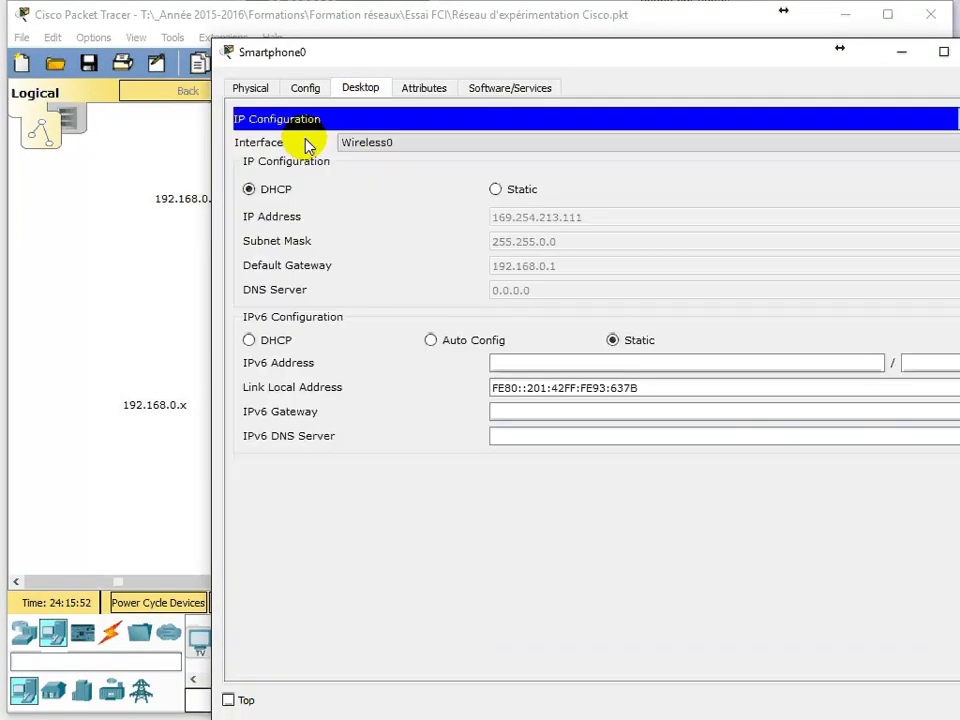
{"action": "left_click", "coordinate": [500, 191]}
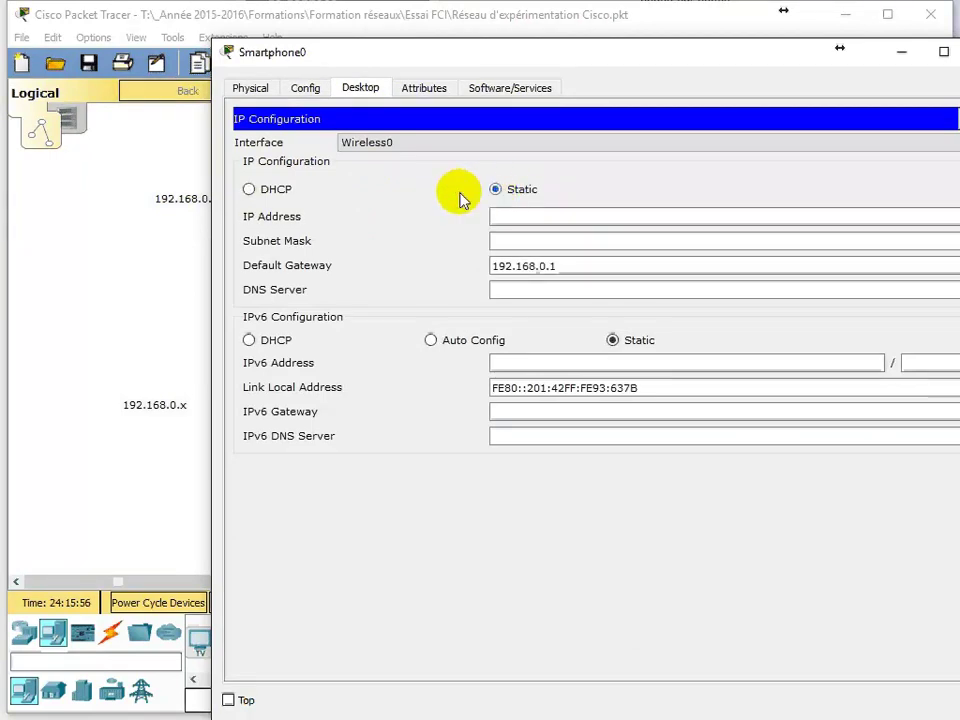
{"action": "left_click", "coordinate": [249, 190]}
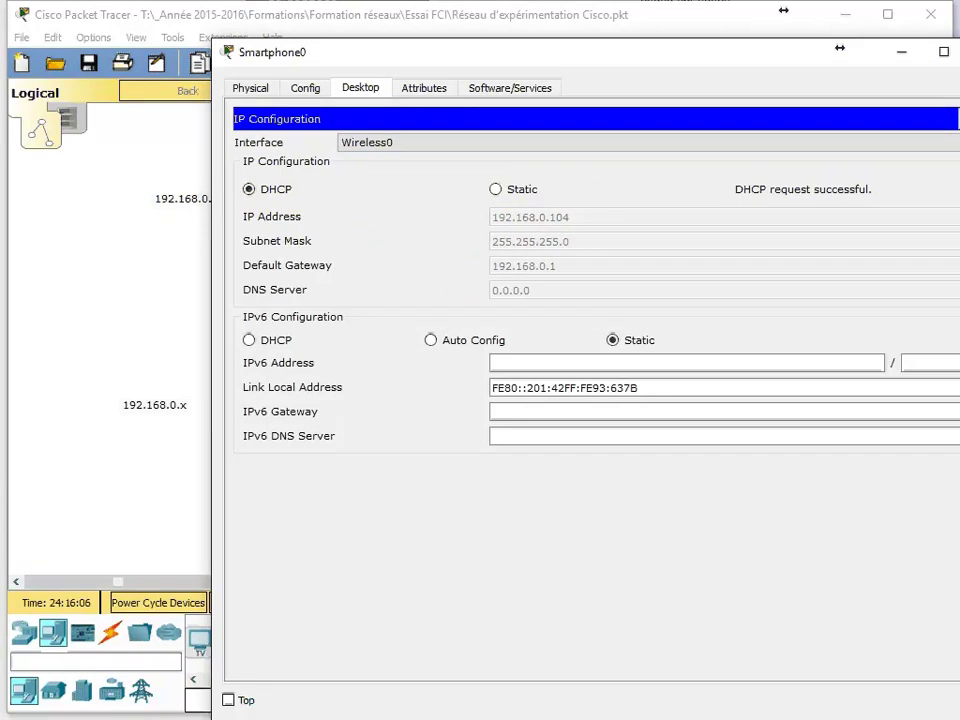
{"action": "left_click", "coordinate": [959, 52]}
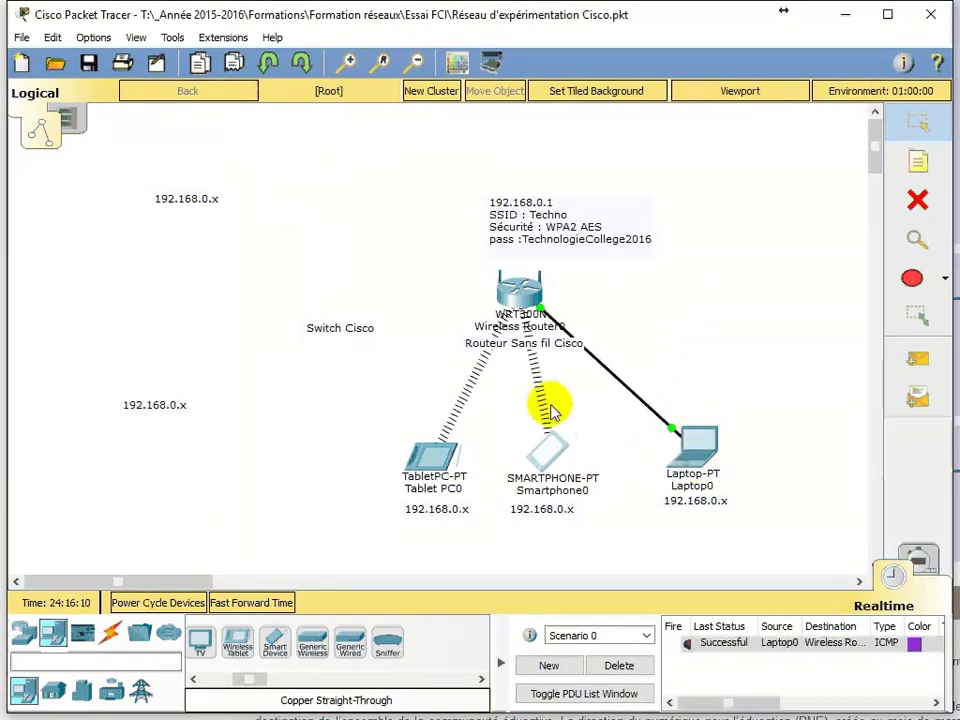
Test the connections by sending a simple PDU from Laptop0 to Smartphone0 and another from Tablet PC0 to Smartphone0
{"action": "left_click", "coordinate": [920, 362]}
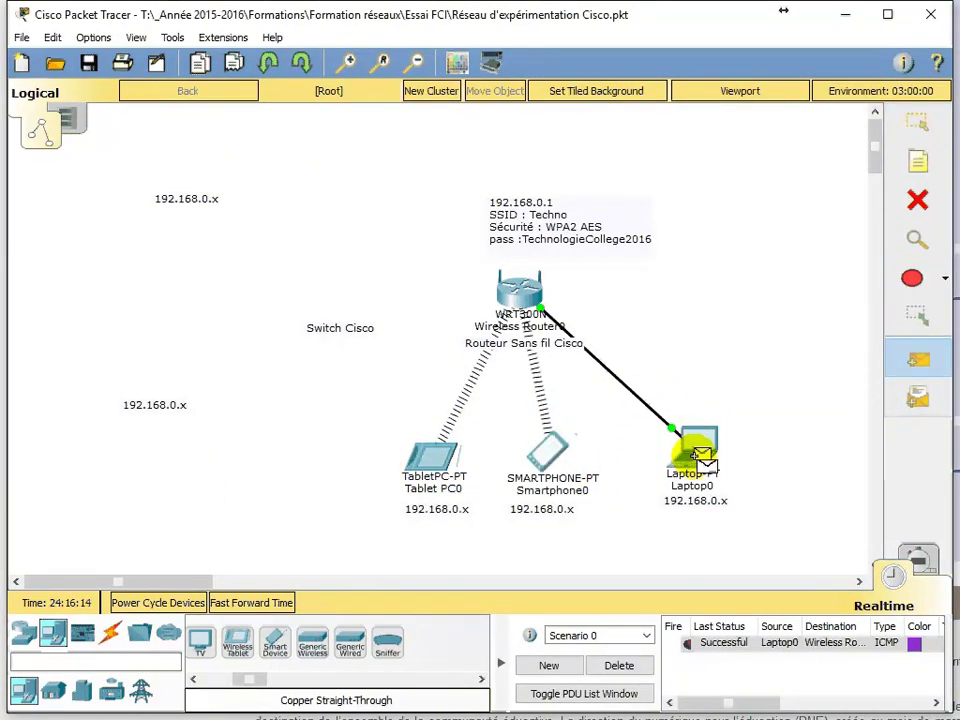
{"action": "left_click", "coordinate": [703, 458]}
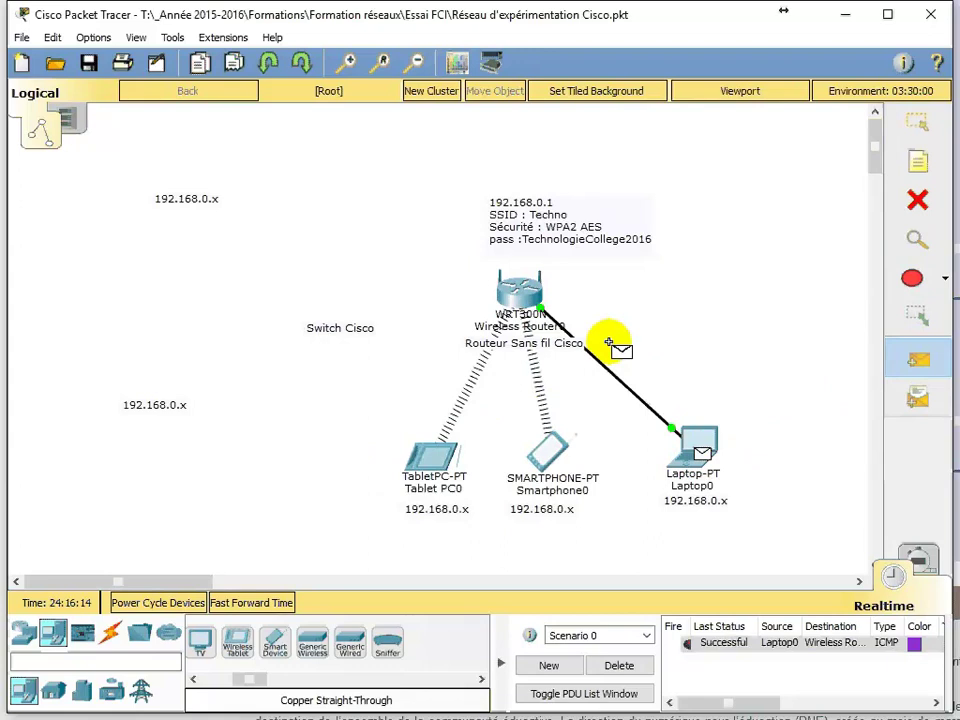
{"action": "left_click", "coordinate": [545, 455]}
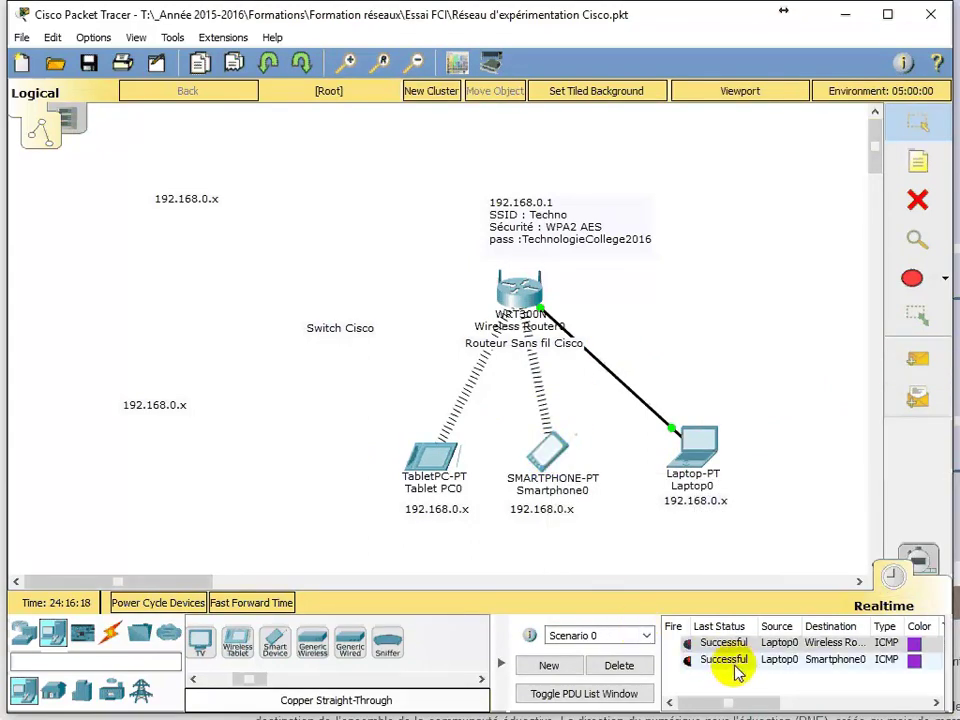
{"action": "left_click", "coordinate": [926, 357]}
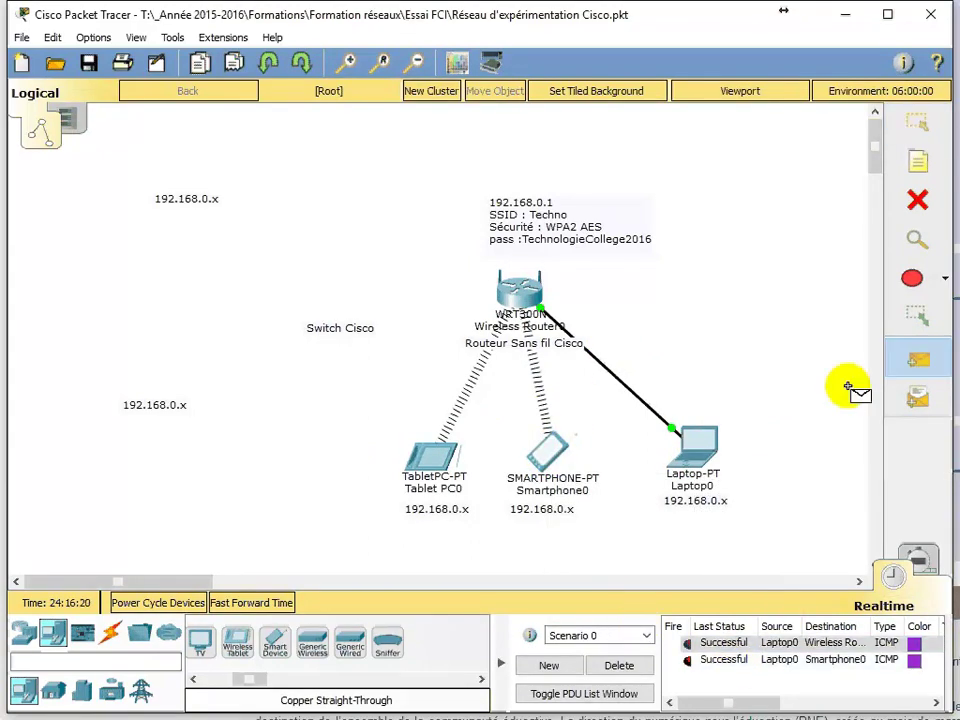
{"action": "left_click", "coordinate": [430, 466]}
{"action": "left_click", "coordinate": [547, 458]}
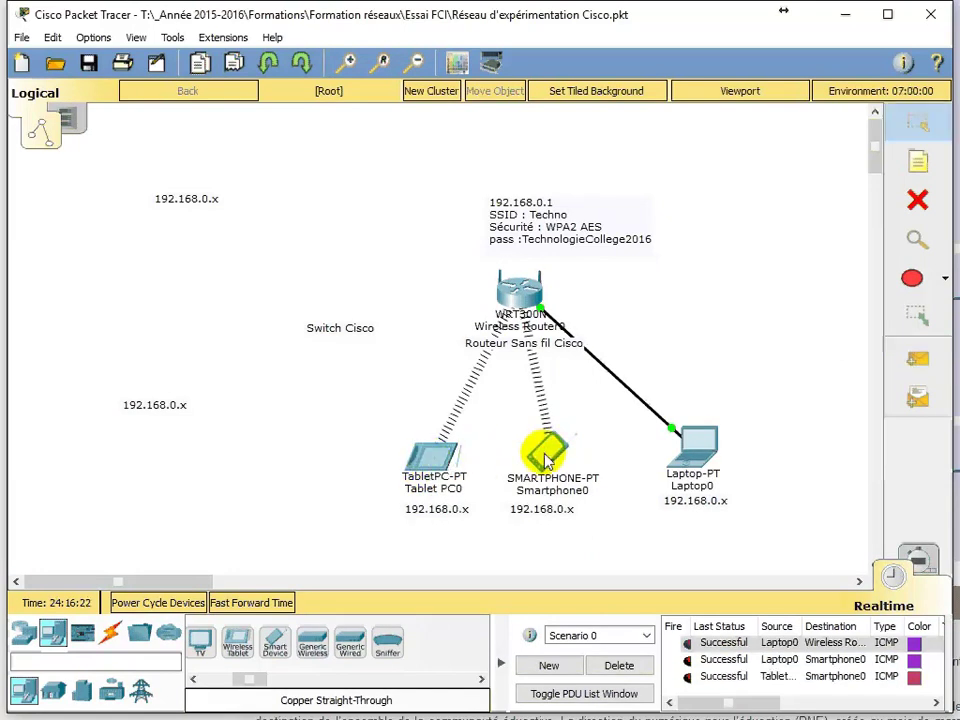
Delete the current PDU test scenario and send a simple PDU from Smartphone0 to Tablet PC0
{"action": "left_click", "coordinate": [635, 668]}
{"action": "left_click", "coordinate": [918, 359]}
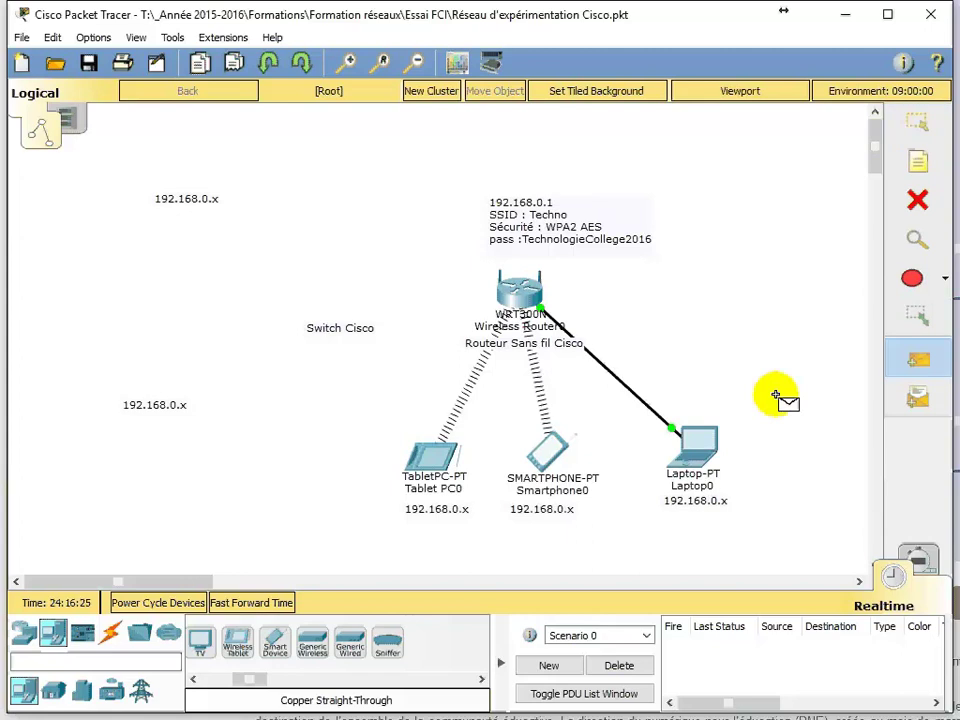
{"action": "left_click", "coordinate": [552, 456]}
{"action": "left_click", "coordinate": [435, 458]}
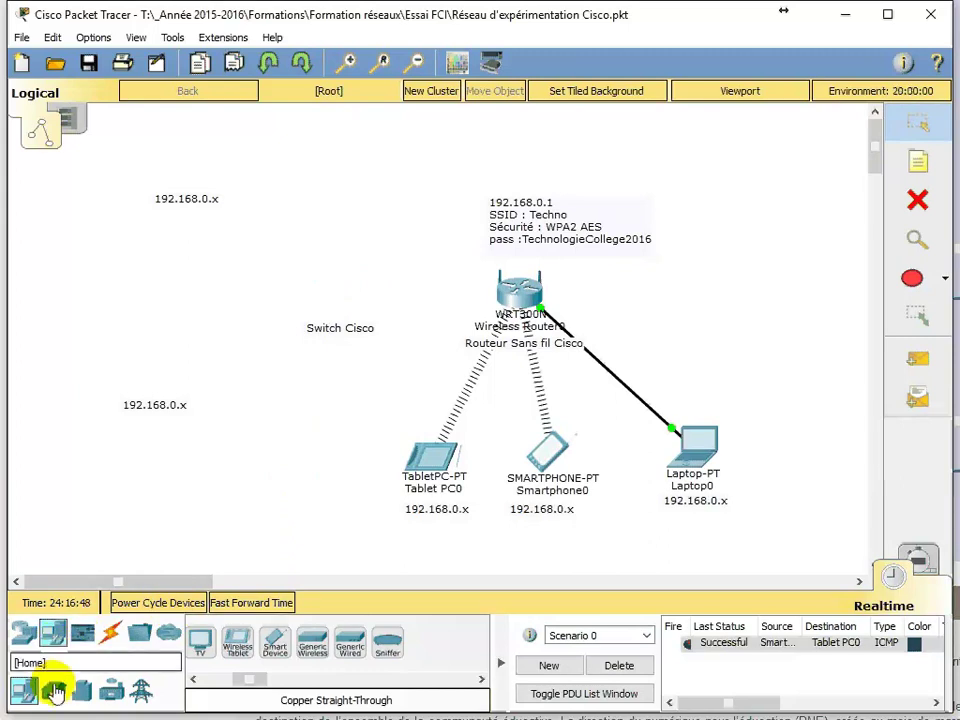
Add a generic Switch-PT to the workspace just above the "Switch Cisco" label
{"action": "left_click", "coordinate": [22, 637]}
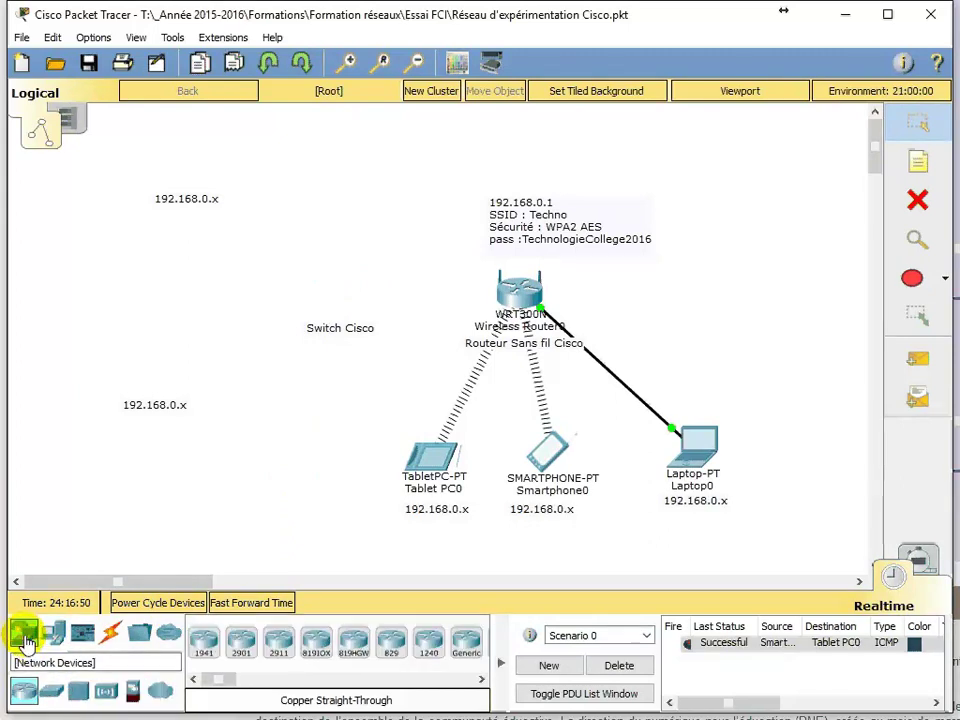
{"action": "left_click", "coordinate": [52, 695]}
{"action": "left_click_drag", "start_coordinate": [243, 651], "coordinate": [341, 287]}
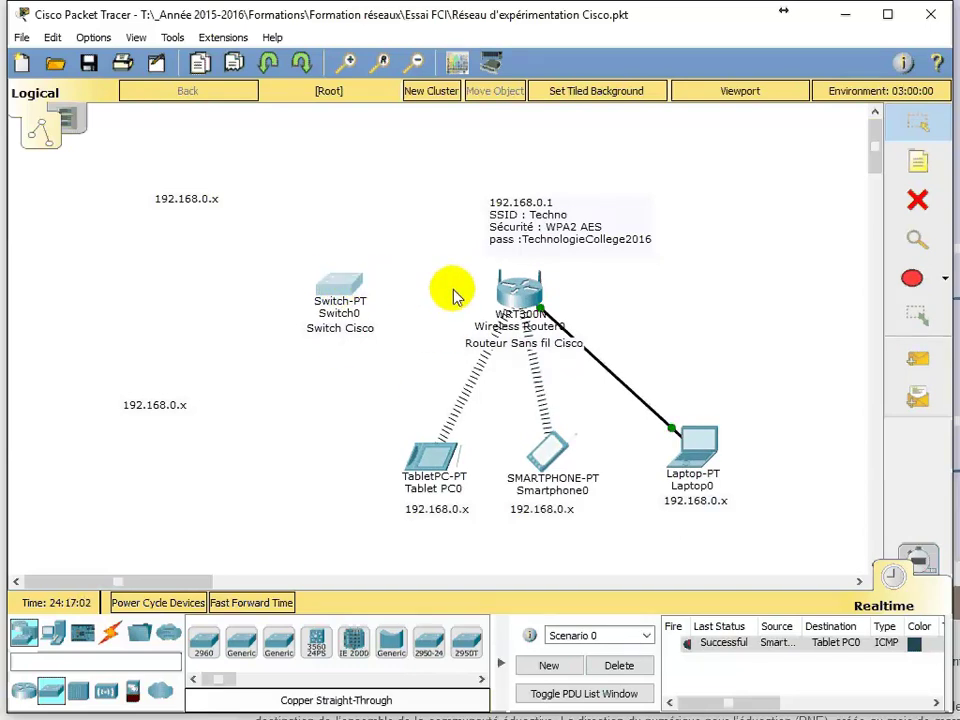
Try linking Switch0 to the wireless router's Ethernet 2 port with a copper straight-through cable, and delete that cable
{"action": "left_click", "coordinate": [110, 632]}
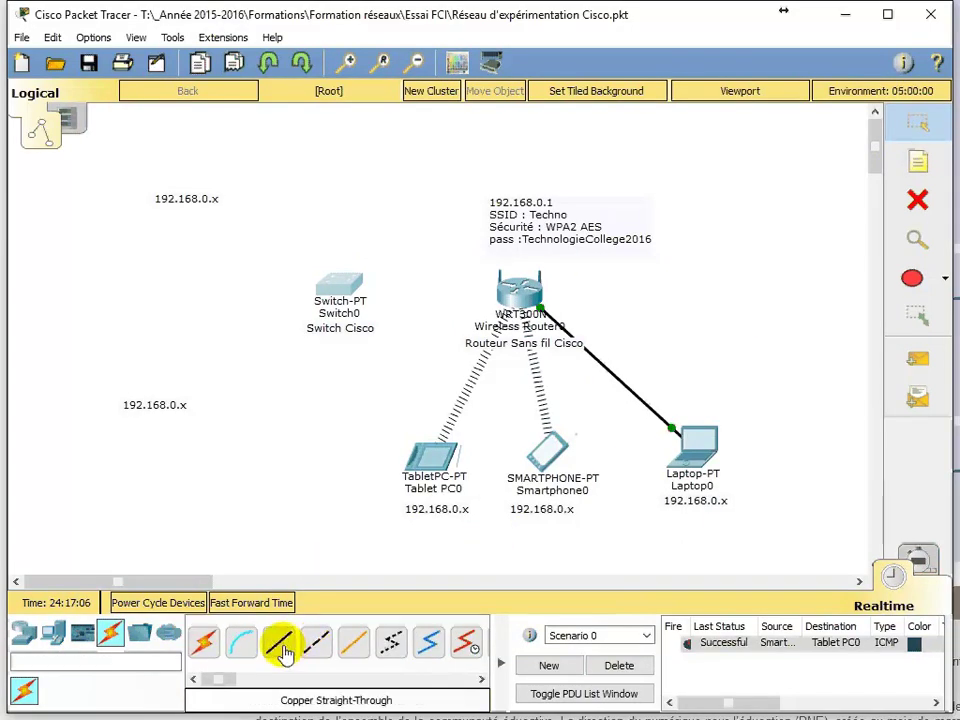
{"action": "left_click", "coordinate": [316, 641]}
{"action": "left_click", "coordinate": [345, 287]}
{"action": "left_click", "coordinate": [388, 314]}
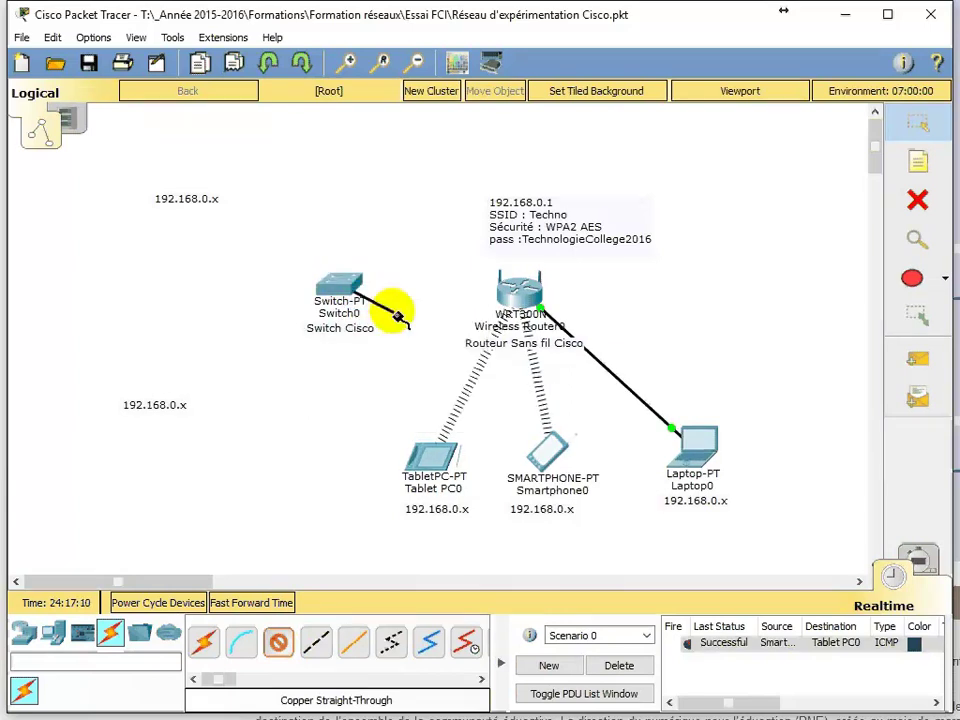
{"action": "left_click", "coordinate": [510, 292]}
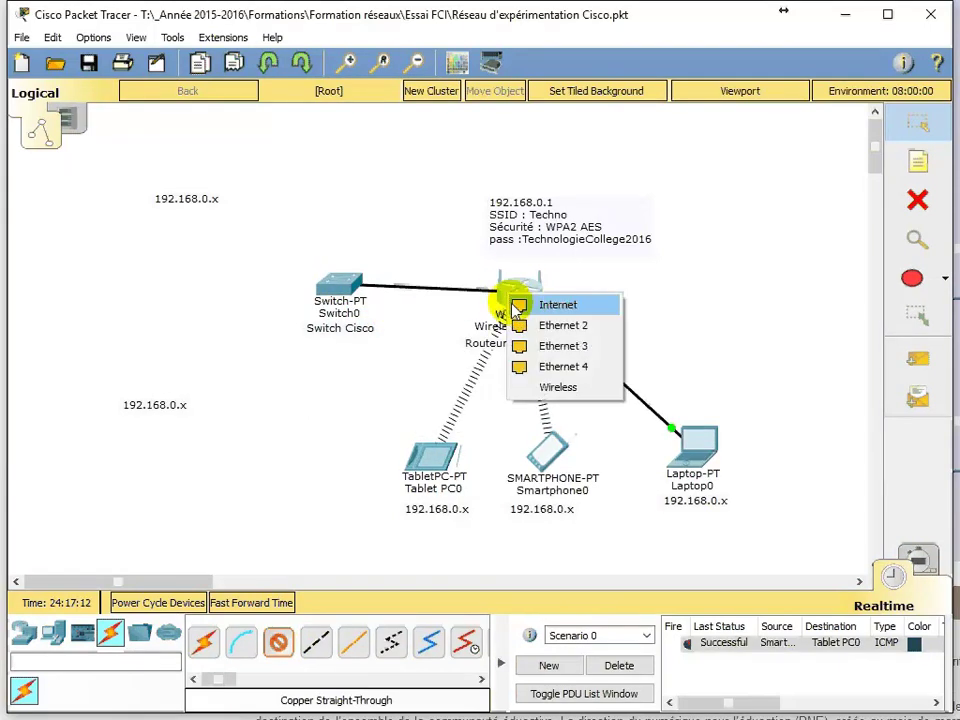
{"action": "left_click", "coordinate": [560, 333]}
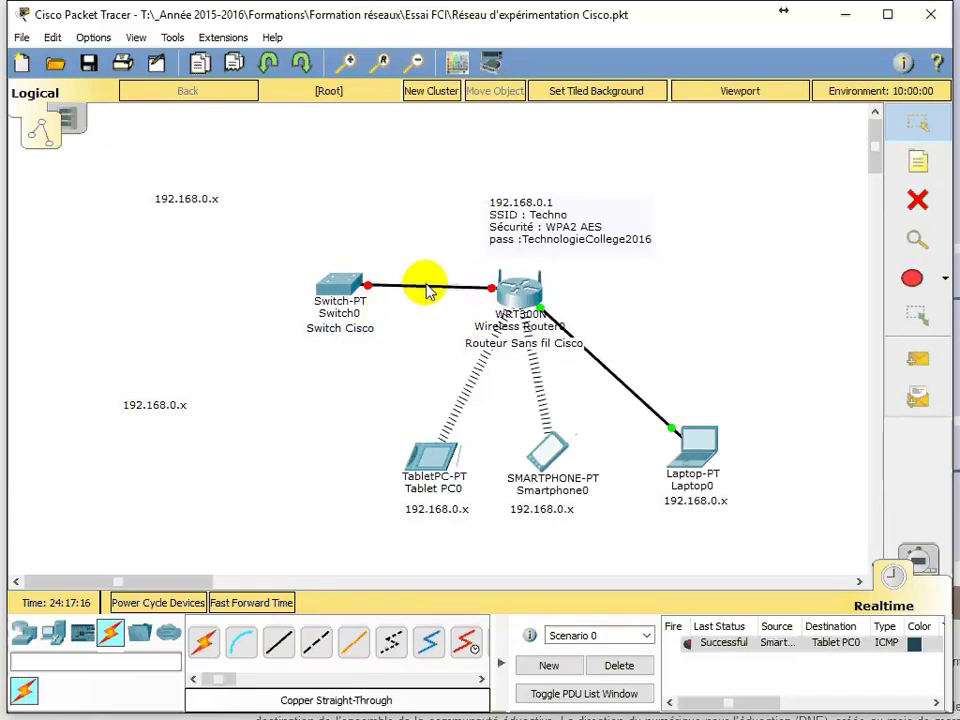
{"action": "left_click", "coordinate": [916, 206]}
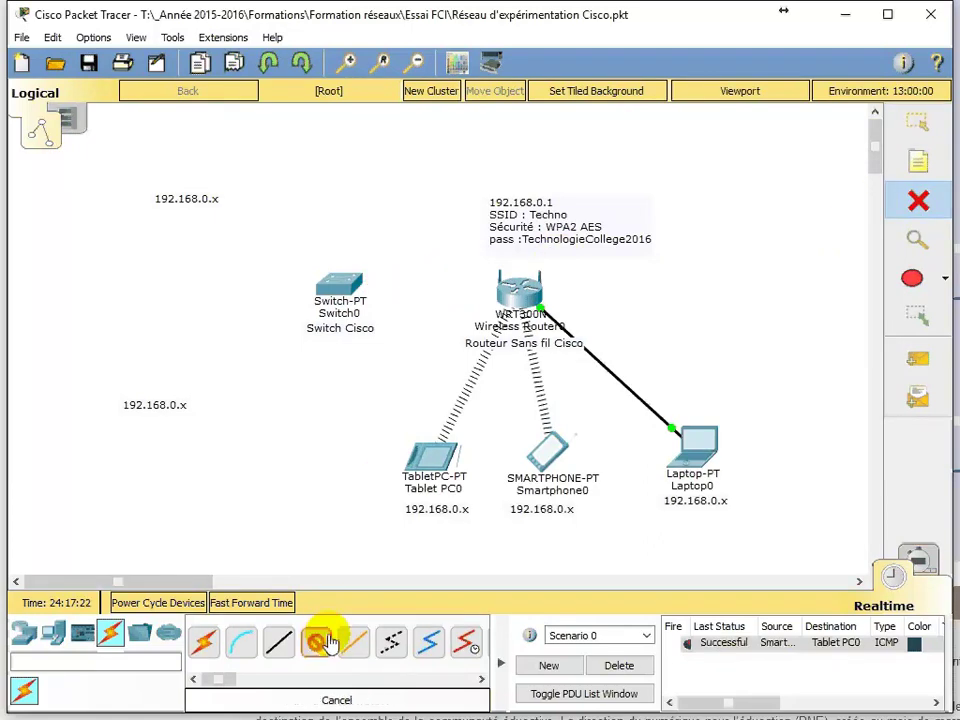
Connect Switch0 to the wireless router's Ethernet 2 port with a copper cross-over cable and fast-forward the simulation time
{"action": "left_click", "coordinate": [338, 280]}
{"action": "left_click", "coordinate": [392, 306]}
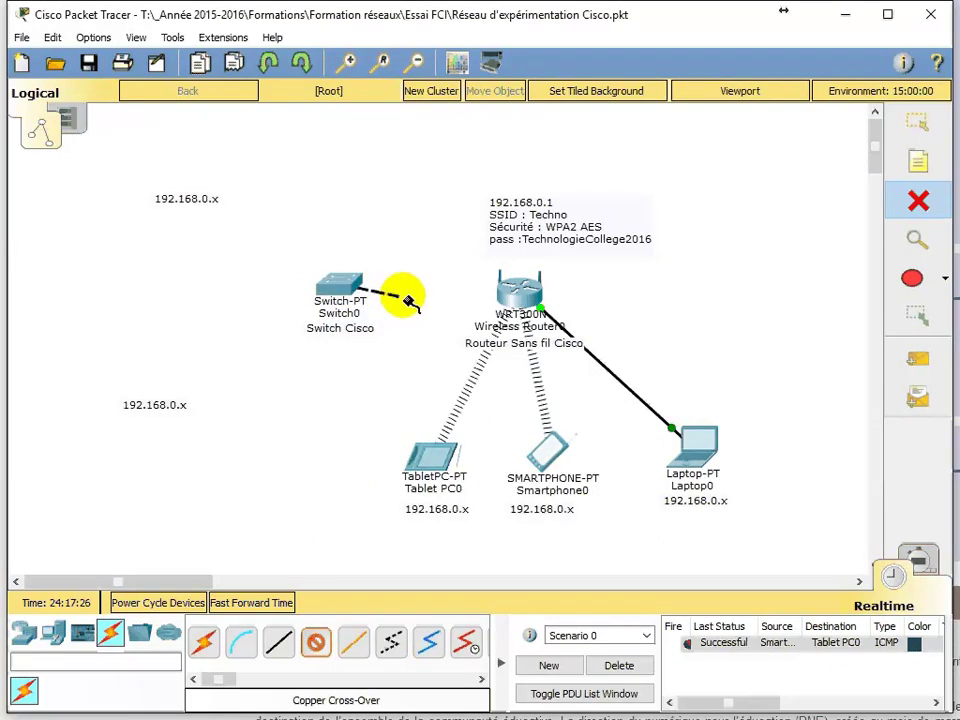
{"action": "left_click", "coordinate": [508, 285]}
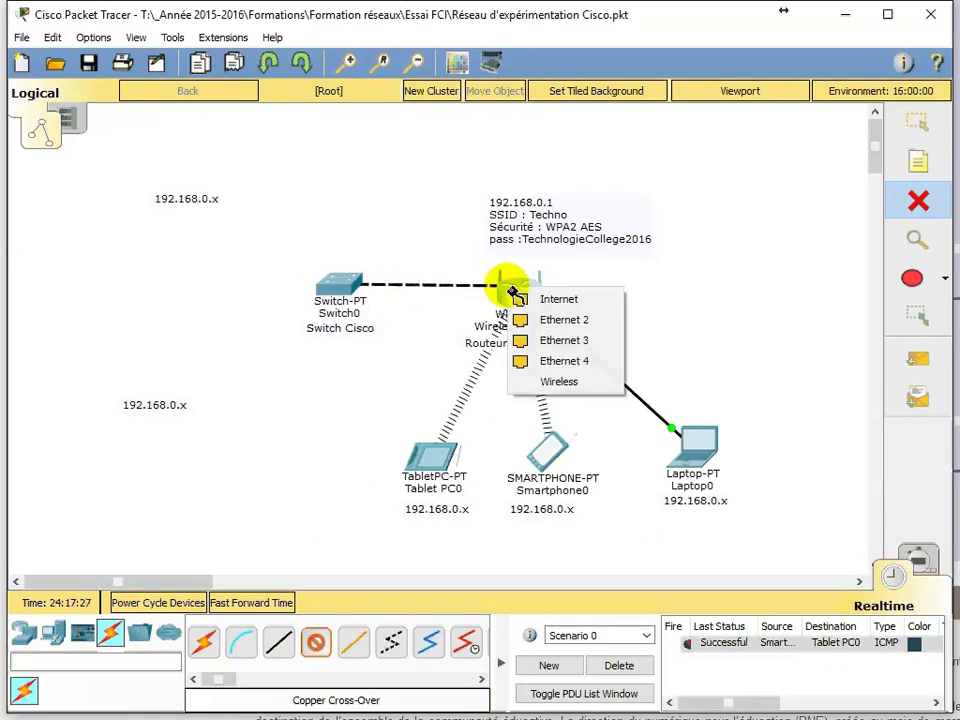
{"action": "left_click", "coordinate": [553, 320]}
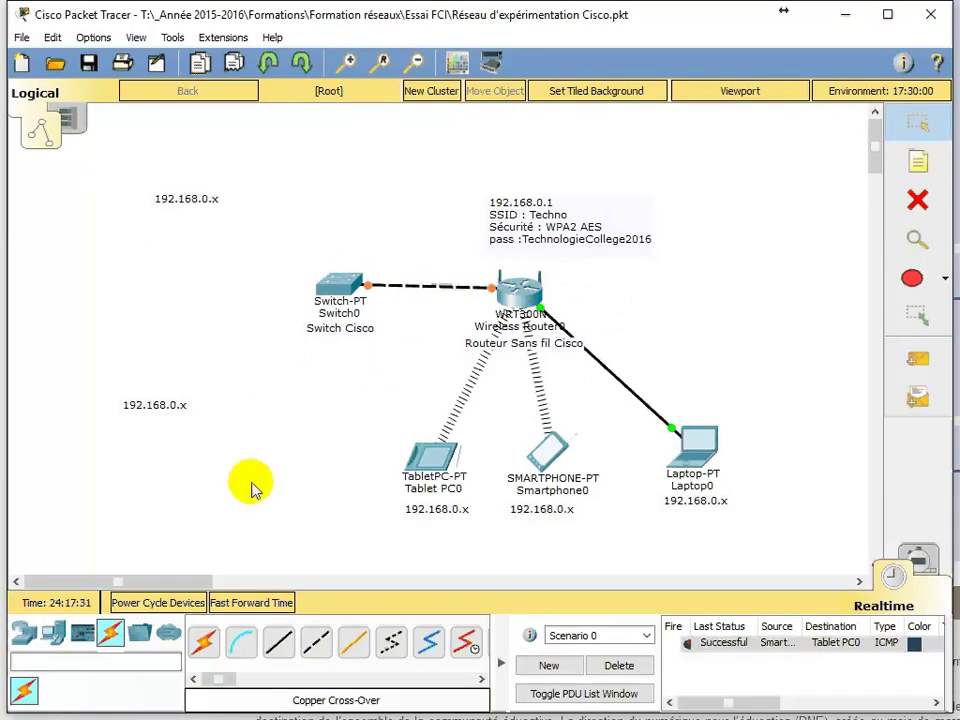
{"action": "left_click", "coordinate": [268, 603]}
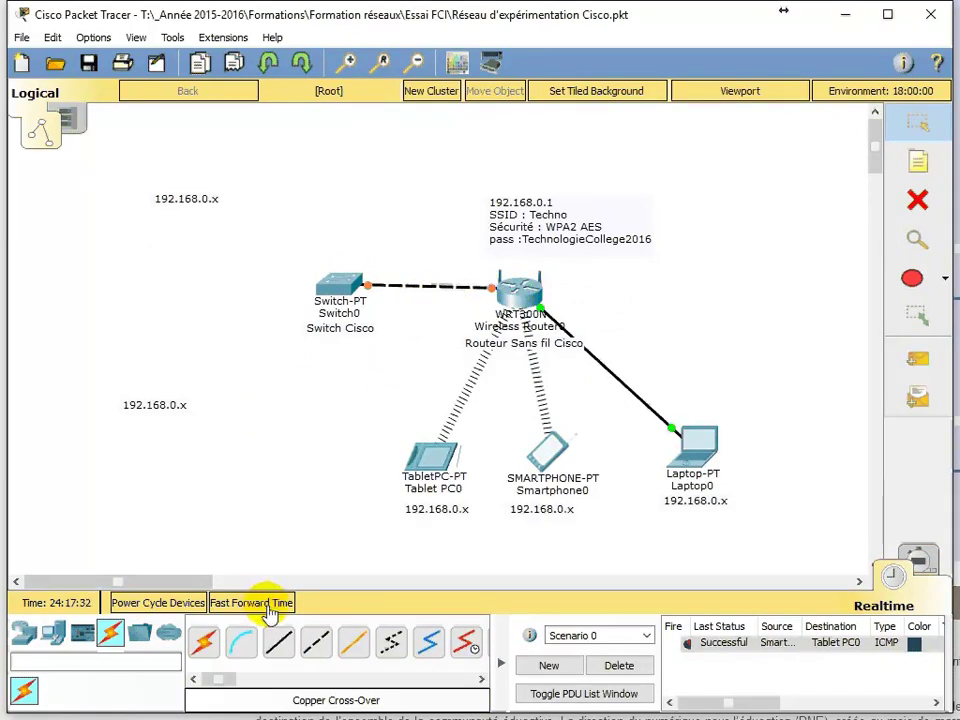
{"action": "left_click", "coordinate": [243, 603]}
Consult the reference image "Câble droit ou croisé.JPG" for which devices need straight-through or cross-over cables, and move it out of the way
{"action": "left_click_drag", "start_coordinate": [959, 10], "coordinate": [230, 133]}
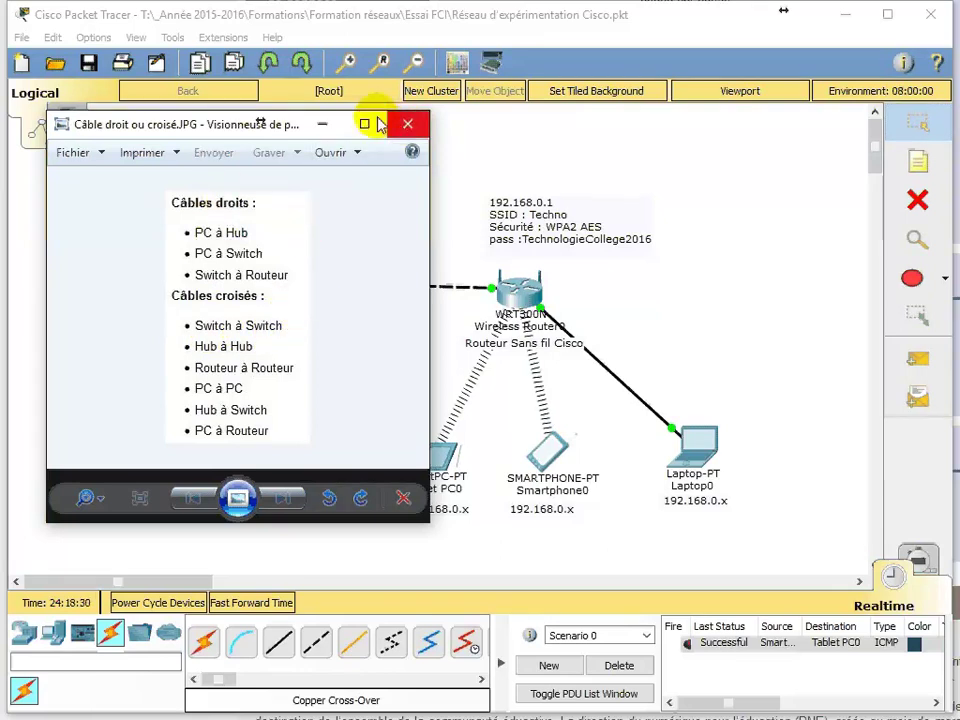
{"action": "left_click_drag", "start_coordinate": [236, 126], "coordinate": [959, 124]}
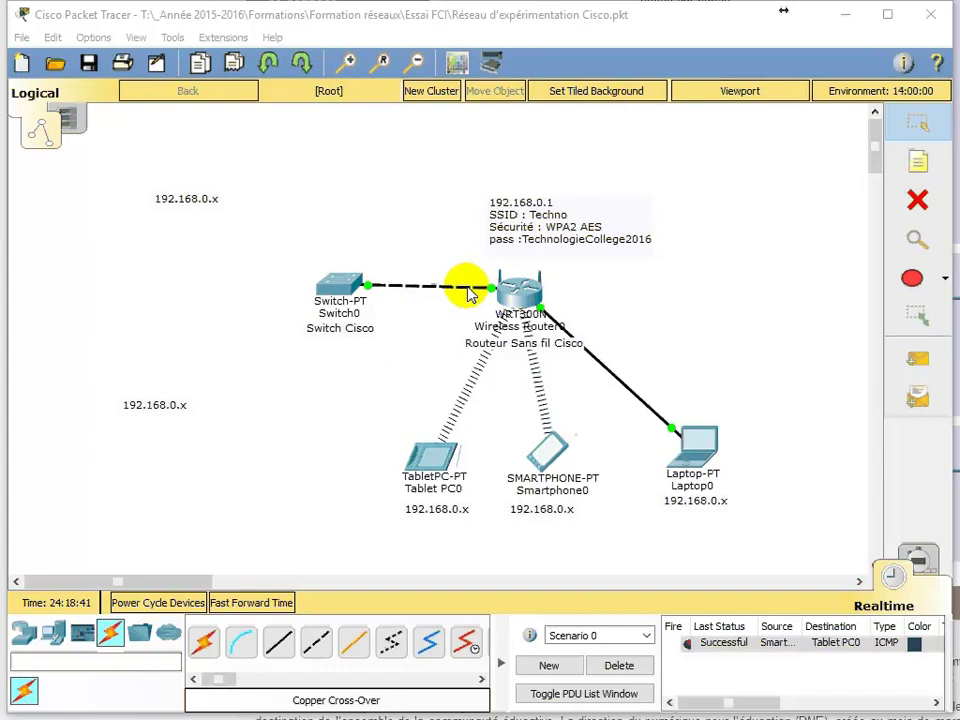
Add a generic PC under the upper 192.168.0.x label and a generic laptop above the lower one, both beside the switch
{"action": "left_click", "coordinate": [52, 636]}
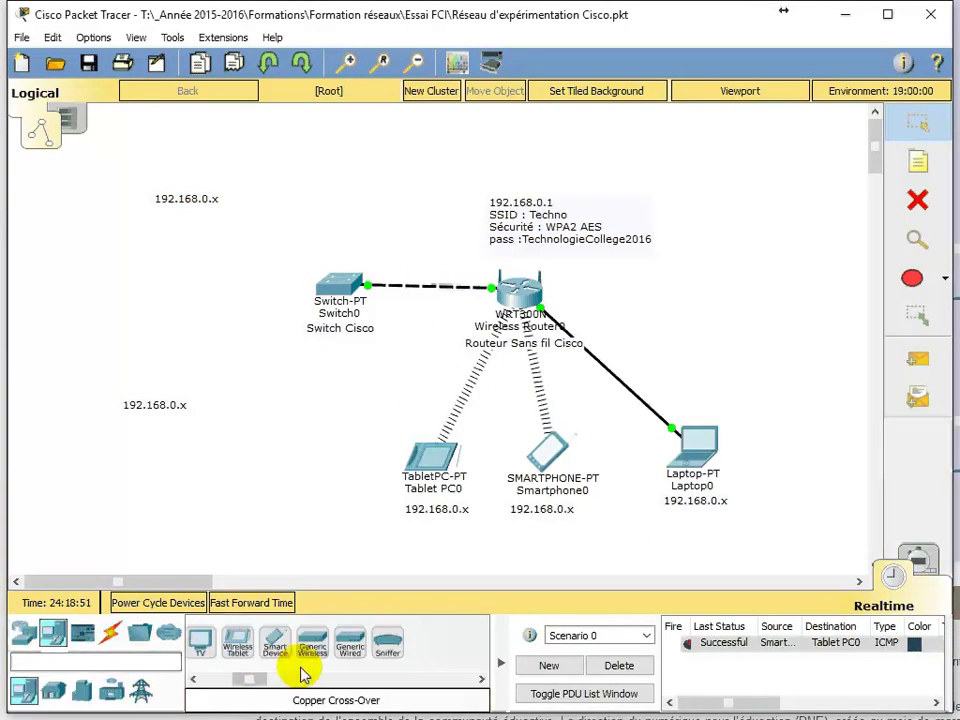
{"action": "left_click_drag", "start_coordinate": [210, 642], "coordinate": [186, 245]}
{"action": "left_click_drag", "start_coordinate": [254, 663], "coordinate": [160, 372]}
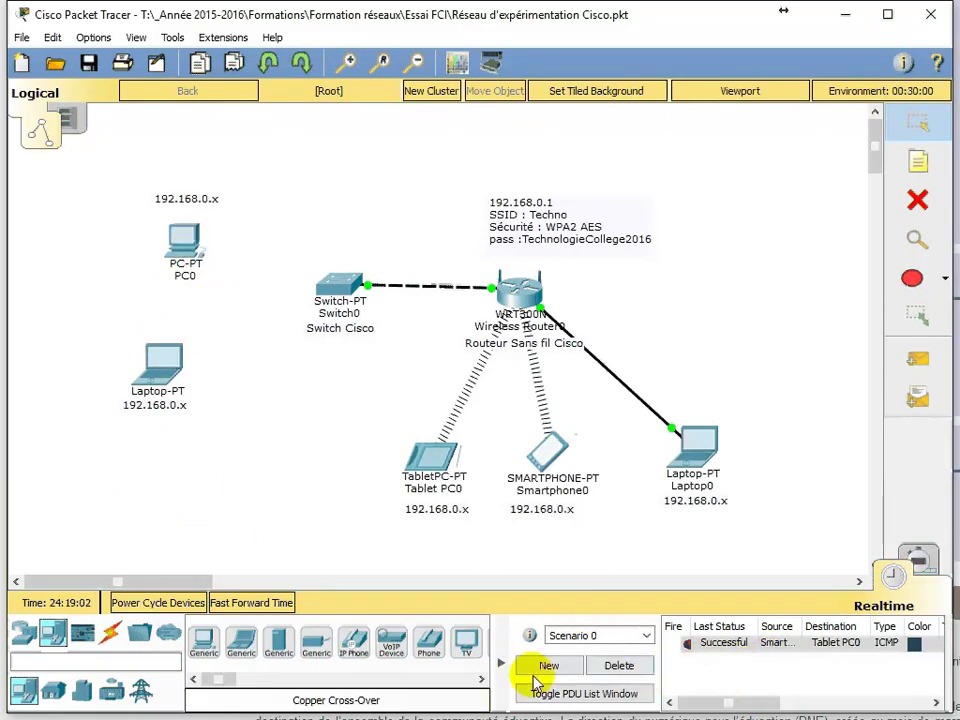
Connect PC0 to Switch0 with a copper straight-through cable
{"action": "left_click", "coordinate": [110, 634]}
{"action": "left_click", "coordinate": [278, 640]}
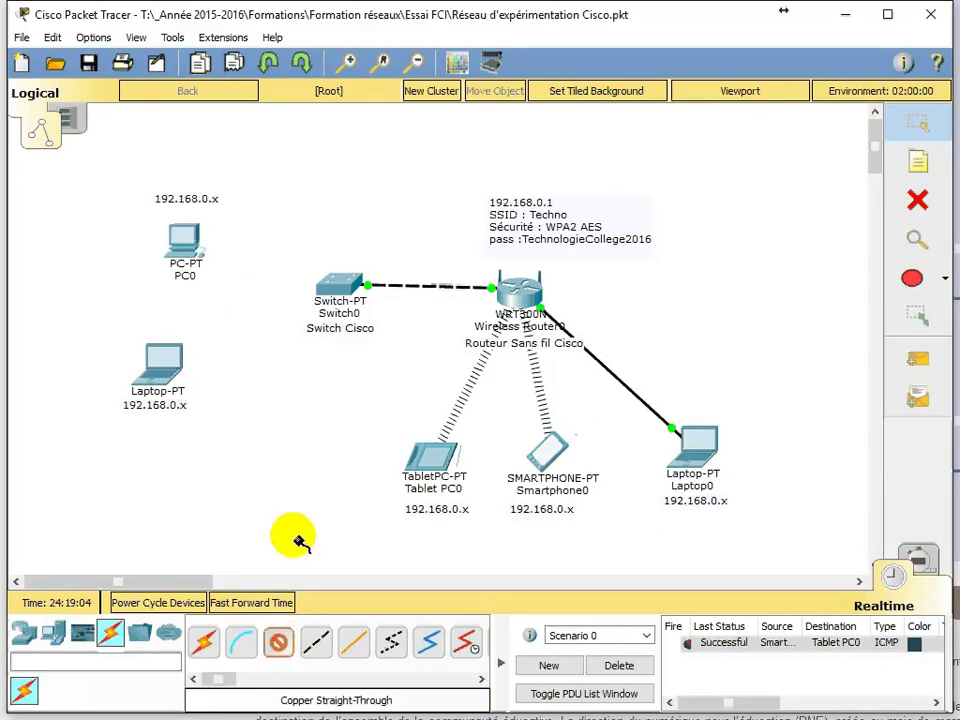
{"action": "left_click", "coordinate": [178, 238]}
{"action": "left_click", "coordinate": [243, 311]}
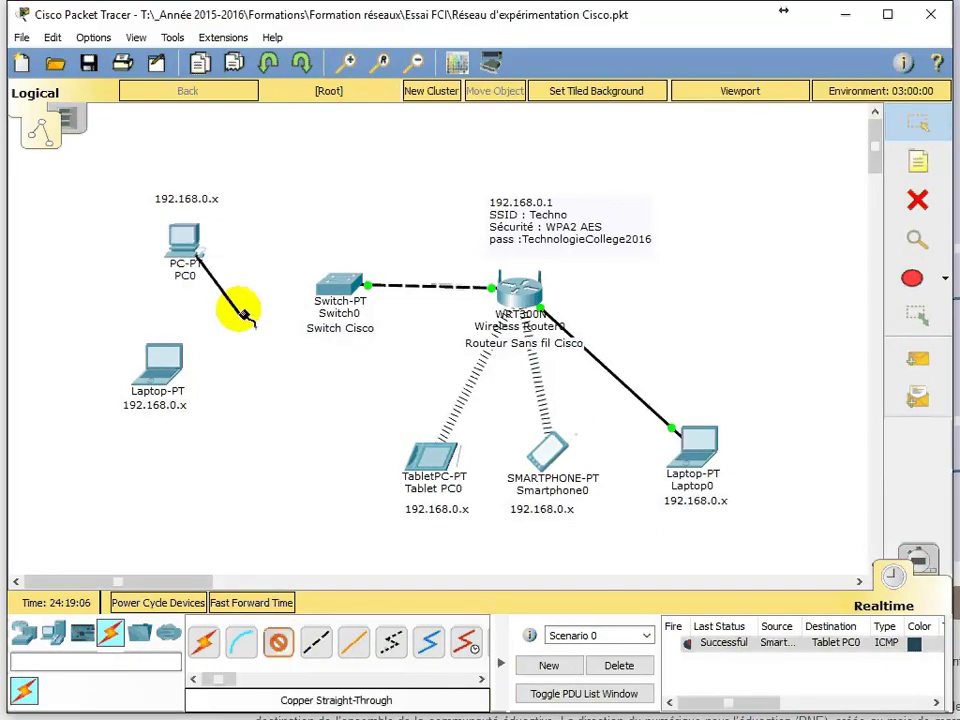
{"action": "left_click", "coordinate": [336, 283]}
{"action": "left_click", "coordinate": [381, 311]}
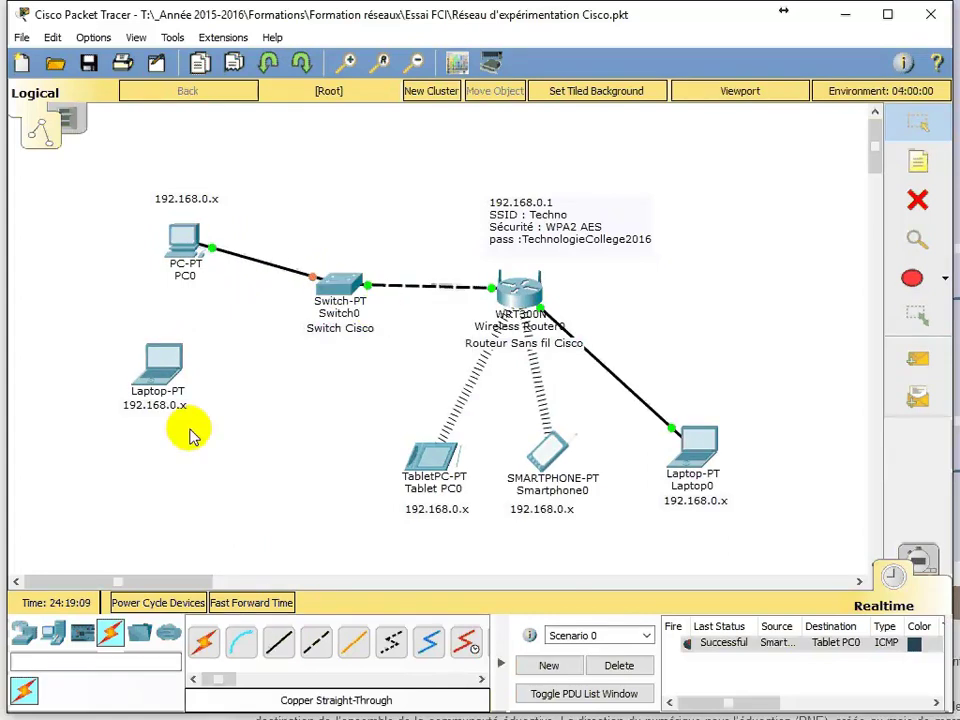
Connect the new laptop's FastEthernet0 port to Switch0 with a copper straight-through cable and fast-forward the simulation time
{"action": "left_click", "coordinate": [276, 642]}
{"action": "left_click", "coordinate": [168, 360]}
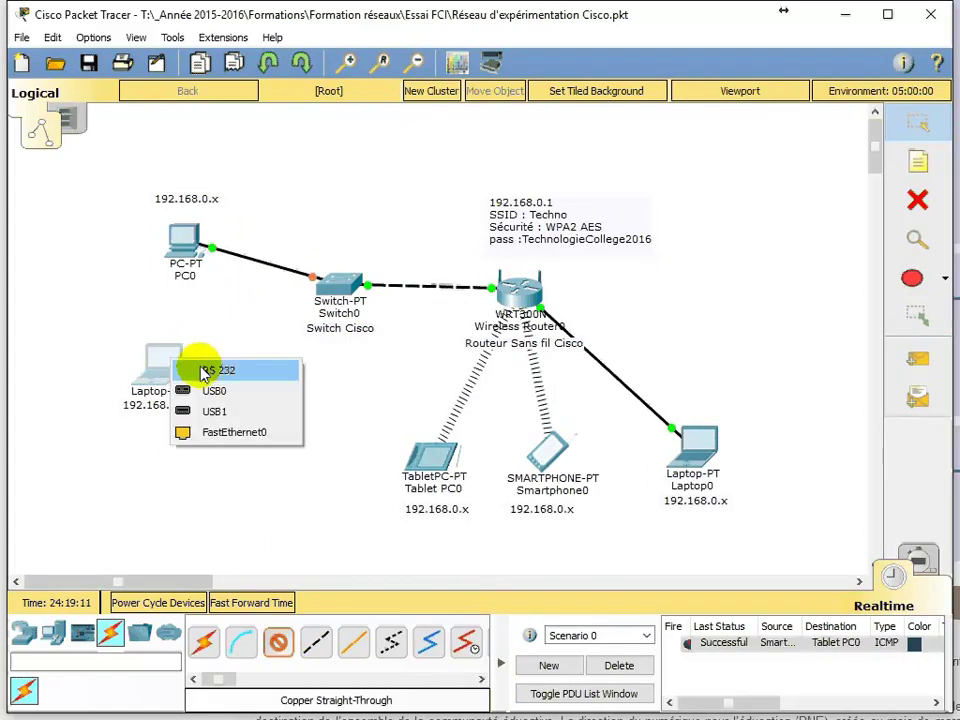
{"action": "left_click", "coordinate": [220, 432]}
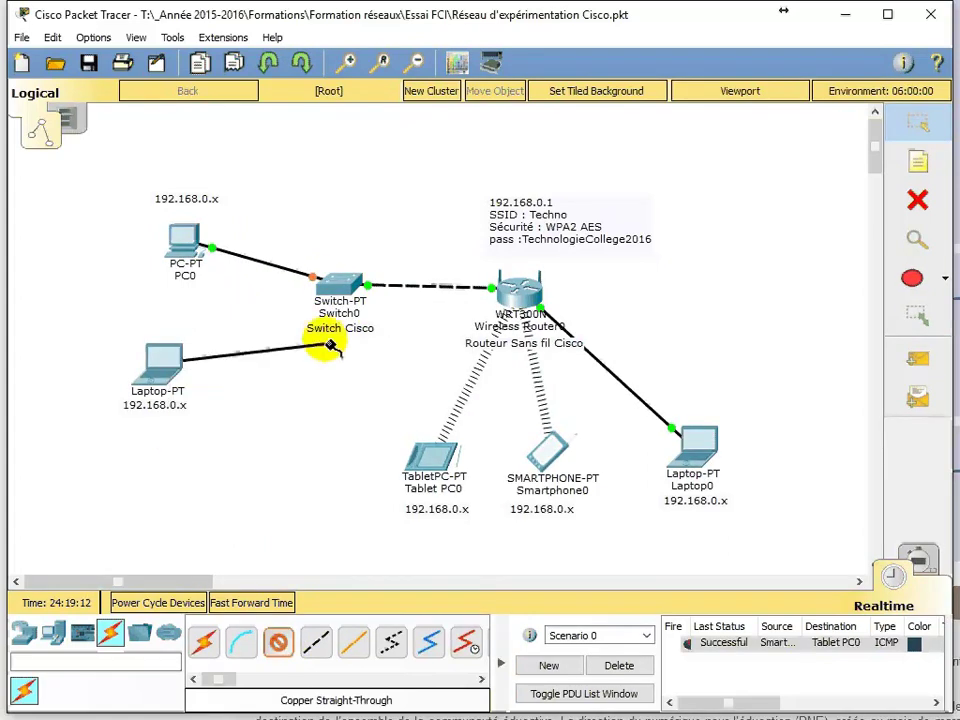
{"action": "left_click", "coordinate": [330, 283]}
{"action": "left_click", "coordinate": [400, 315]}
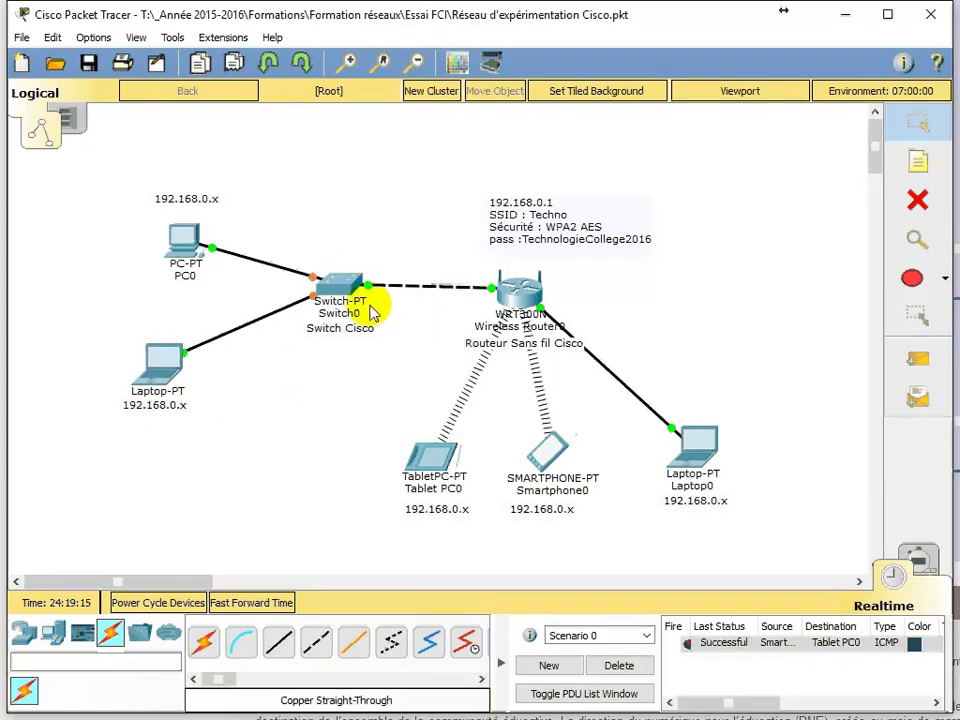
{"action": "left_click", "coordinate": [256, 604]}
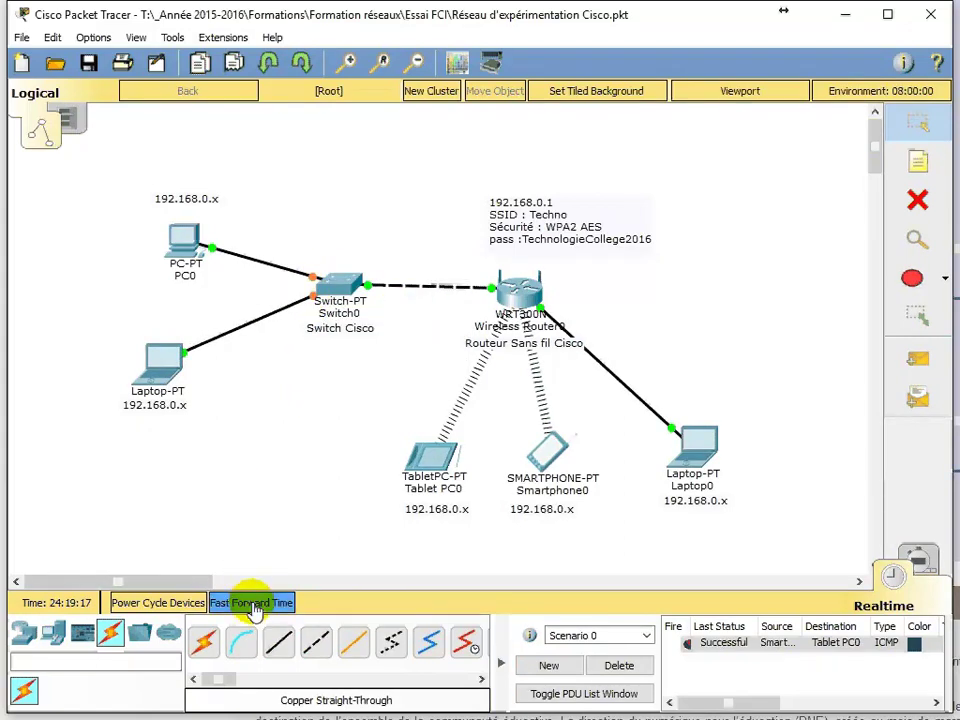
{"action": "left_click", "coordinate": [268, 608]}
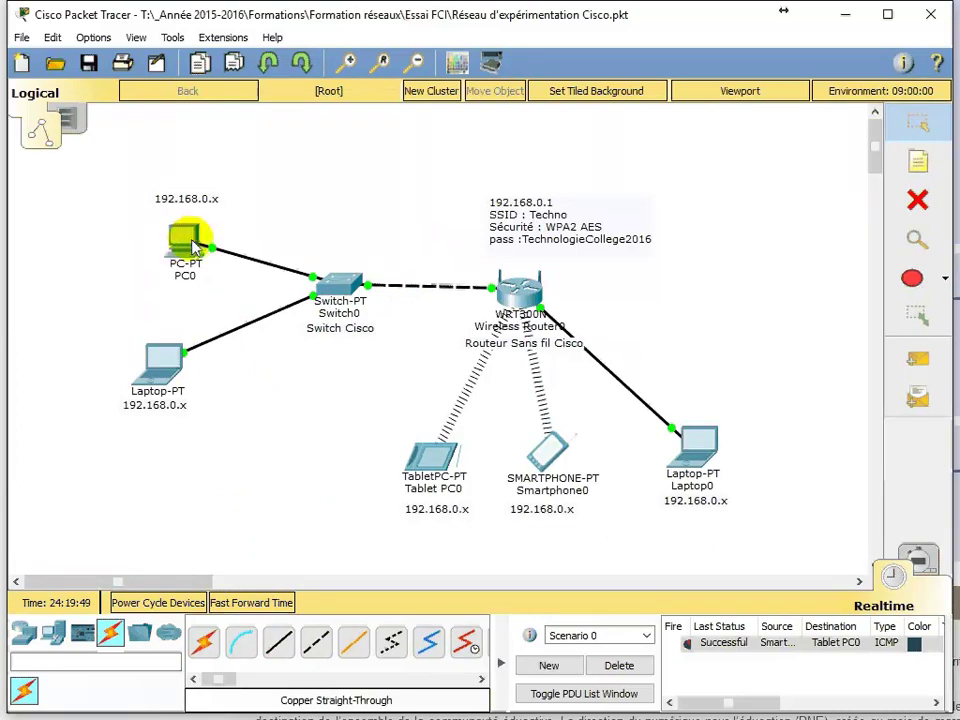
Set PC0's IPv4 configuration to DHCP and close its window
{"action": "left_click", "coordinate": [186, 240]}
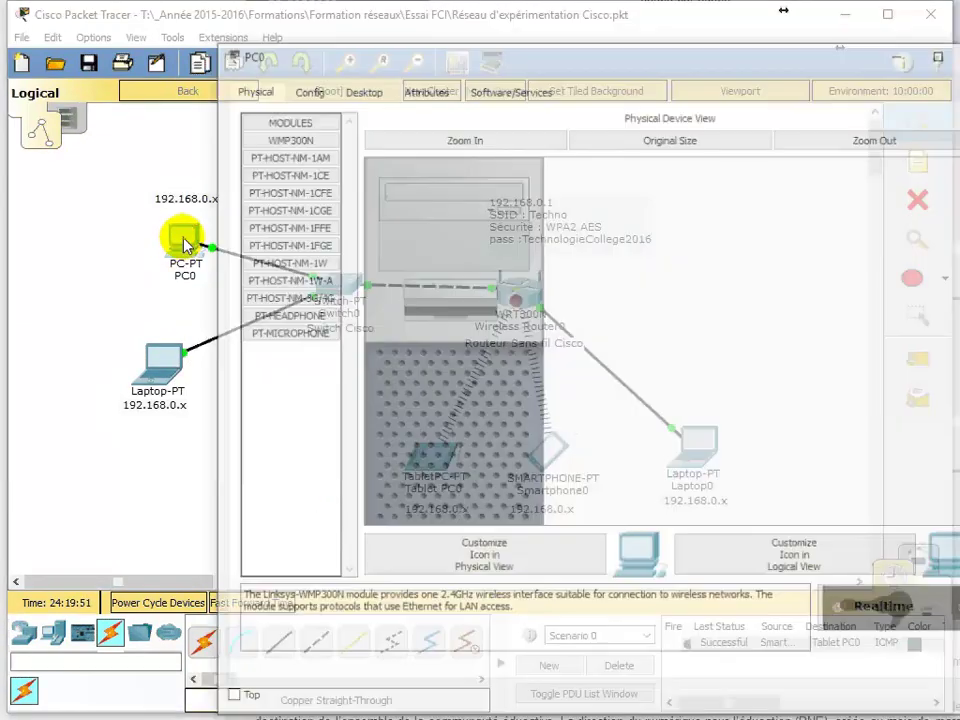
{"action": "left_click", "coordinate": [350, 87]}
{"action": "left_click", "coordinate": [312, 152]}
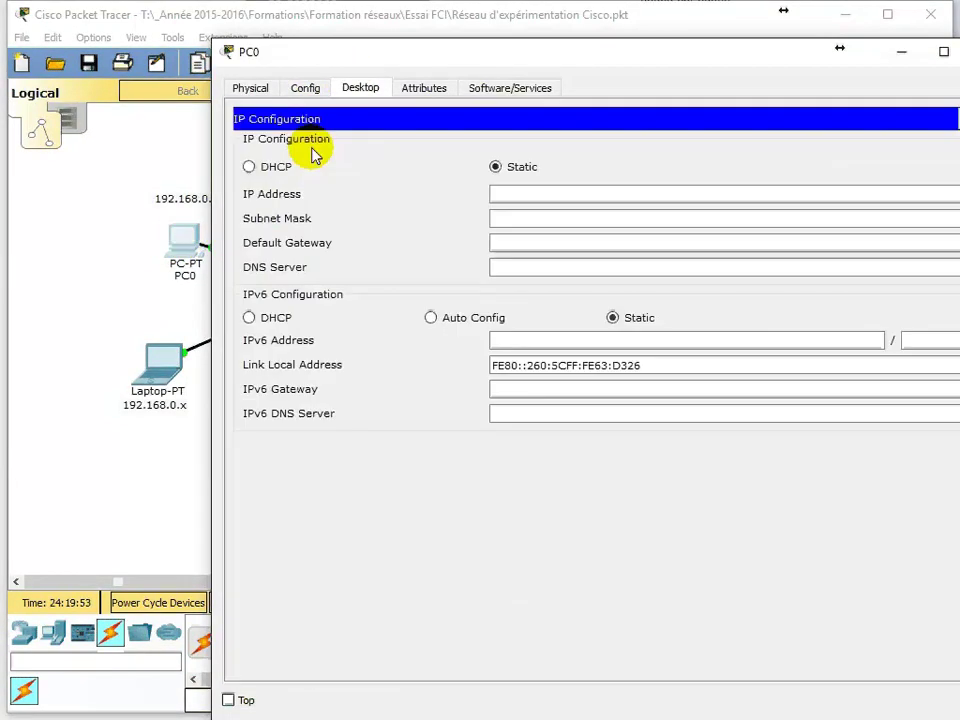
{"action": "left_click", "coordinate": [268, 172]}
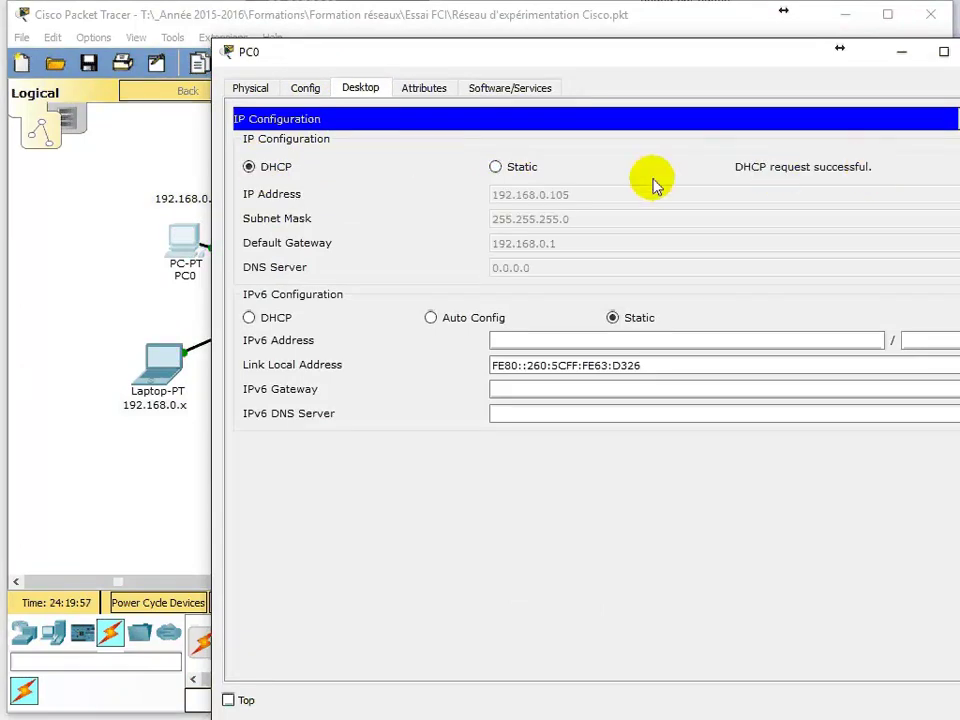
{"action": "left_click", "coordinate": [634, 242]}
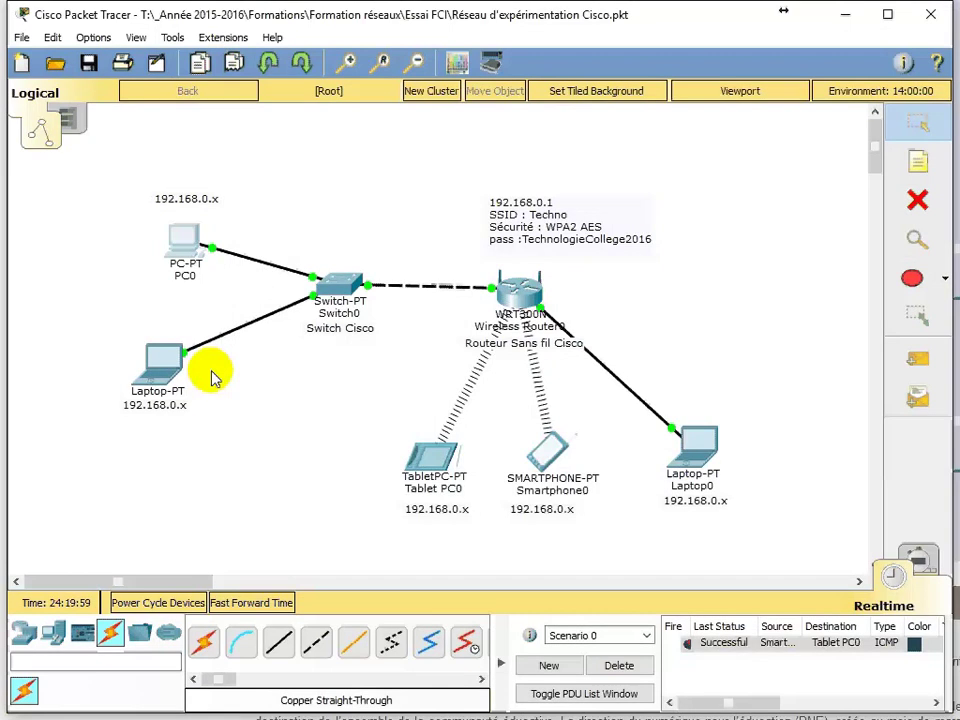
Set Laptop1's IPv4 configuration to DHCP and close its window
{"action": "left_click", "coordinate": [157, 372]}
{"action": "left_click", "coordinate": [356, 87]}
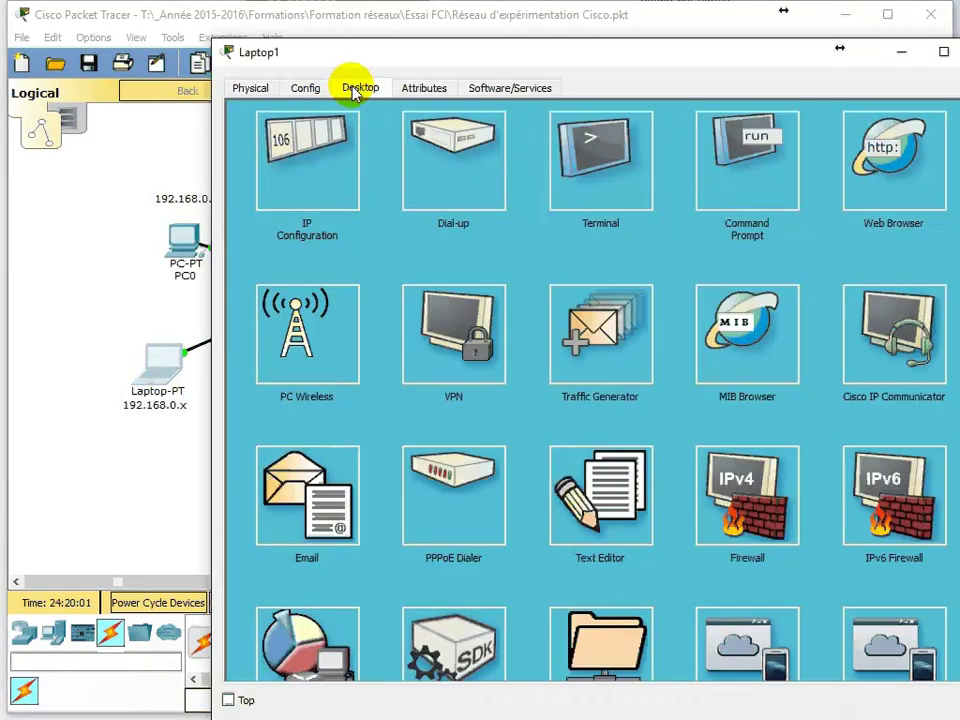
{"action": "left_click", "coordinate": [275, 147]}
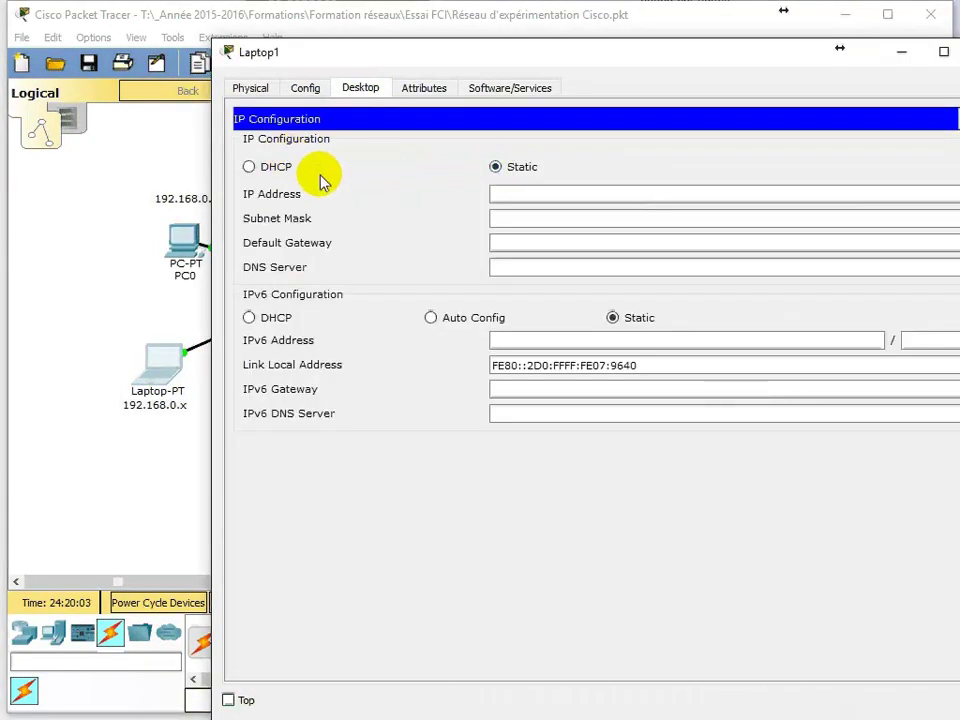
{"action": "left_click", "coordinate": [266, 172]}
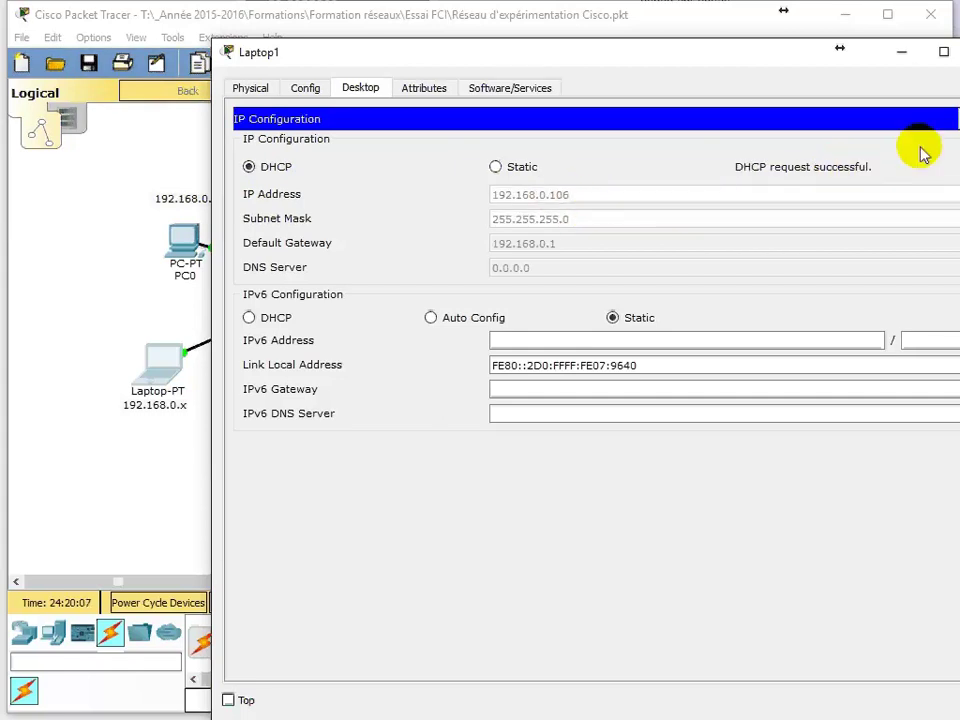
{"action": "left_click", "coordinate": [959, 52]}
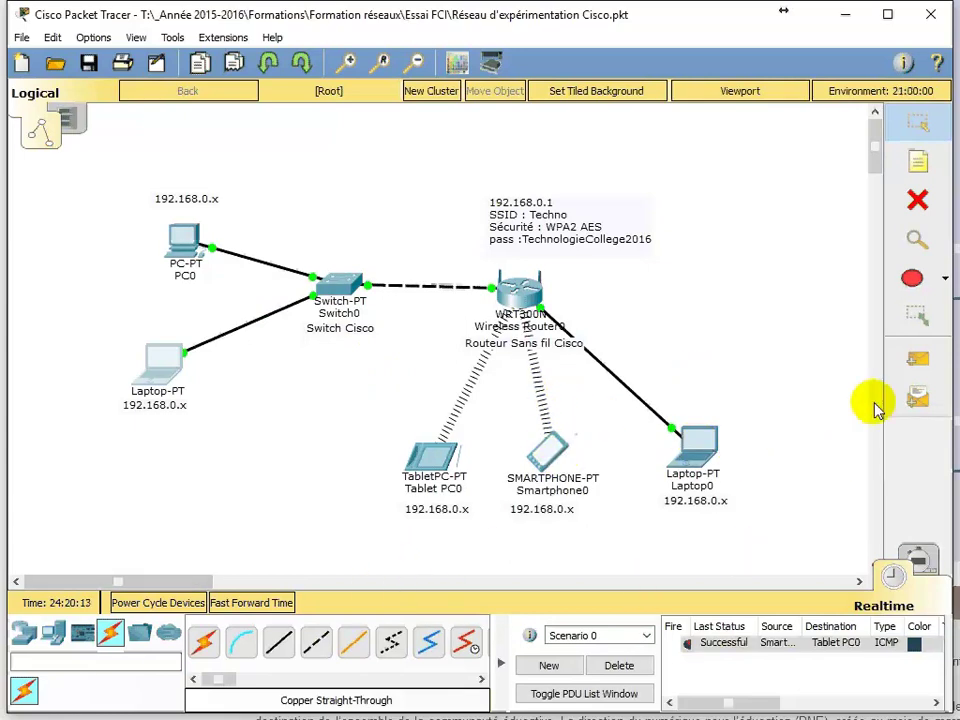
Send a simple test PDU from Laptop1 to PC0
{"action": "left_click", "coordinate": [920, 362]}
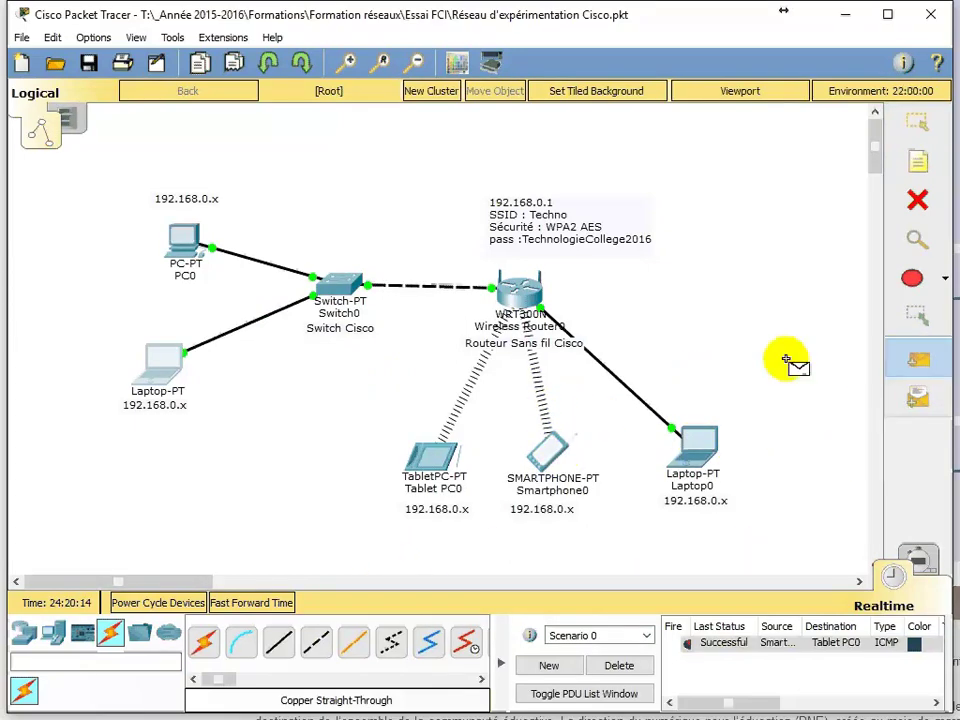
{"action": "left_click", "coordinate": [162, 374]}
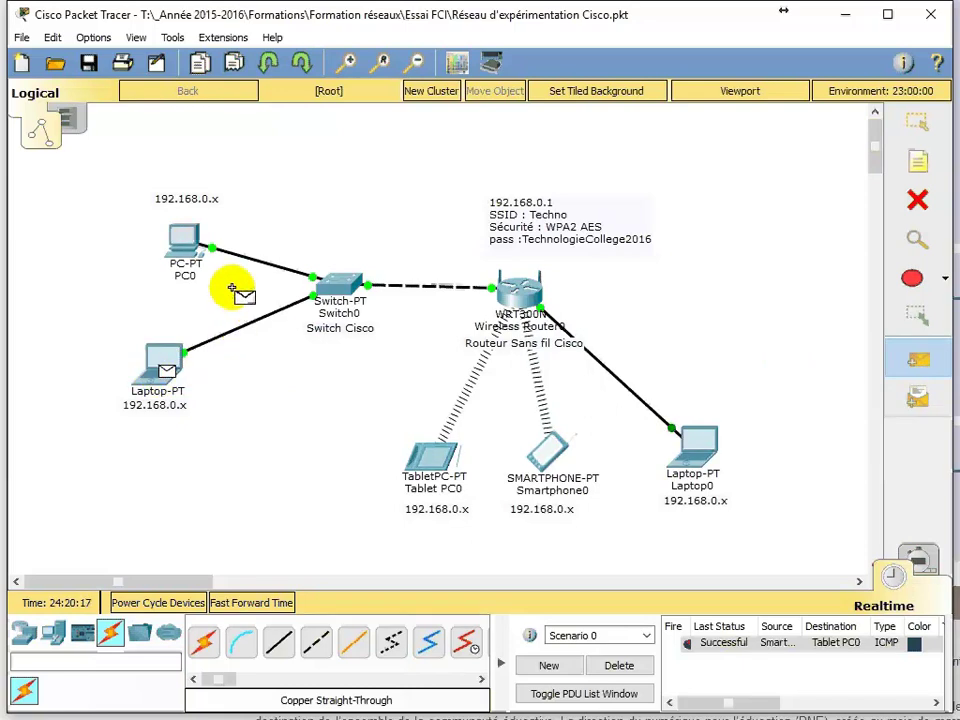
{"action": "left_click", "coordinate": [181, 235]}
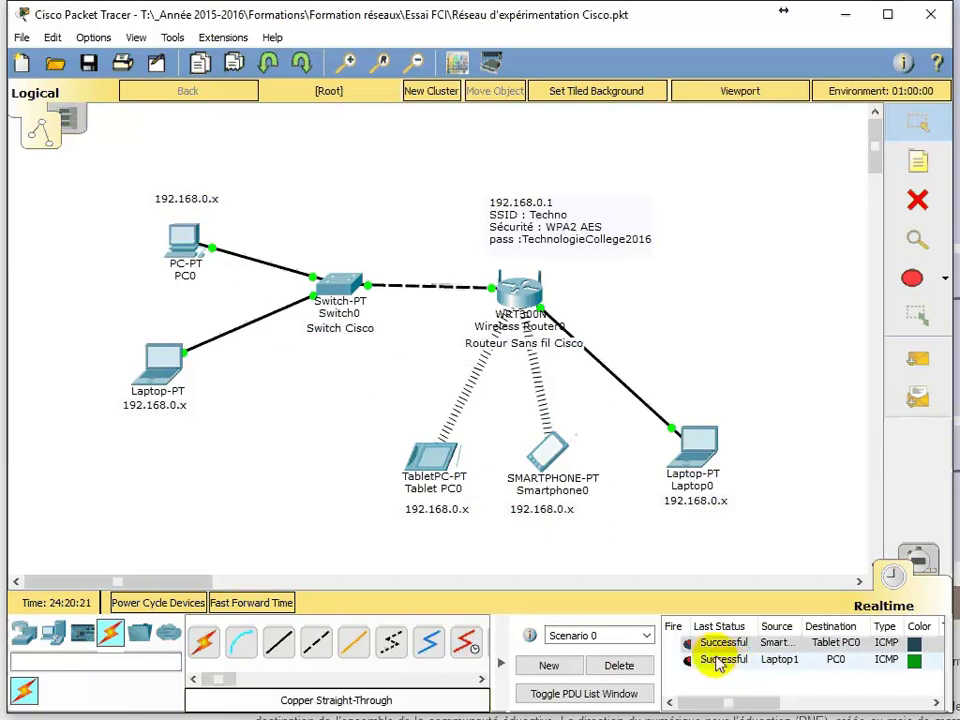
Delete the current scenario's PDU entries and send a simple test PDU from Laptop1 to Laptop0
{"action": "left_click", "coordinate": [619, 665]}
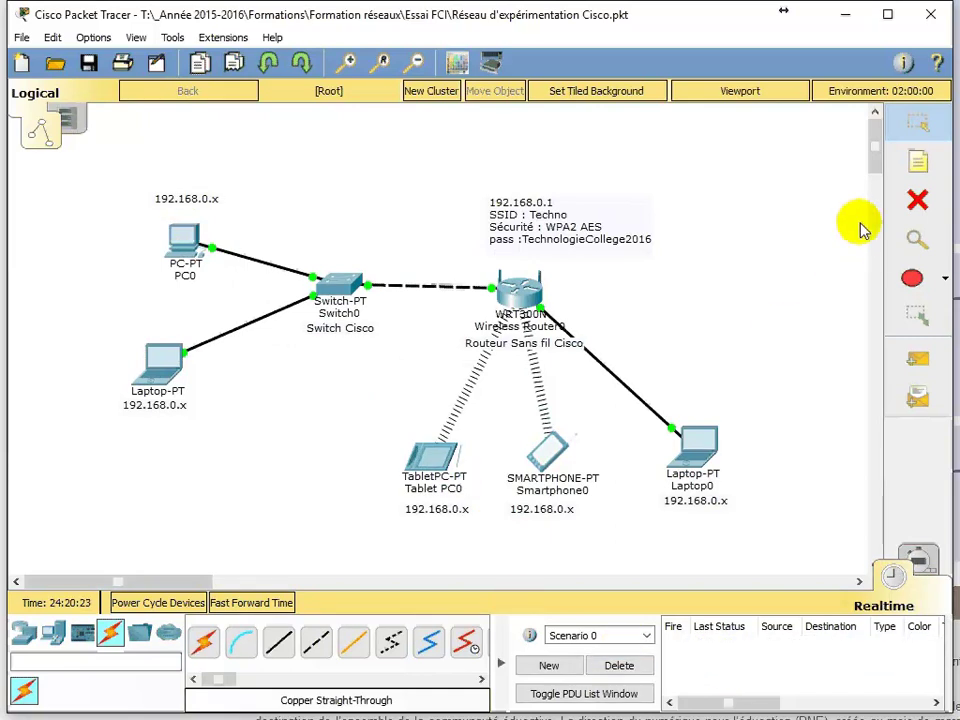
{"action": "left_click", "coordinate": [918, 358]}
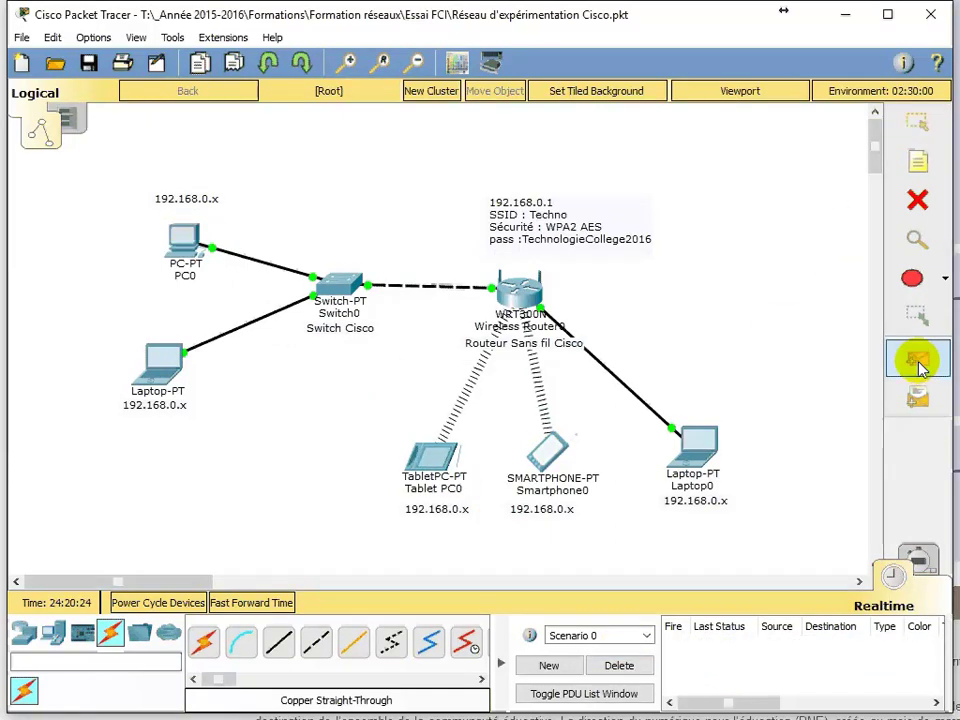
{"action": "left_click", "coordinate": [156, 373]}
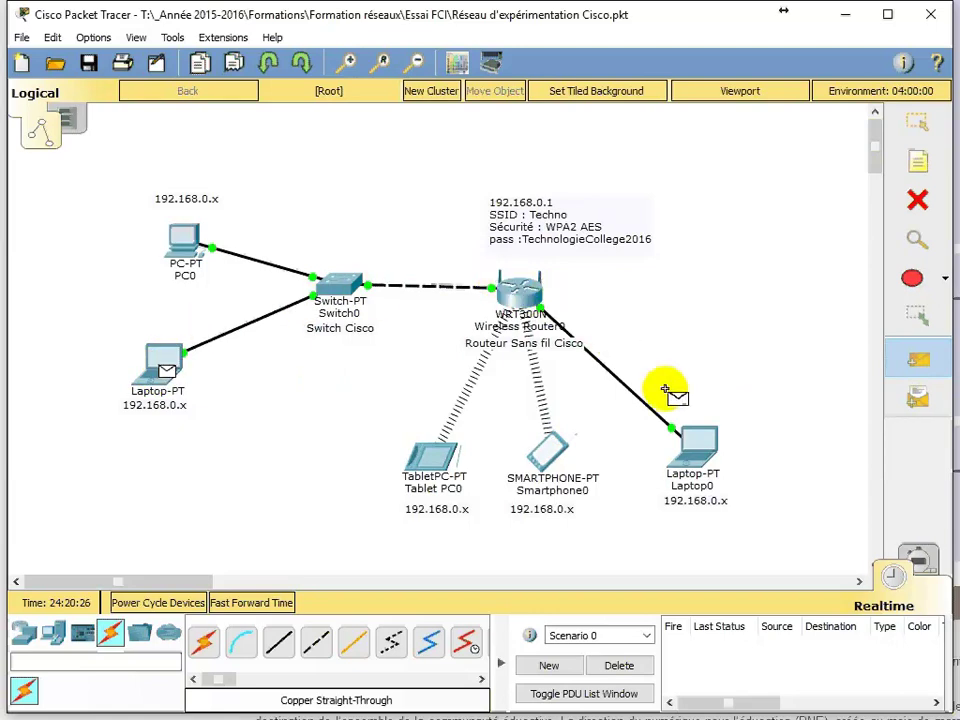
{"action": "left_click", "coordinate": [705, 455]}
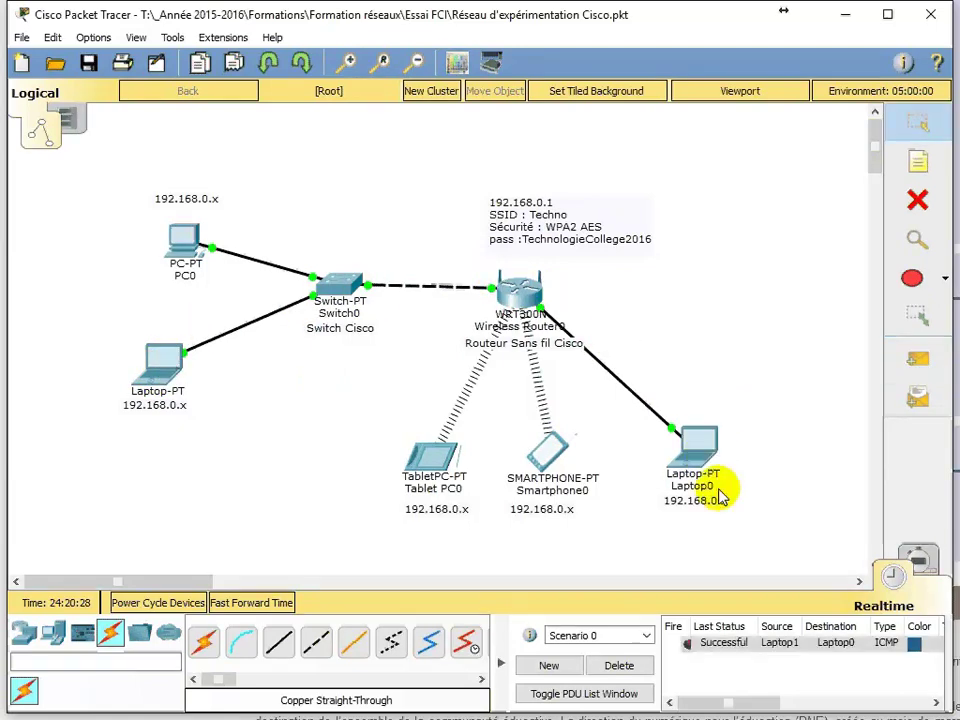
Send a simple test PDU from Tablet PC0 to Laptop1
{"action": "left_click", "coordinate": [936, 360]}
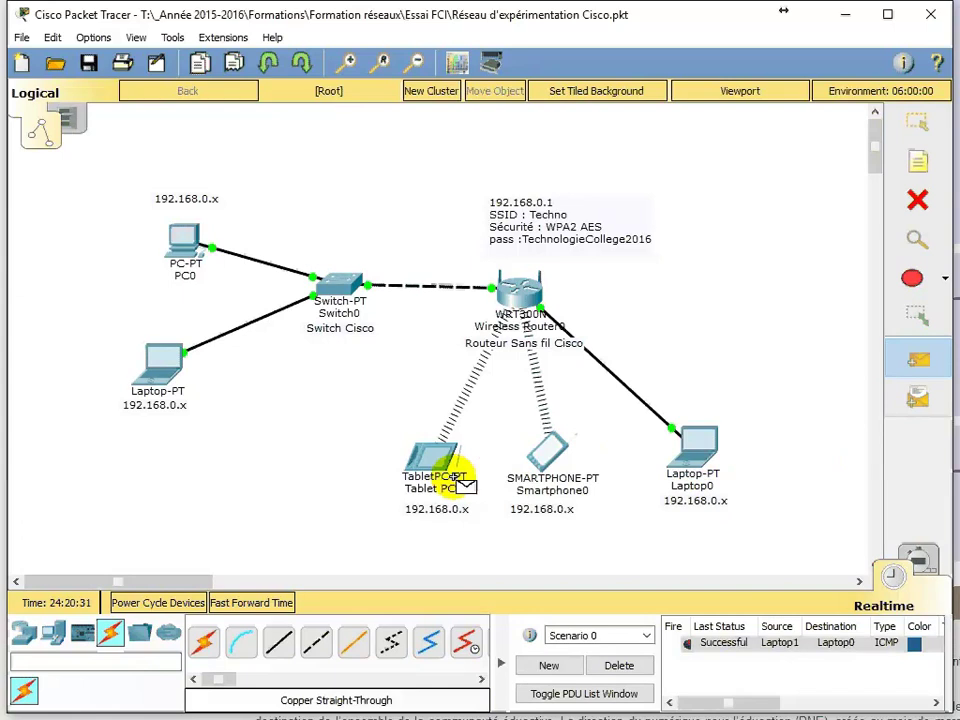
{"action": "left_click", "coordinate": [437, 449]}
{"action": "left_click", "coordinate": [163, 370]}
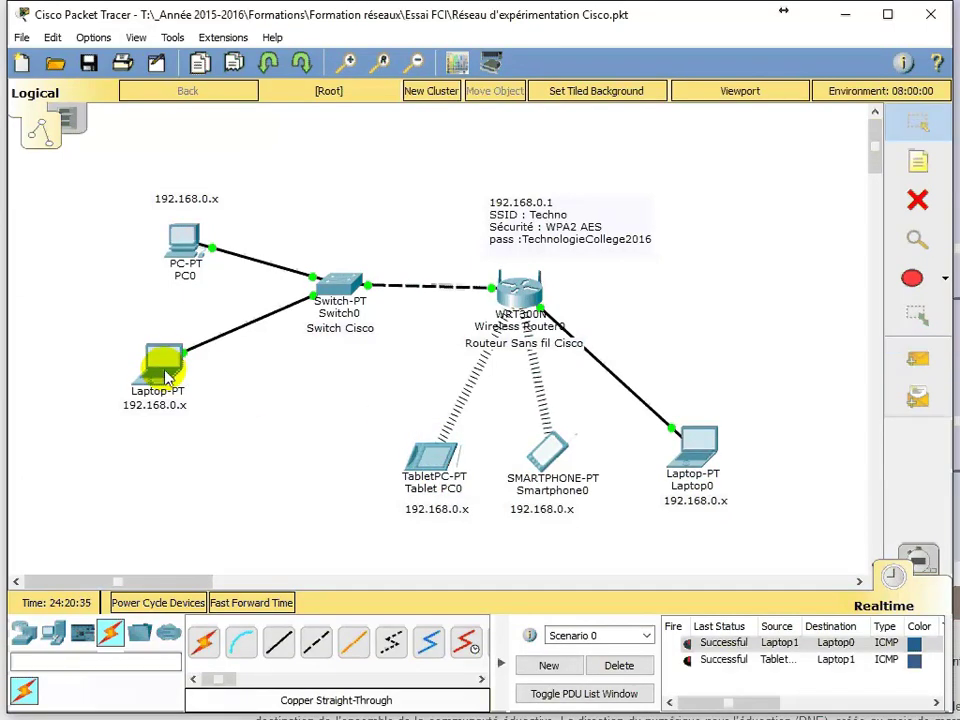
{"action": "left_click", "coordinate": [930, 398]}
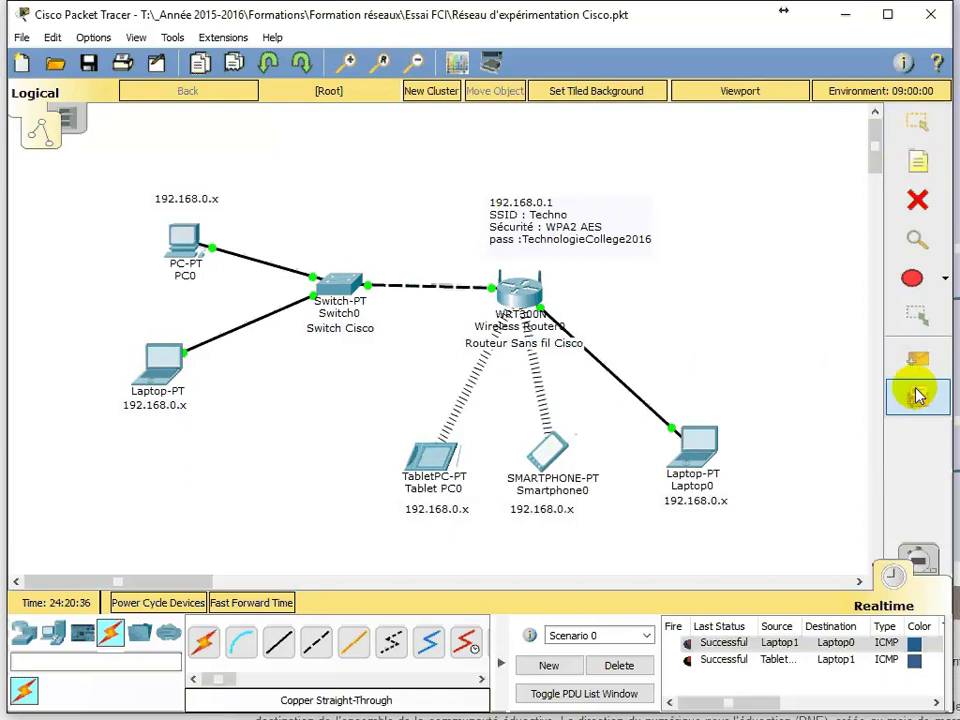
{"action": "left_click", "coordinate": [183, 240]}
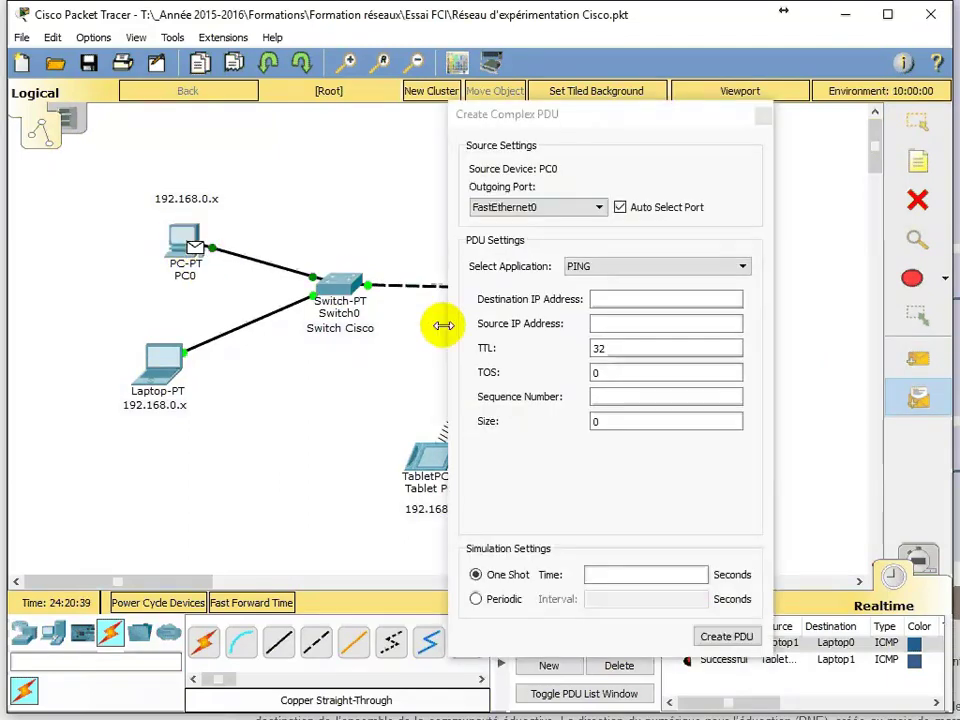
{"action": "left_click", "coordinate": [763, 116]}
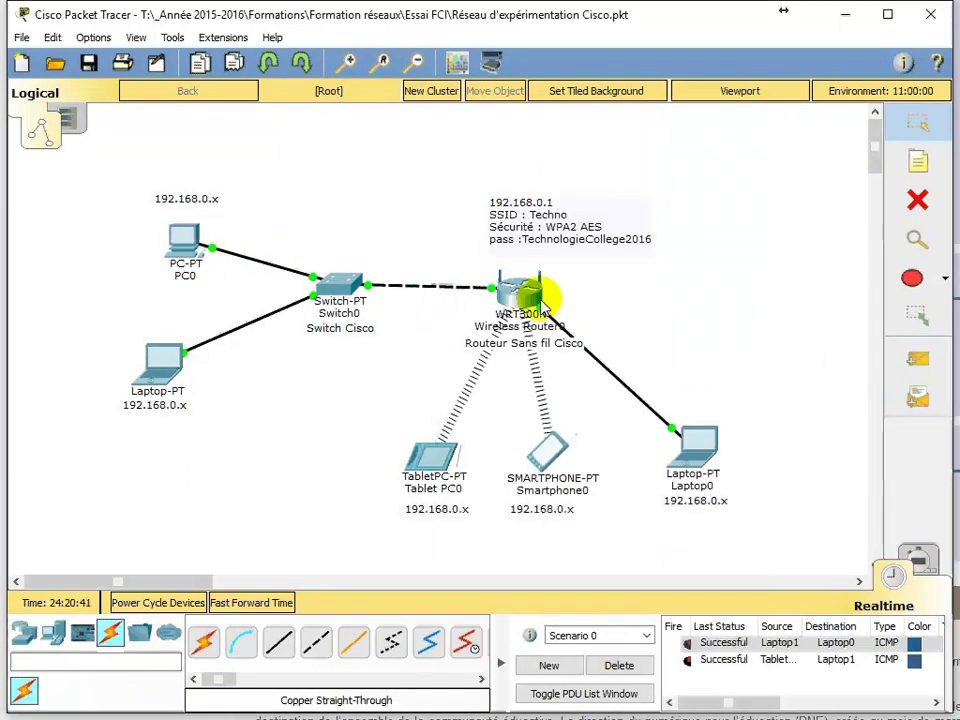
Send a simple test PDU from PC0 to Smartphone0
{"action": "left_click", "coordinate": [918, 358]}
{"action": "left_click", "coordinate": [186, 237]}
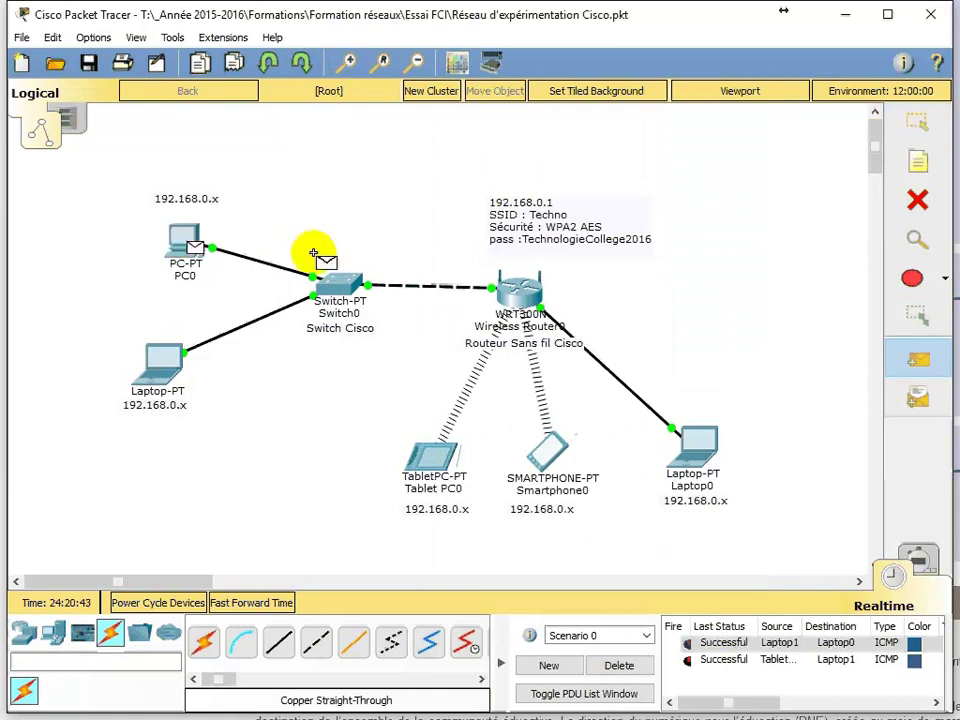
{"action": "left_click", "coordinate": [552, 450]}
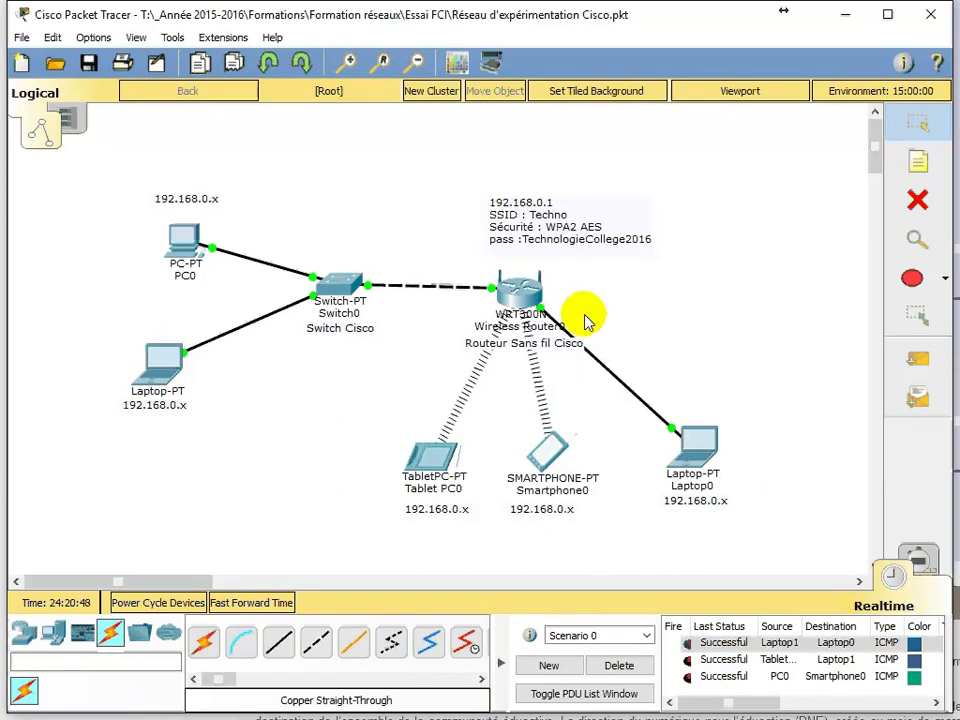
Add an MCU board below Laptop1 and an SBC board beside it, in front of Tablet PC0
{"action": "left_click", "coordinate": [80, 636]}
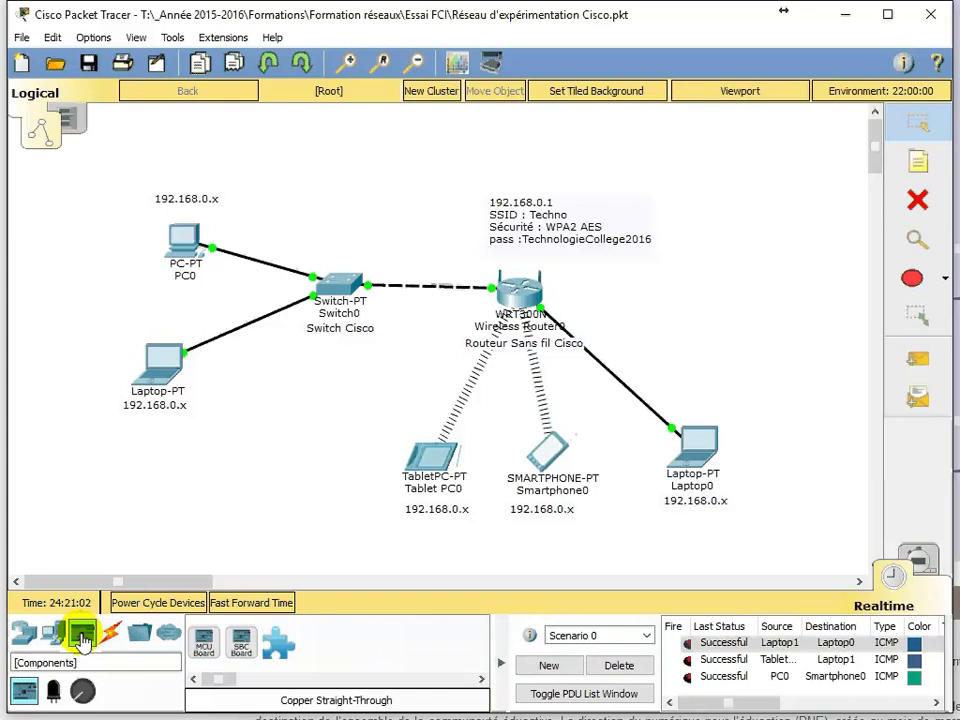
{"action": "left_click", "coordinate": [206, 650]}
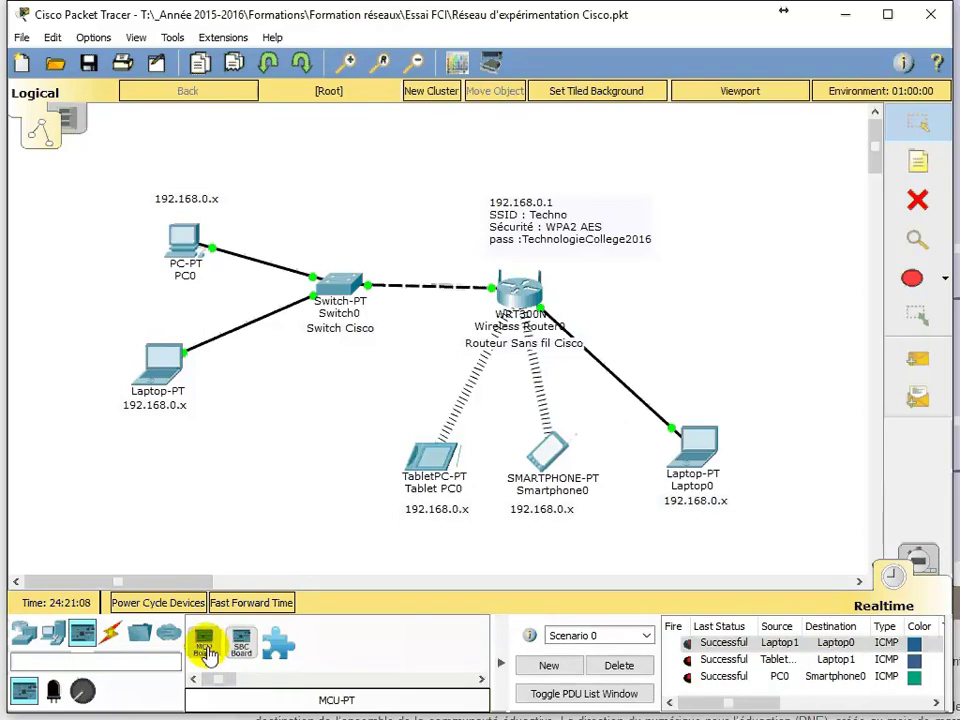
{"action": "left_click_drag", "start_coordinate": [204, 652], "coordinate": [195, 476]}
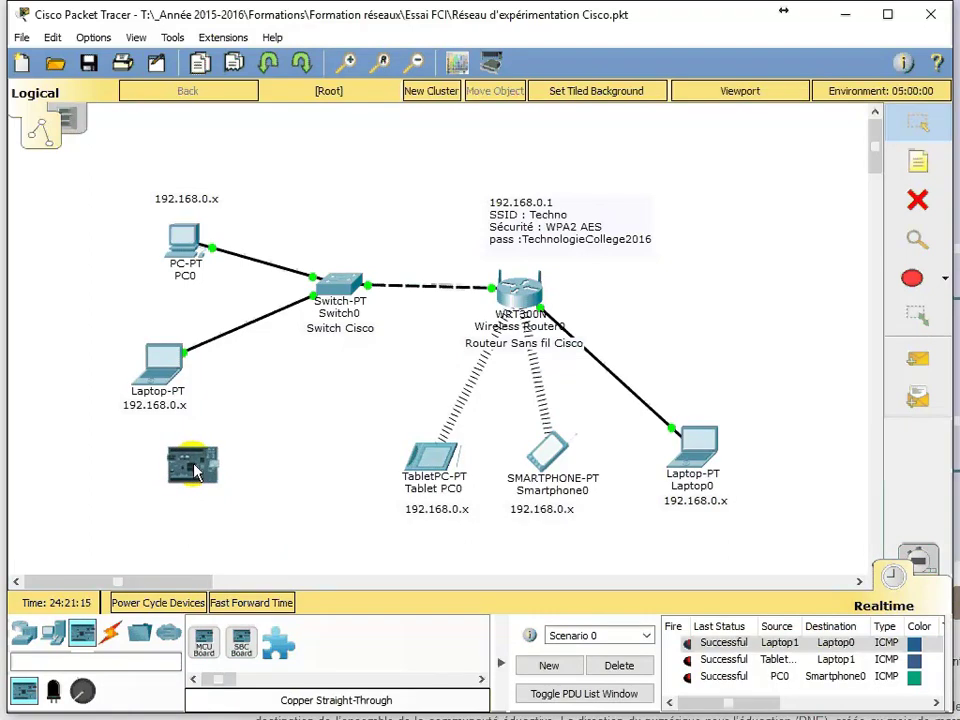
{"action": "left_click_drag", "start_coordinate": [197, 472], "coordinate": [196, 473]}
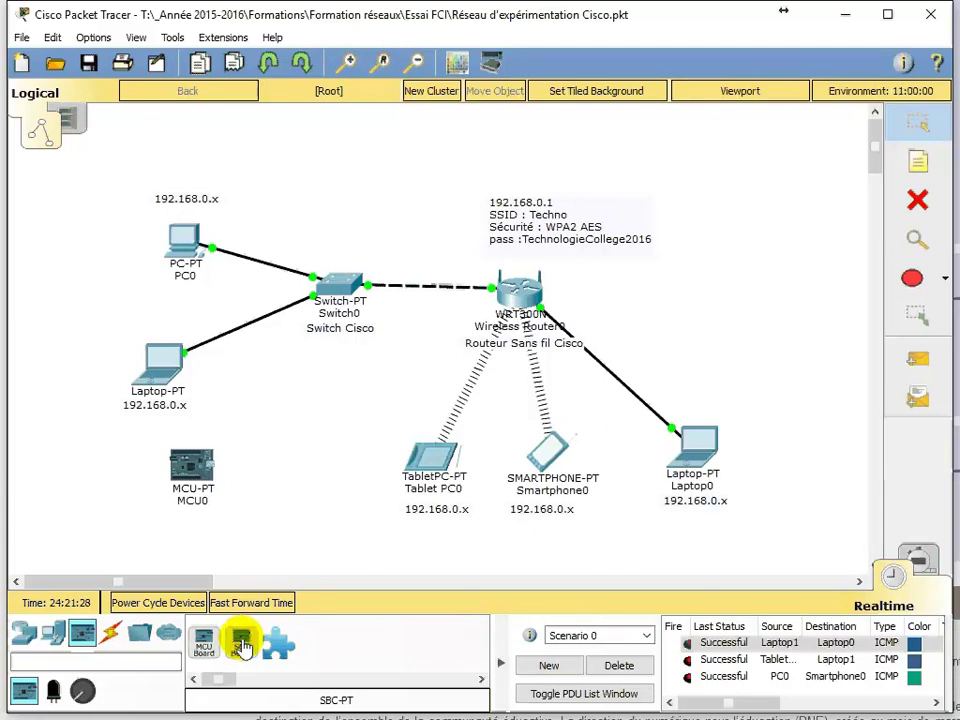
{"action": "left_click_drag", "start_coordinate": [243, 645], "coordinate": [307, 476]}
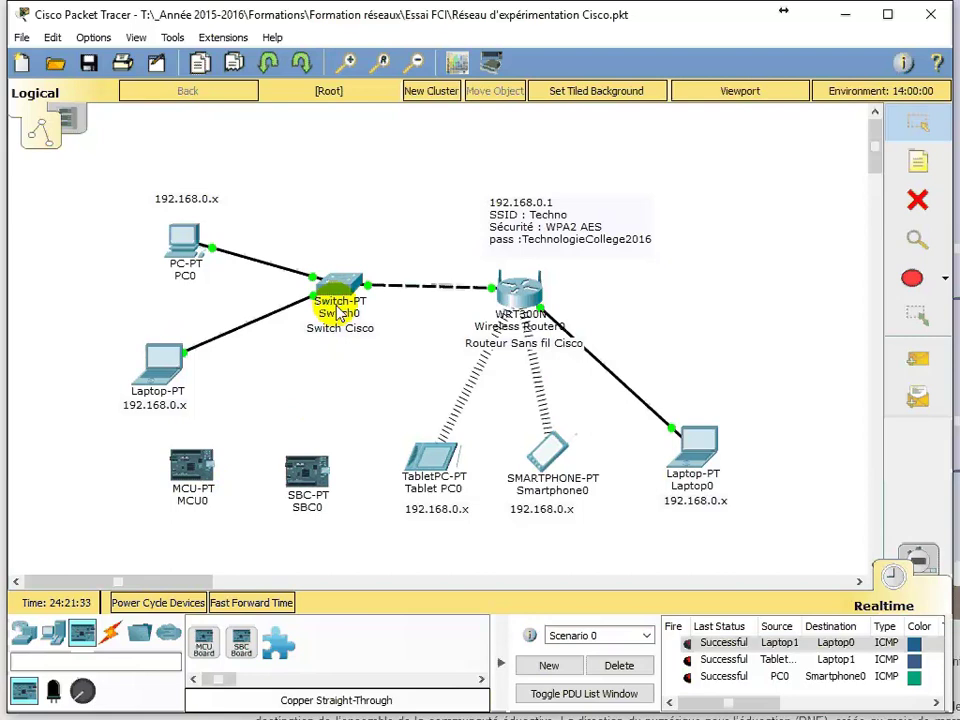
Power off MCU0, install the PT-IOE-NM-1CE Ethernet module in its module slot and power the board back on
{"action": "left_click", "coordinate": [193, 474]}
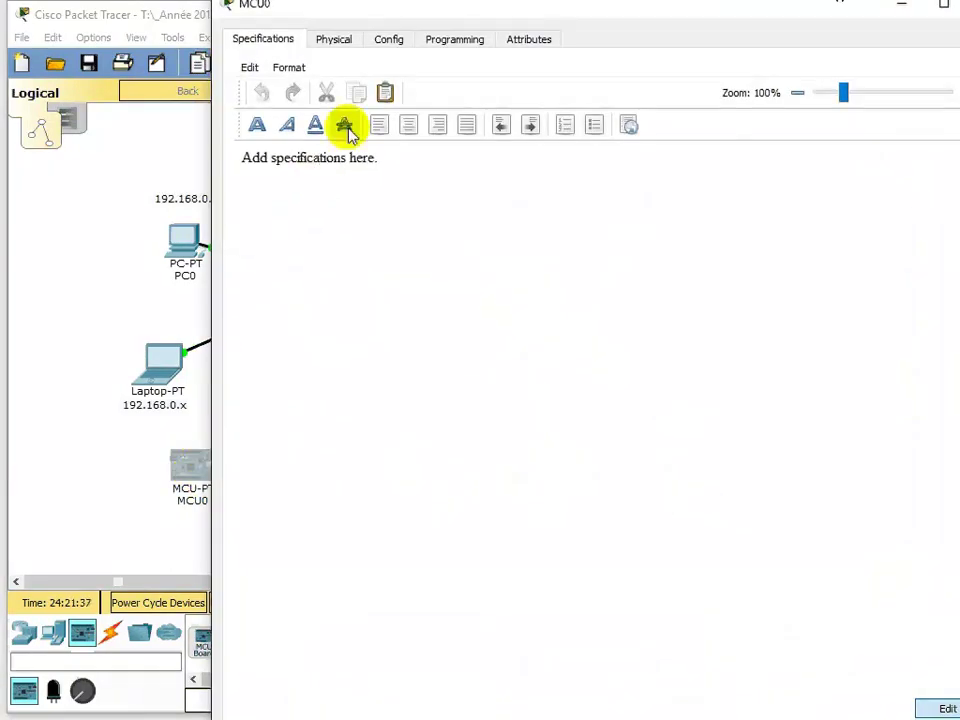
{"action": "left_click_drag", "start_coordinate": [414, 10], "coordinate": [300, 96]}
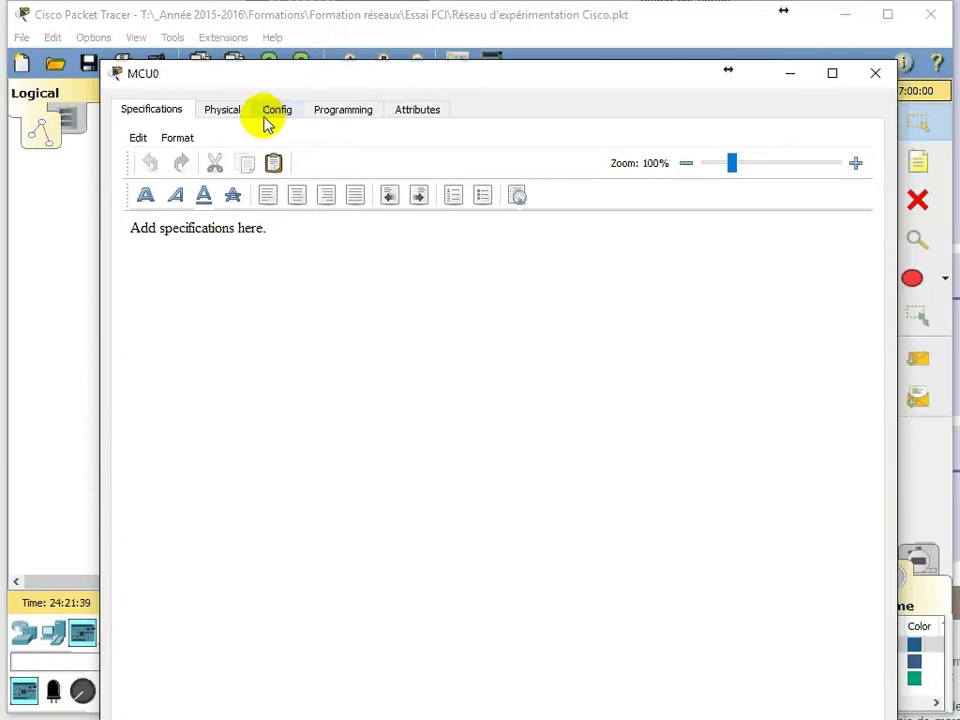
{"action": "left_click", "coordinate": [294, 118]}
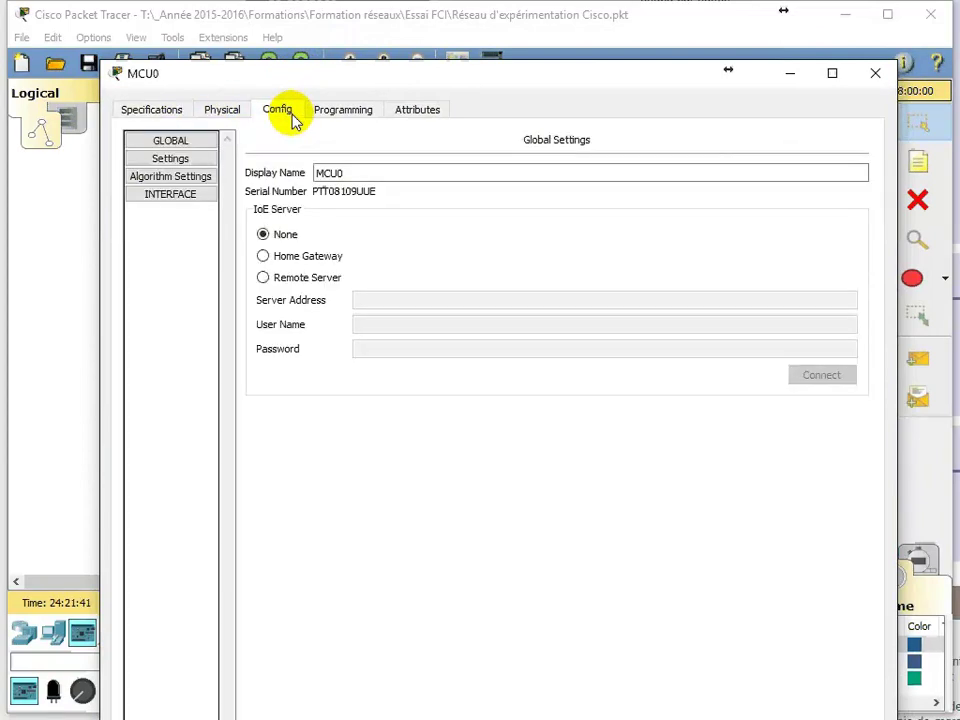
{"action": "left_click", "coordinate": [222, 112]}
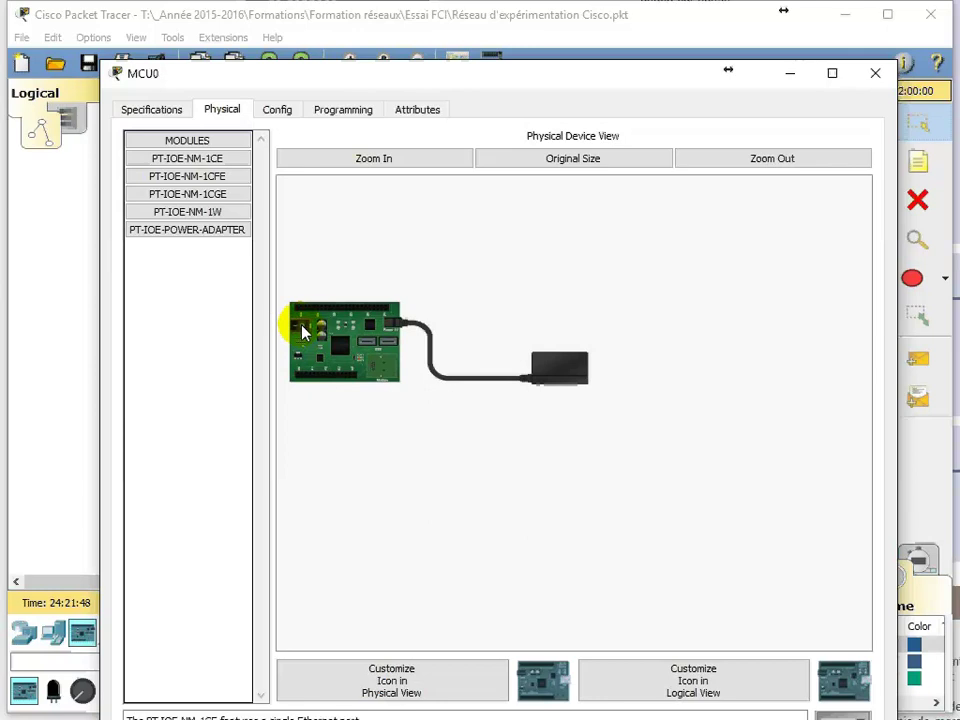
{"action": "left_click", "coordinate": [412, 161]}
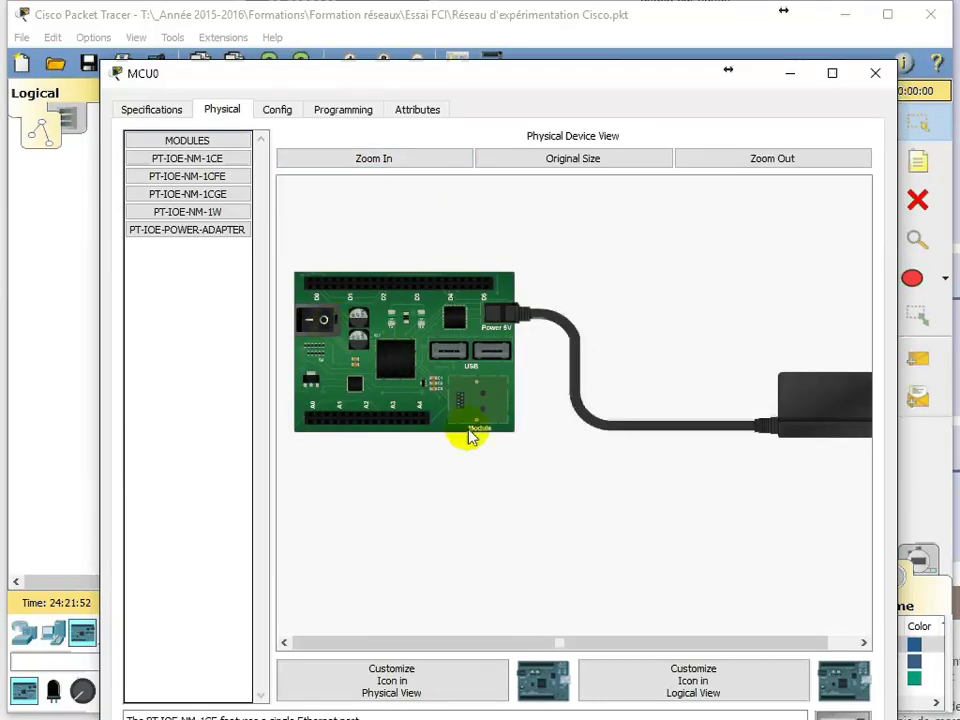
{"action": "left_click_drag", "start_coordinate": [843, 716], "coordinate": [467, 411]}
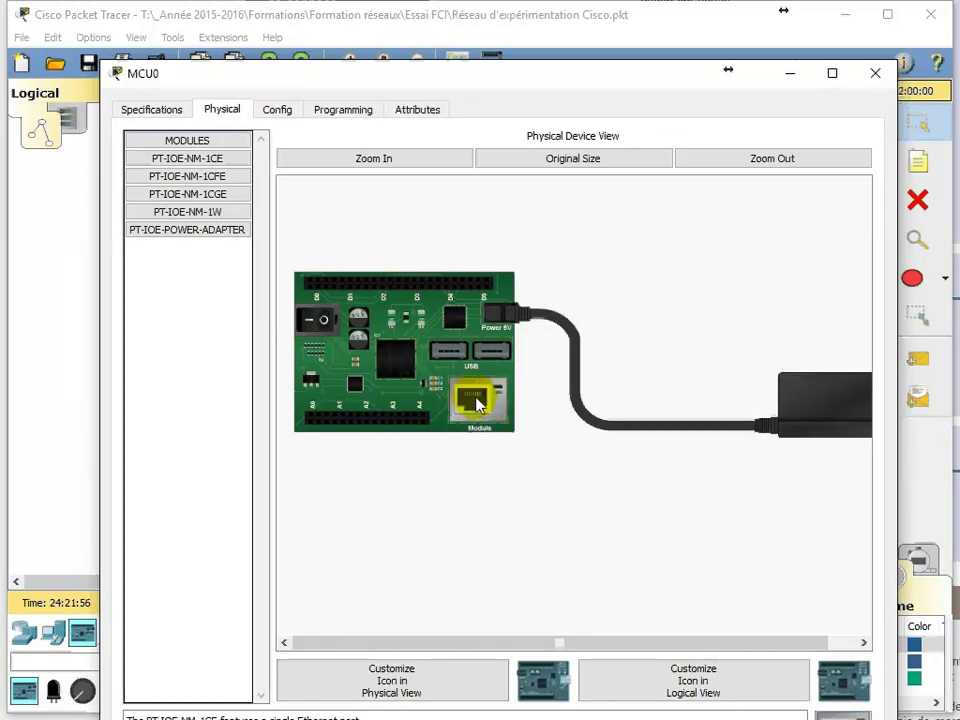
{"action": "left_click", "coordinate": [279, 113]}
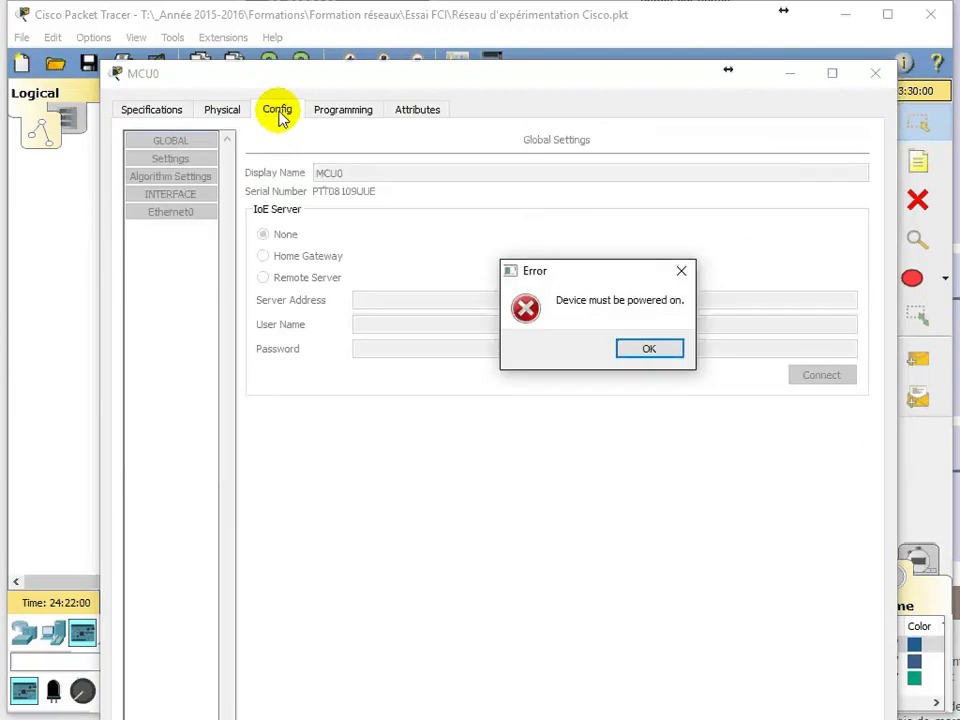
{"action": "left_click", "coordinate": [649, 349]}
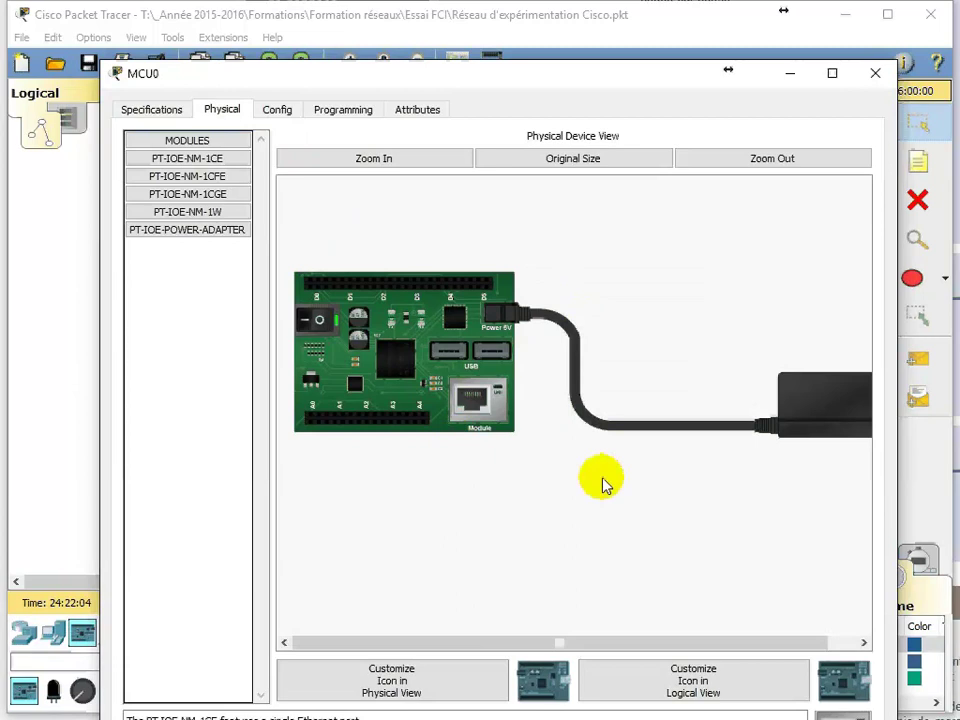
Set the IP configuration of MCU0's Ethernet0 interface to DHCP and close its window
{"action": "left_click", "coordinate": [276, 110]}
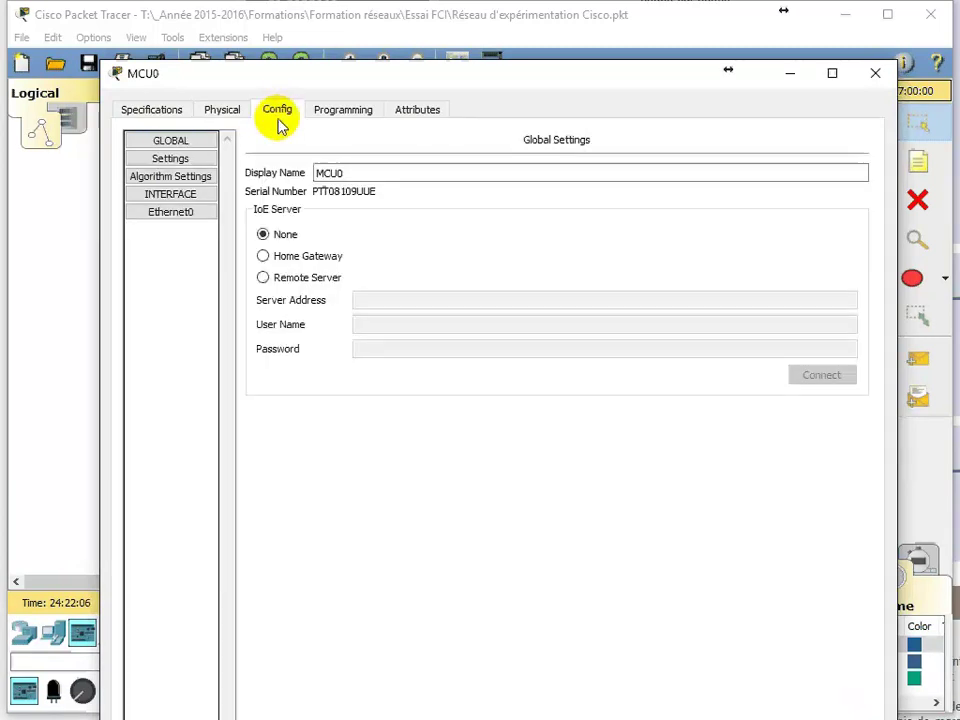
{"action": "left_click", "coordinate": [180, 216]}
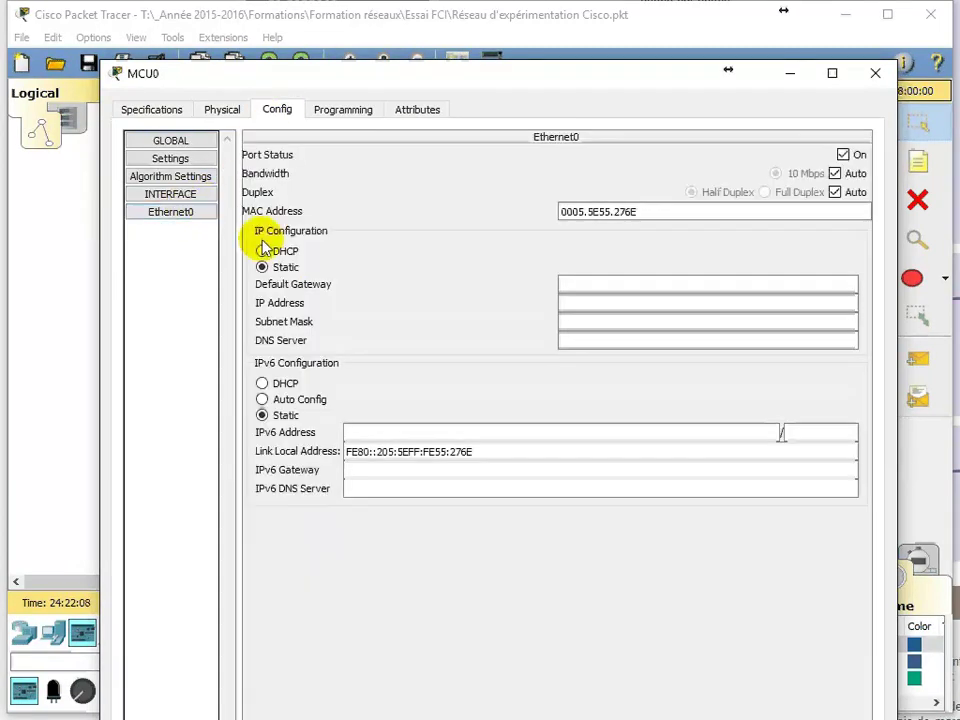
{"action": "left_click", "coordinate": [276, 252]}
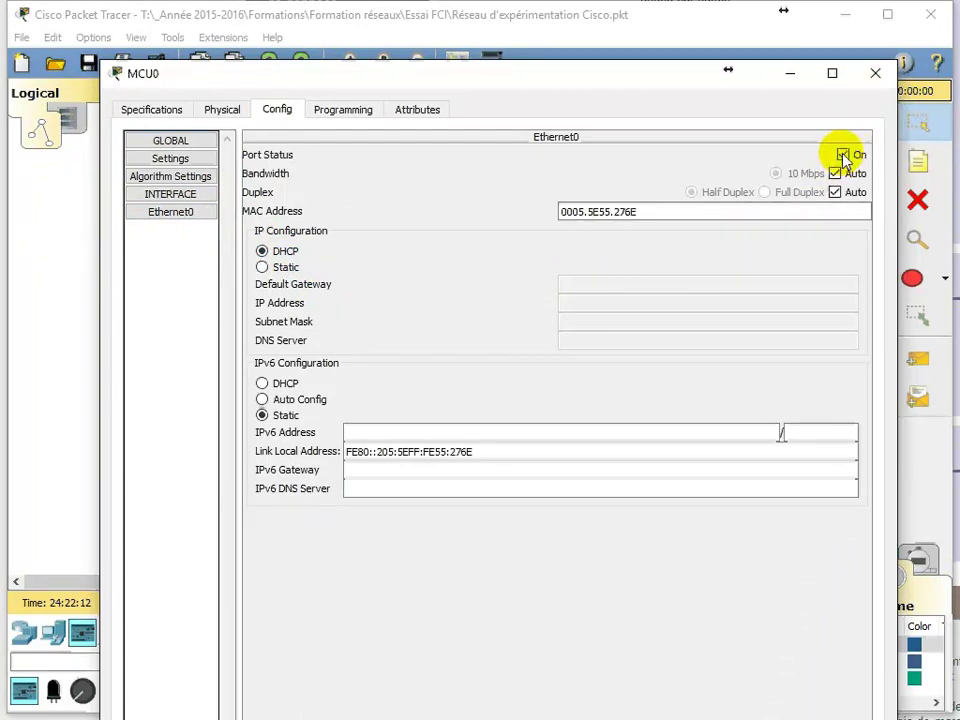
{"action": "left_click", "coordinate": [875, 73]}
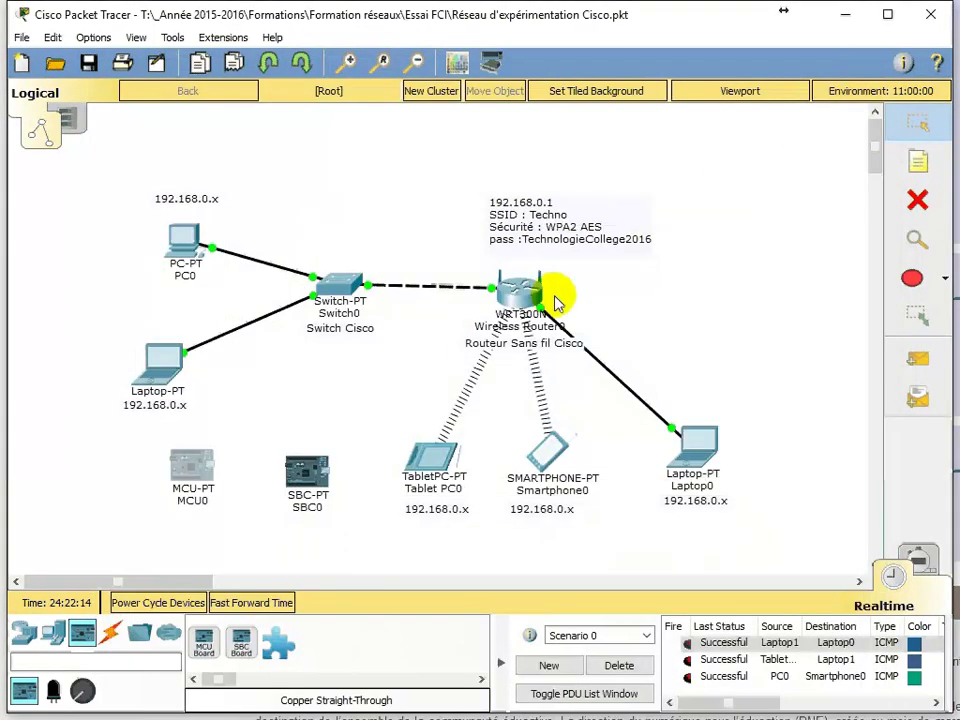
Connect MCU0's Ethernet0 port to a free FastEthernet port on Switch0 with a copper straight-through cable and fast-forward the simulation time
{"action": "left_click", "coordinate": [110, 633]}
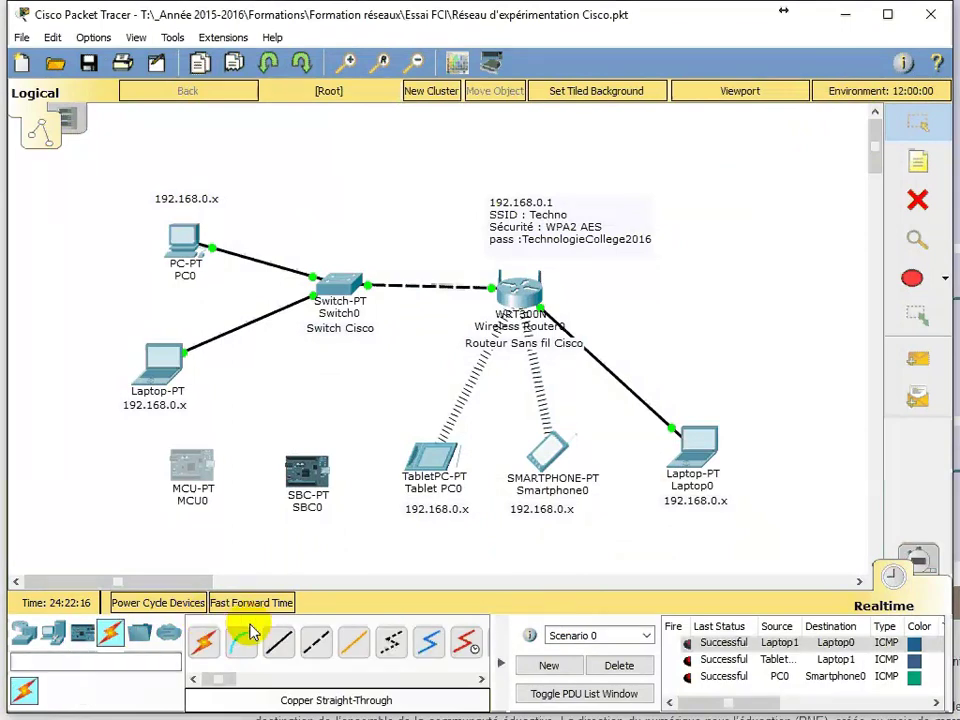
{"action": "left_click", "coordinate": [293, 650]}
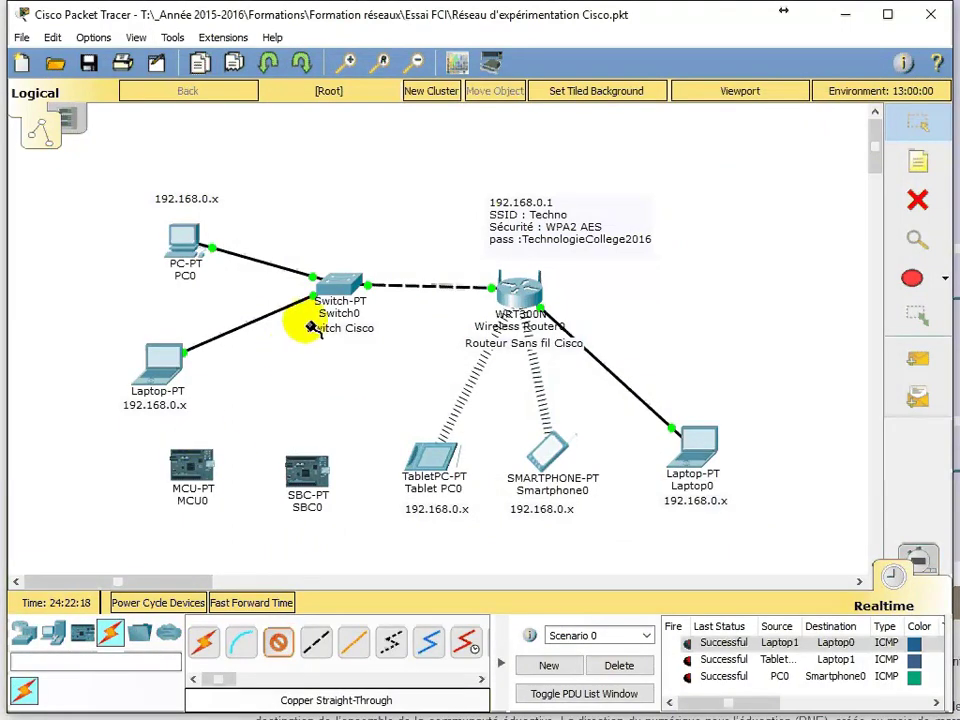
{"action": "left_click", "coordinate": [212, 457]}
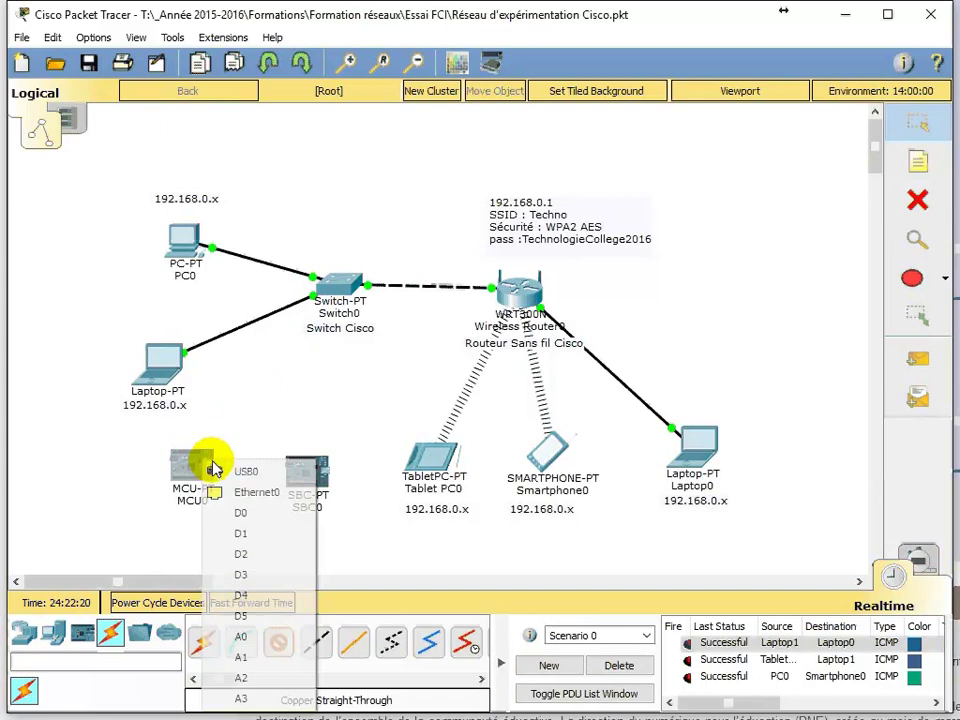
{"action": "left_click", "coordinate": [225, 491]}
{"action": "left_click", "coordinate": [345, 286]}
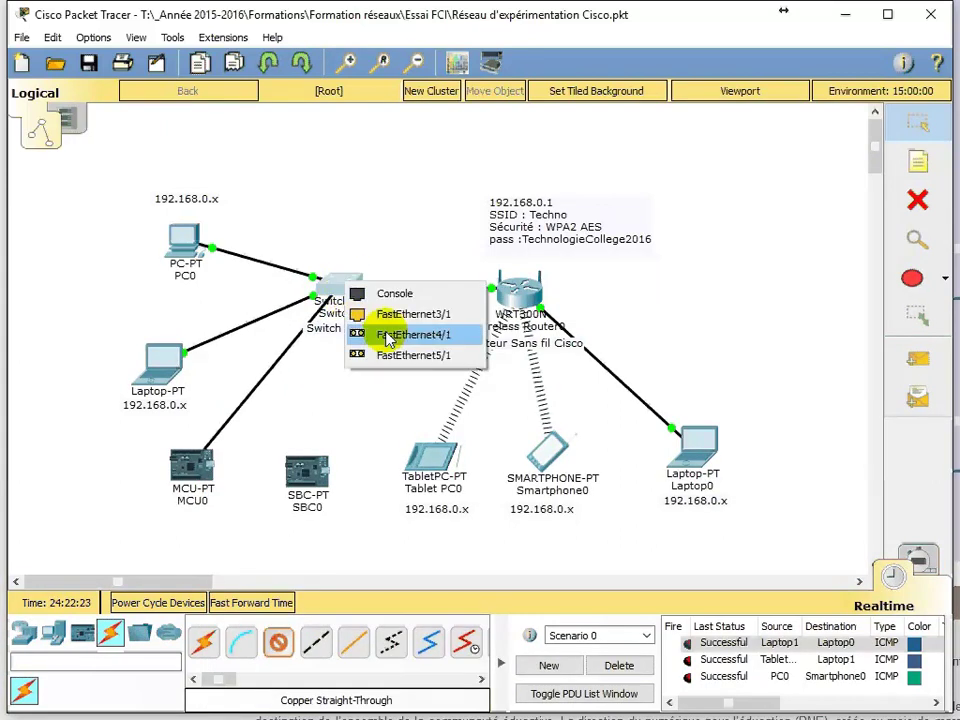
{"action": "left_click", "coordinate": [386, 332]}
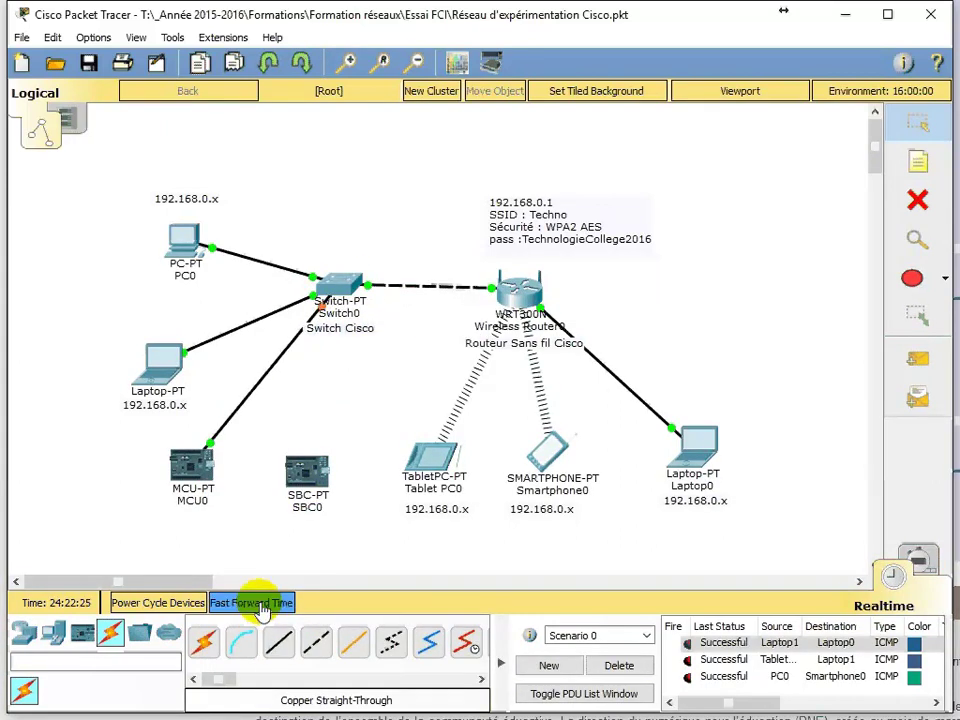
{"action": "left_click", "coordinate": [255, 602]}
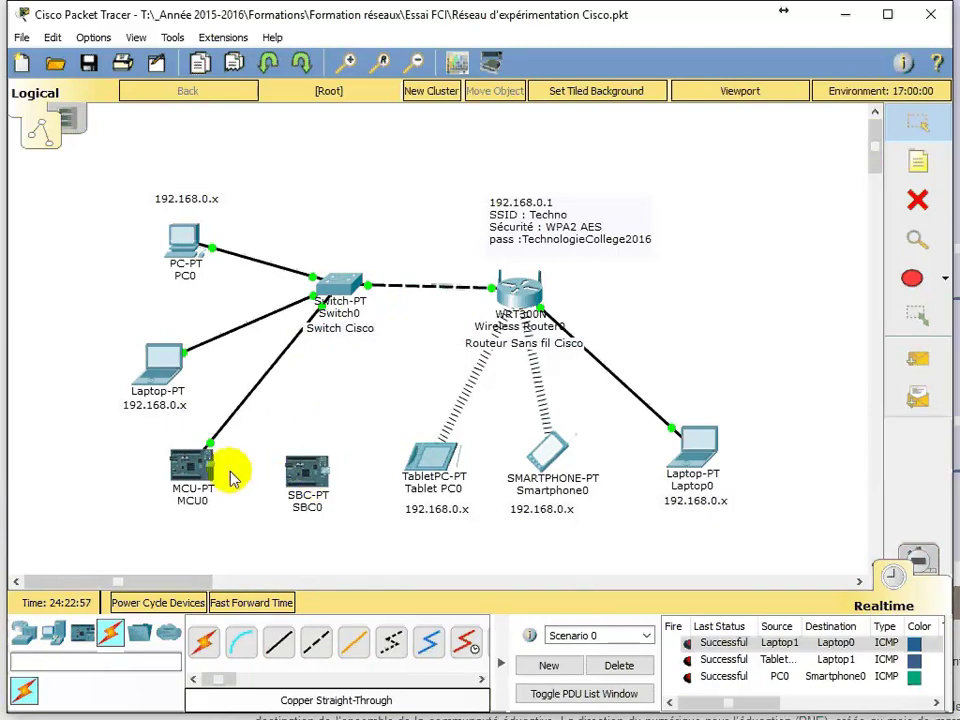
Renew the DHCP lease on MCU0's Ethernet0 interface by switching to static and back to DHCP, and close its window
{"action": "mouse_move", "coordinate": [194, 476]}
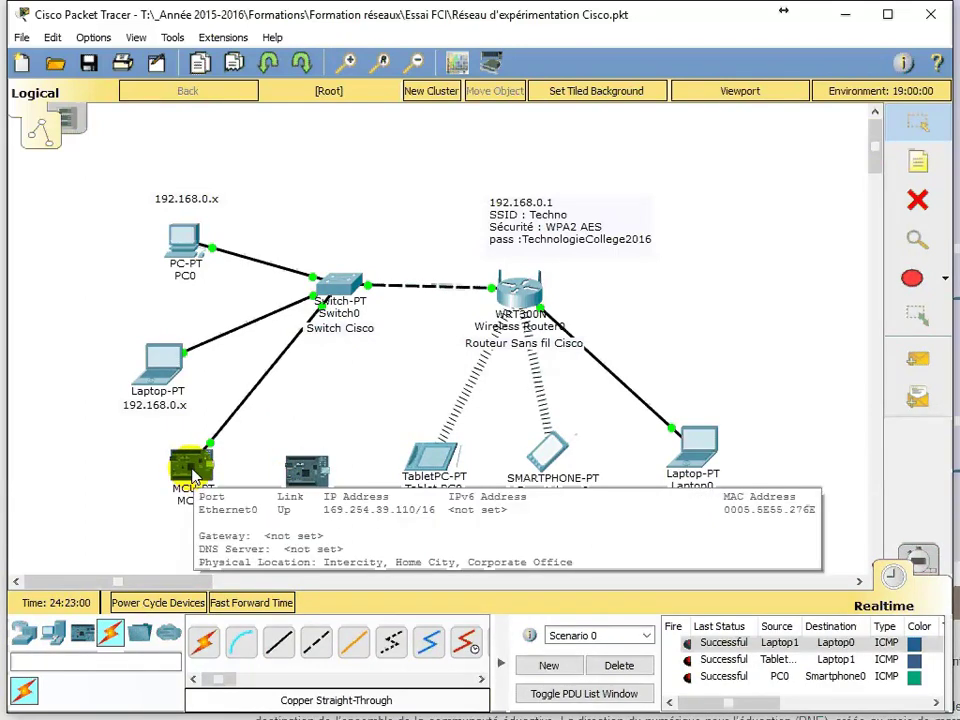
{"action": "left_click", "coordinate": [194, 476]}
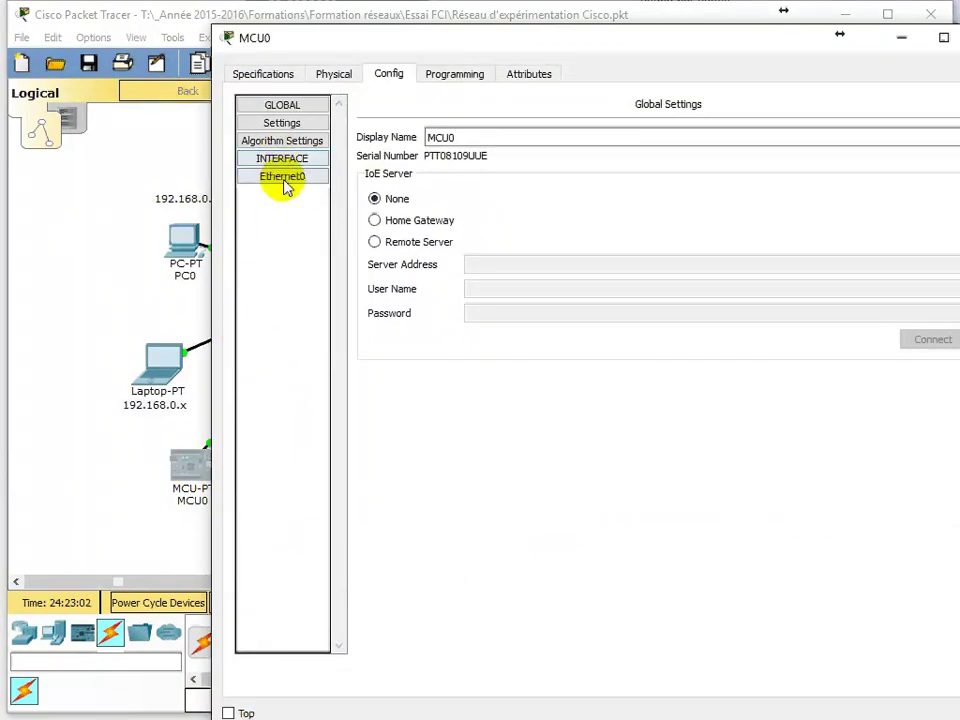
{"action": "left_click", "coordinate": [284, 178]}
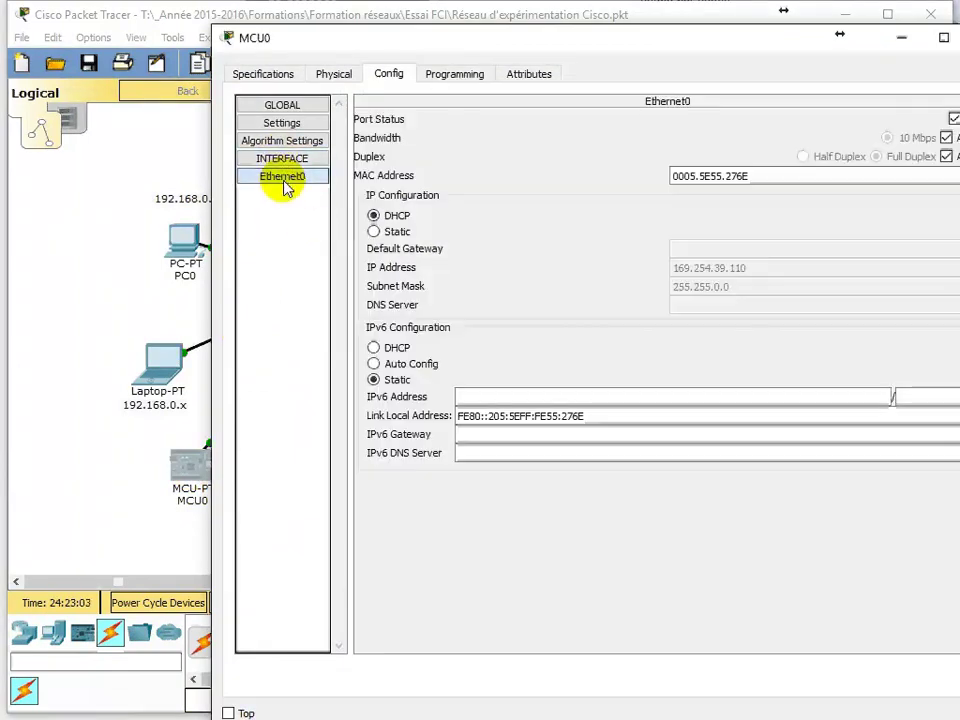
{"action": "left_click", "coordinate": [389, 235]}
{"action": "left_click", "coordinate": [388, 217]}
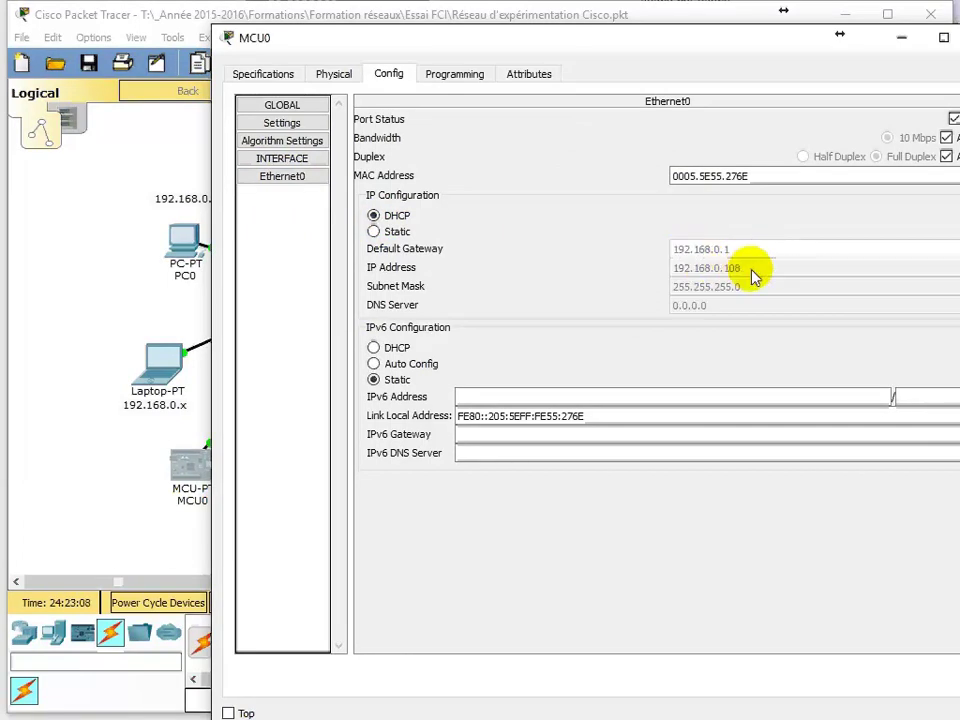
{"action": "left_click", "coordinate": [959, 38]}
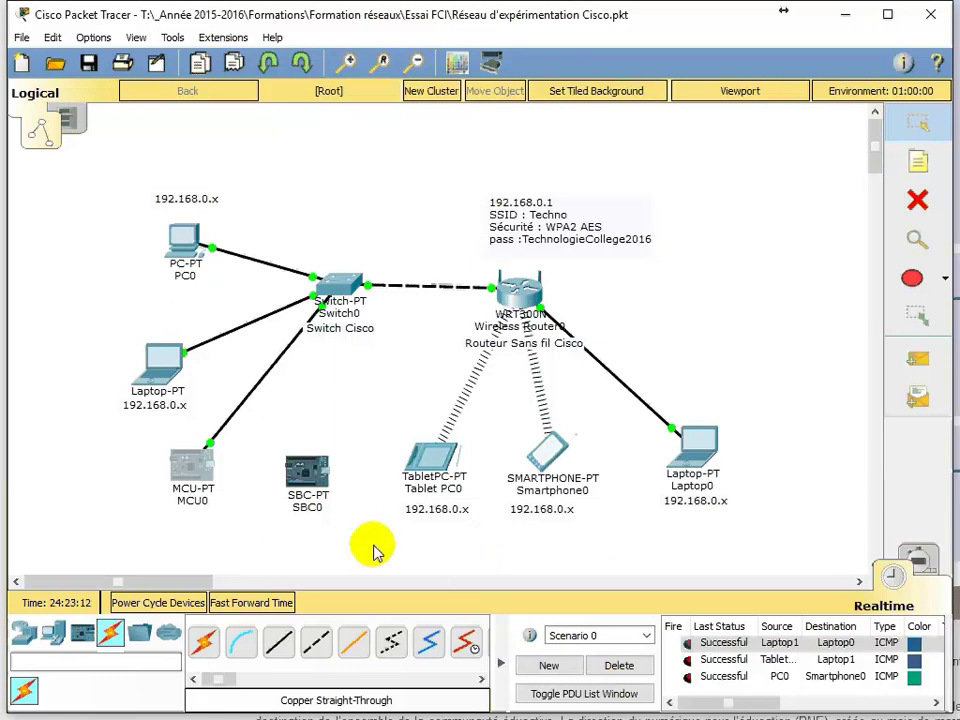
Power off SBC0, install the PT-IOE-NM-1CE Ethernet module in its module slot, power it back on and close its window
{"action": "left_click", "coordinate": [310, 475]}
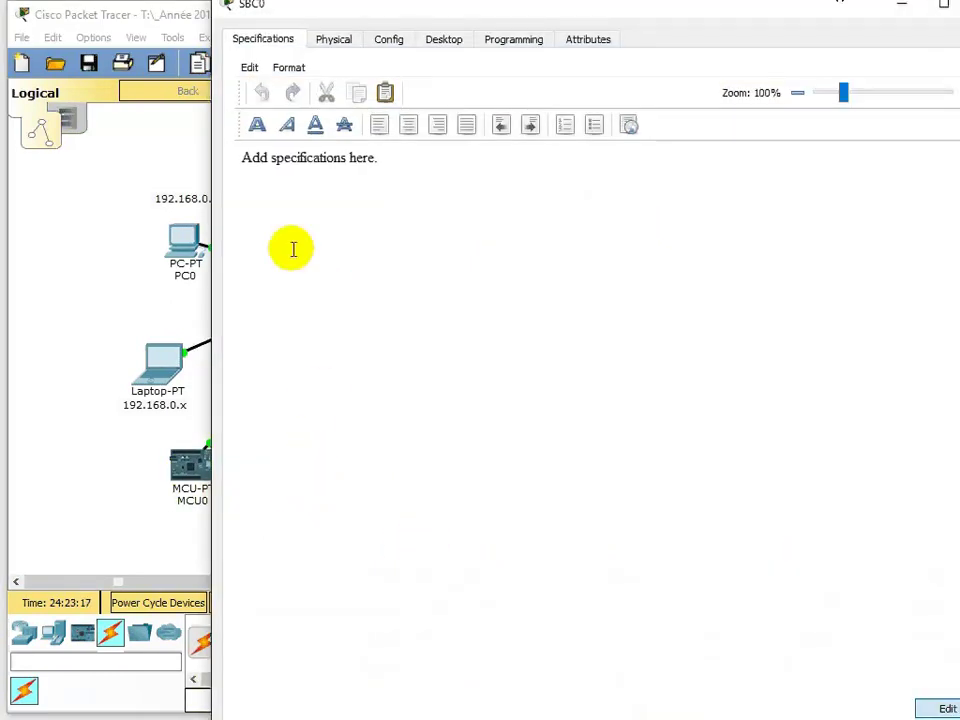
{"action": "left_click", "coordinate": [333, 43]}
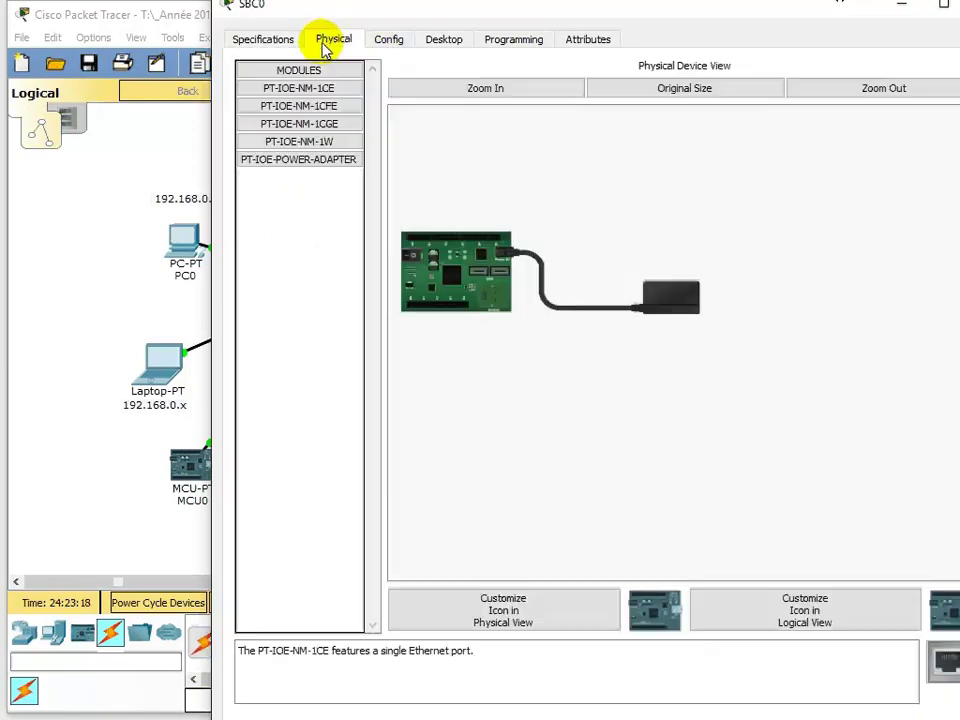
{"action": "left_click", "coordinate": [467, 90]}
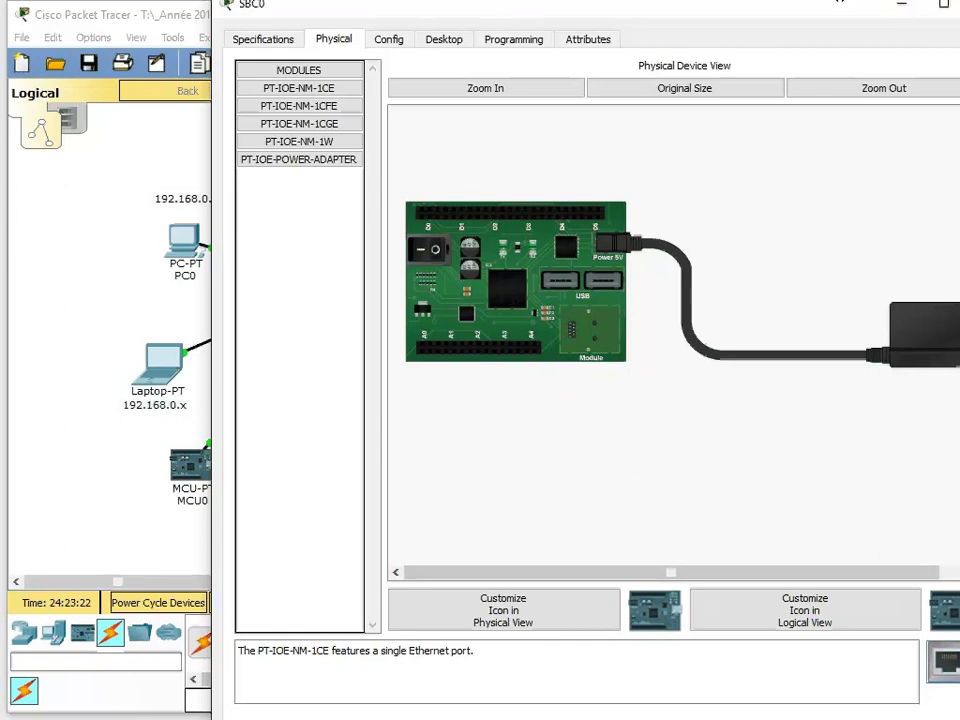
{"action": "left_click_drag", "start_coordinate": [880, 640], "coordinate": [586, 334]}
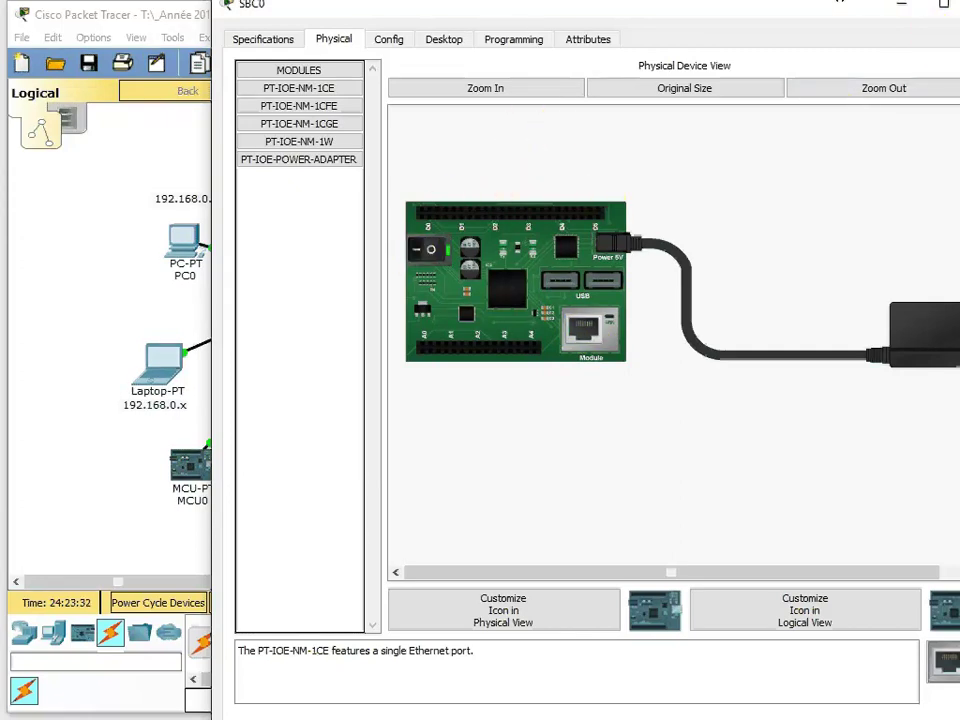
{"action": "left_click", "coordinate": [958, 5]}
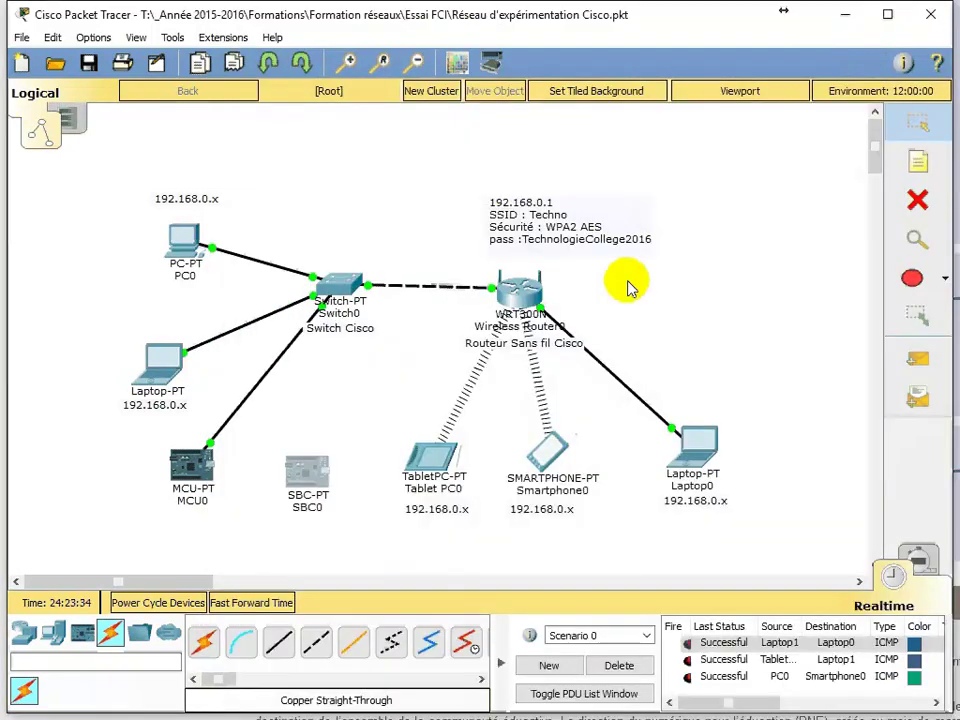
Connect SBC0's Ethernet port to Ethernet 3 on Wireless Router0 with a copper straight-through cable and fast-forward the simulation time
{"action": "left_click", "coordinate": [260, 643]}
{"action": "left_click", "coordinate": [309, 466]}
{"action": "left_click", "coordinate": [355, 518]}
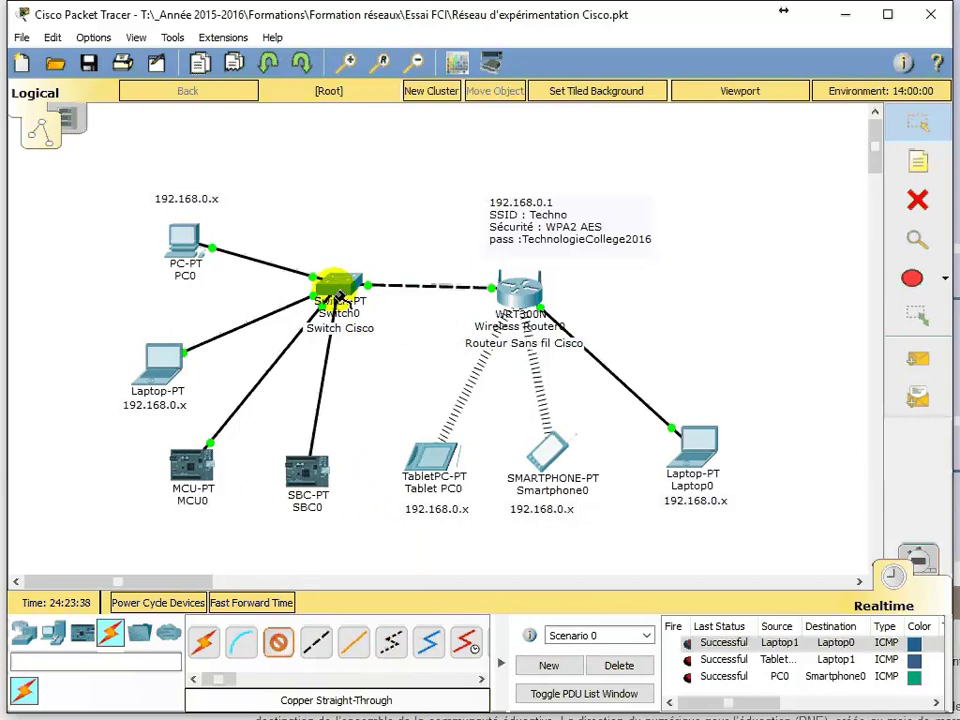
{"action": "left_click", "coordinate": [513, 290]}
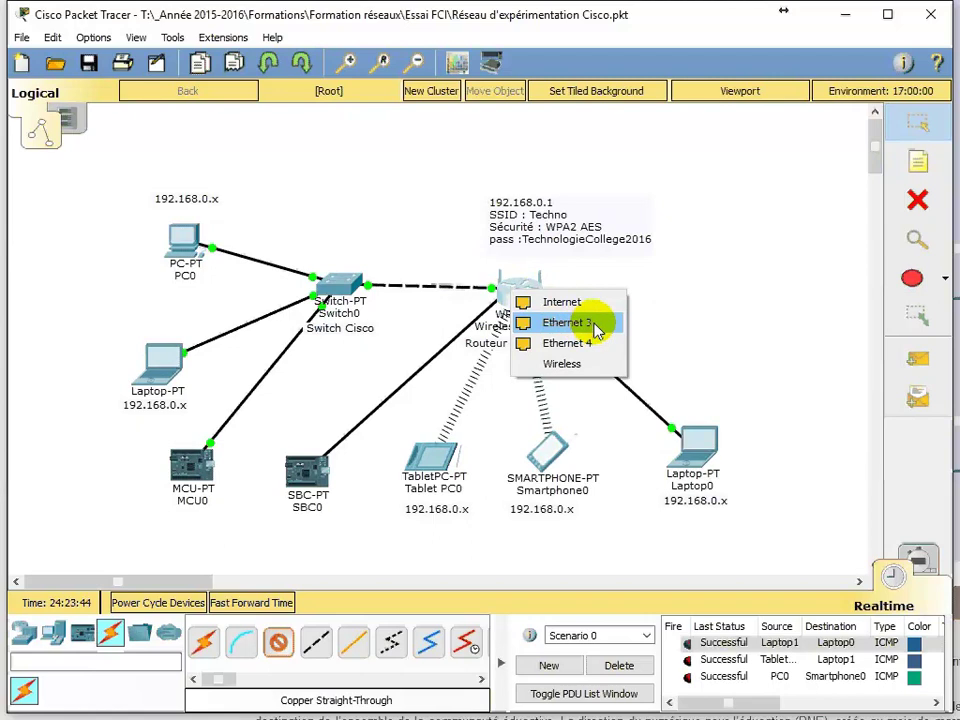
{"action": "left_click", "coordinate": [594, 323]}
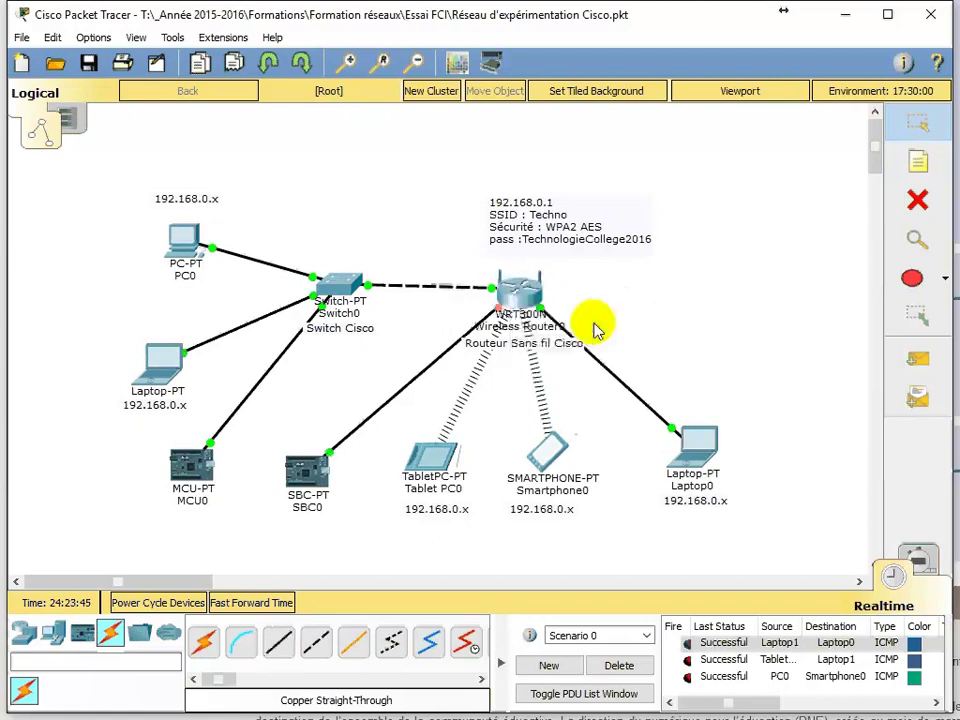
{"action": "left_click", "coordinate": [282, 606]}
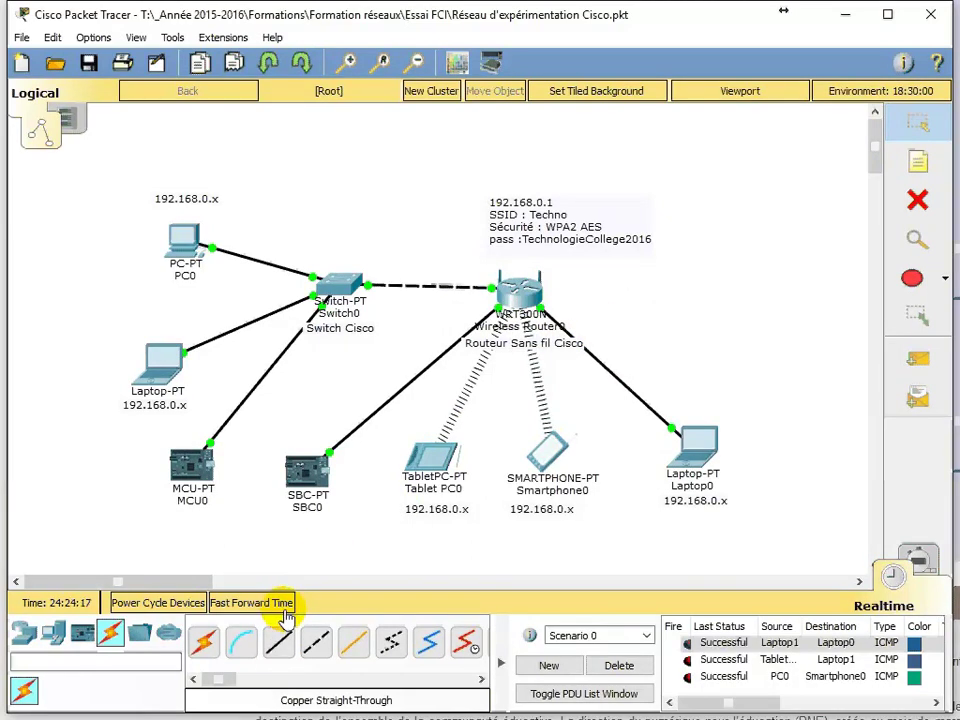
Set the IP configuration of SBC0's Ethernet0 interface to DHCP and close its window
{"action": "left_click", "coordinate": [312, 480]}
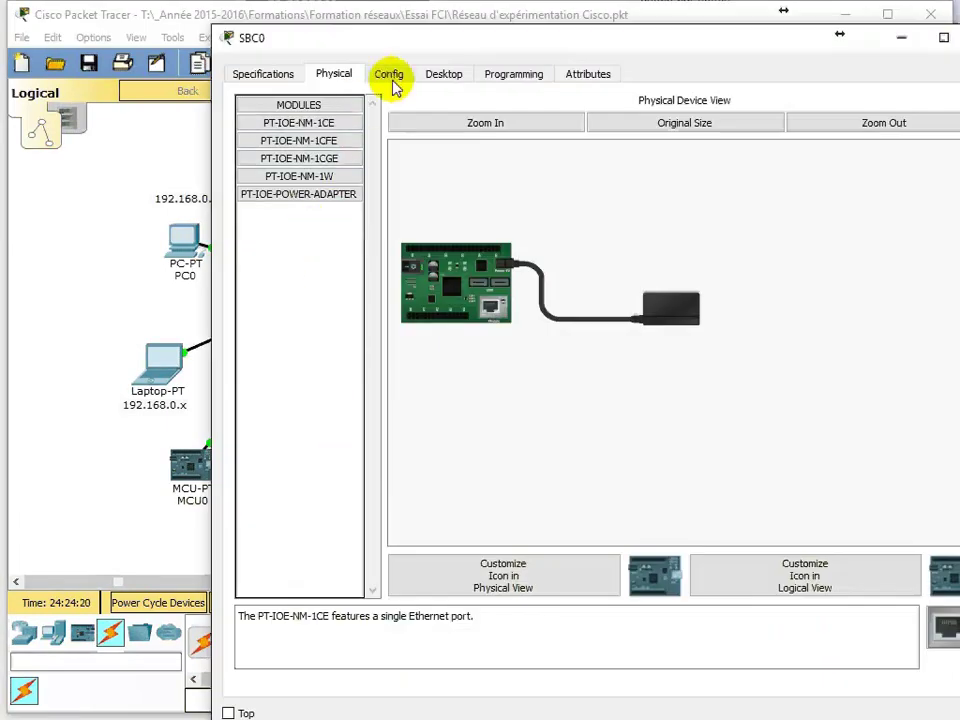
{"action": "left_click", "coordinate": [444, 80]}
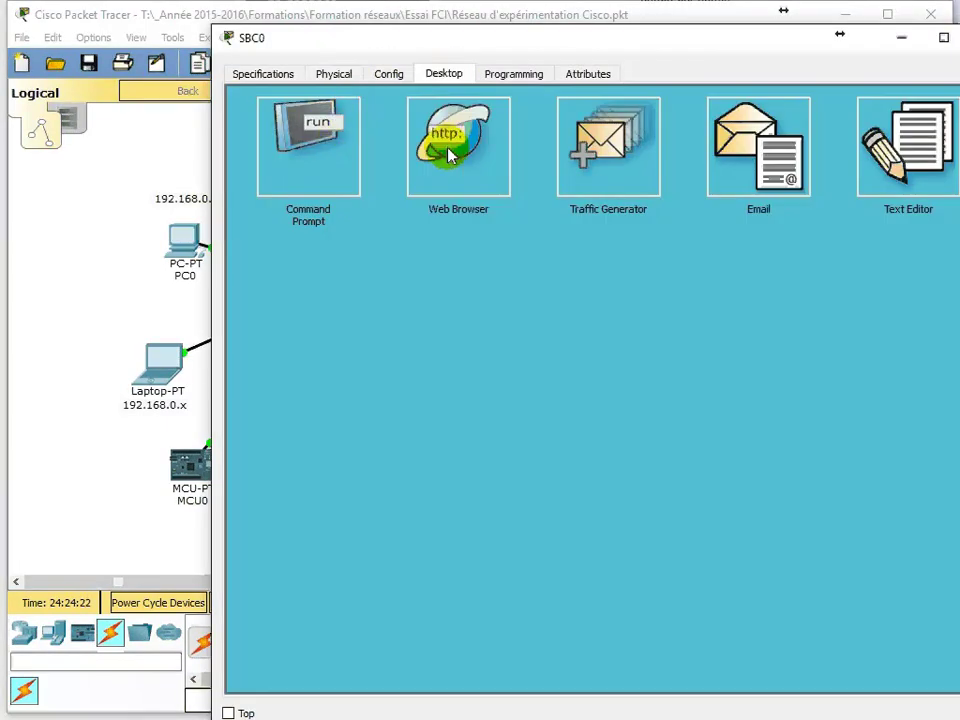
{"action": "left_click", "coordinate": [382, 78]}
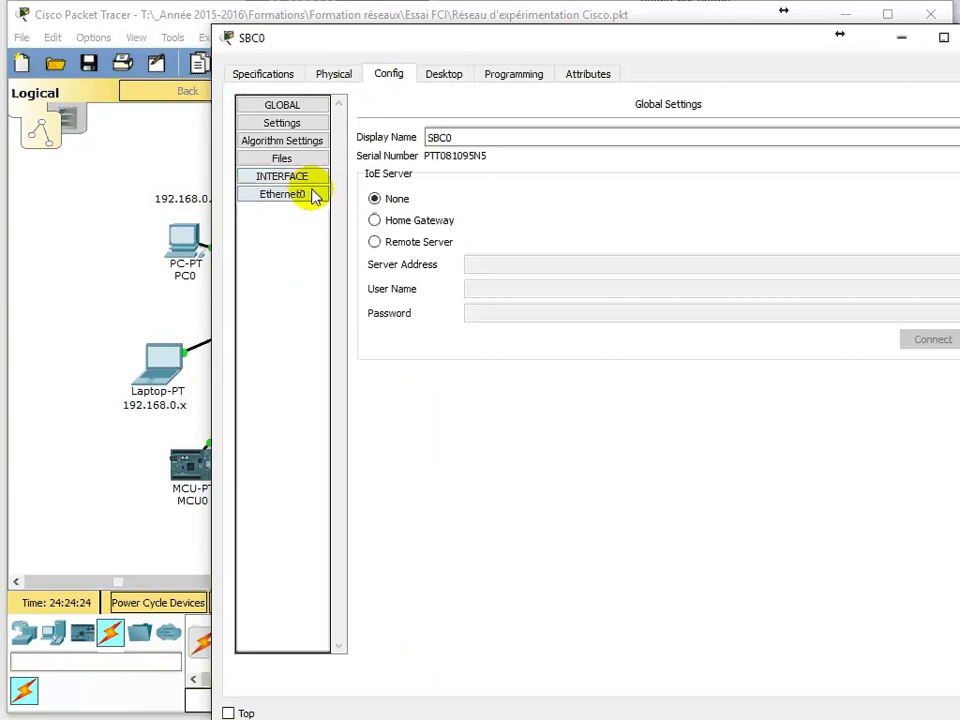
{"action": "left_click", "coordinate": [314, 194]}
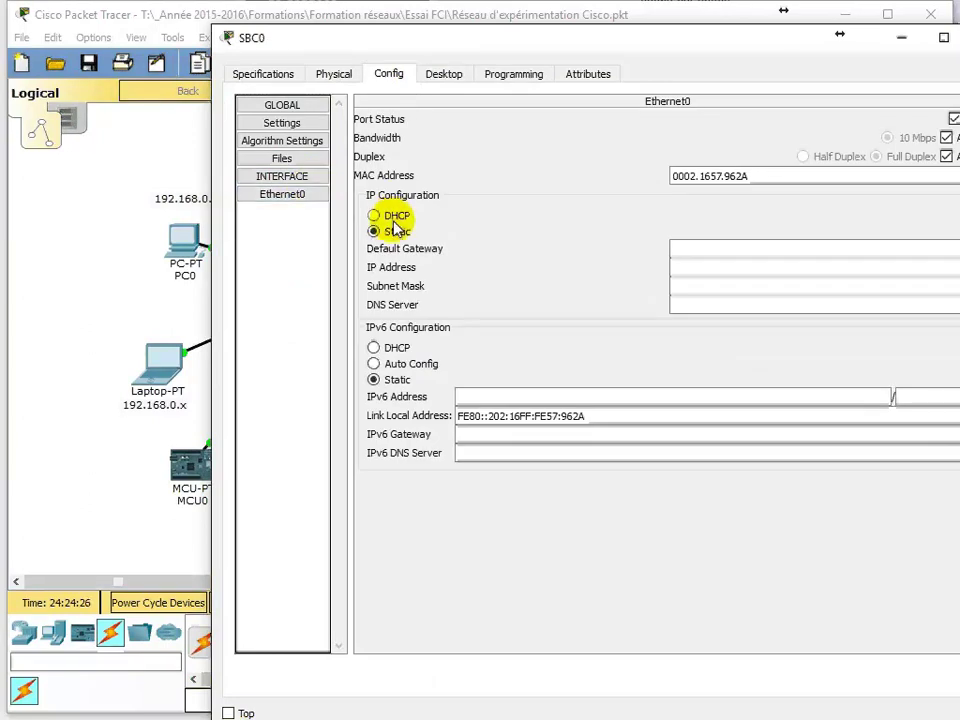
{"action": "left_click", "coordinate": [376, 215]}
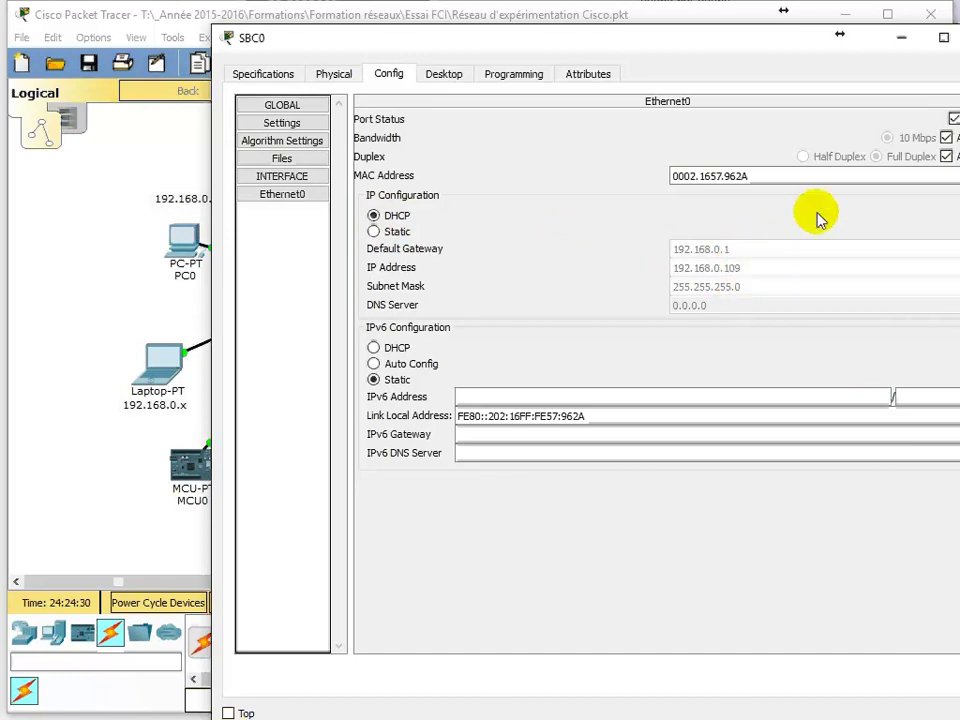
{"action": "left_click", "coordinate": [959, 38]}
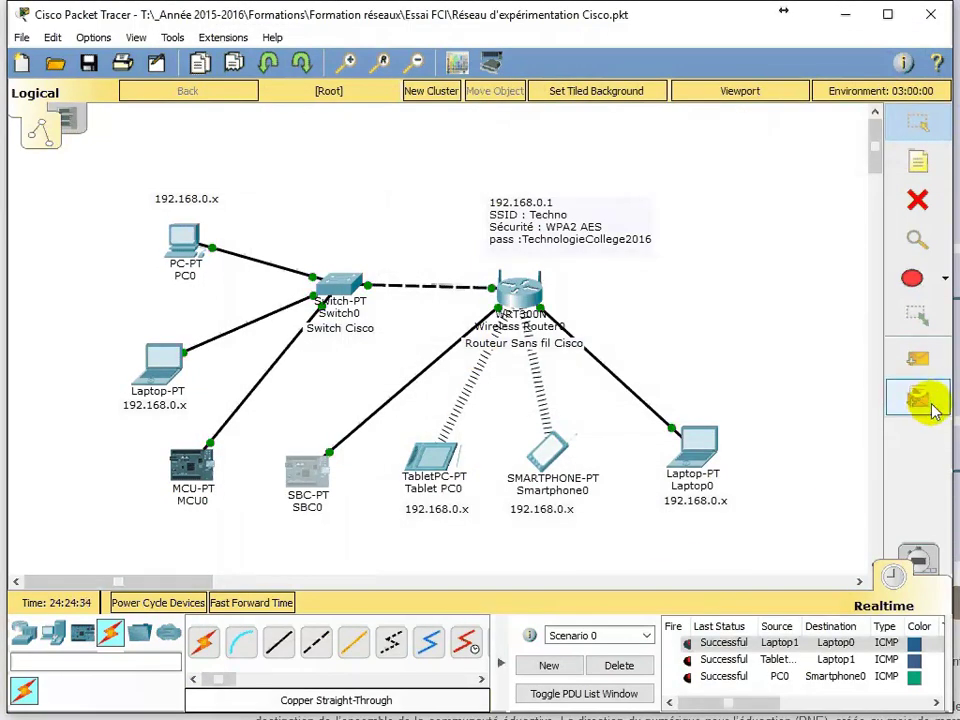
Send a simple test PDU from MCU0 to Tablet PC0
{"action": "left_click", "coordinate": [919, 362]}
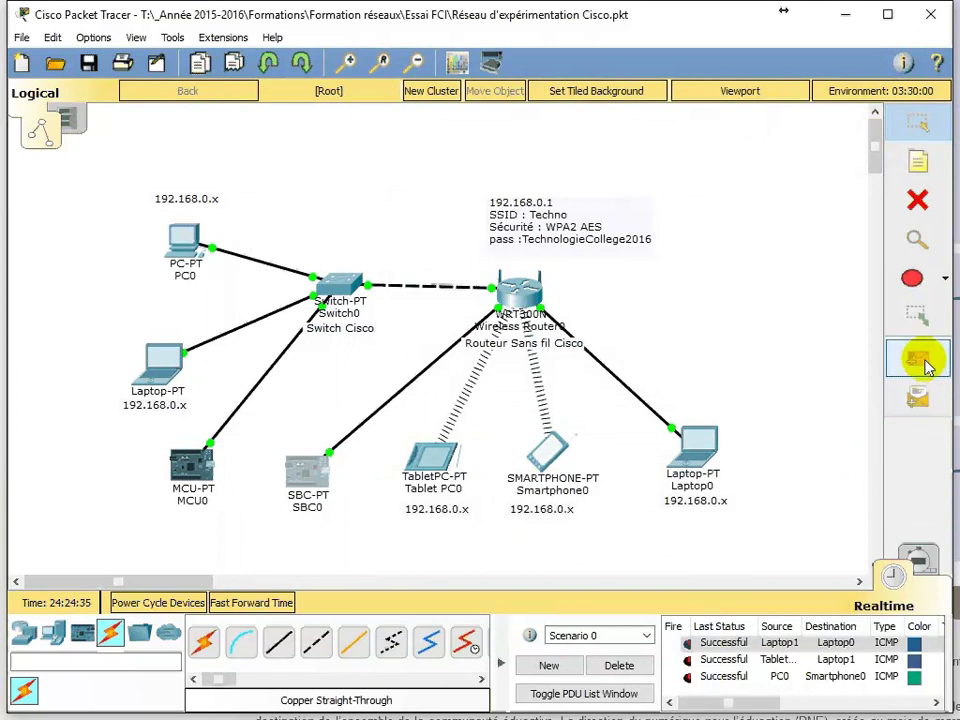
{"action": "left_click", "coordinate": [190, 478]}
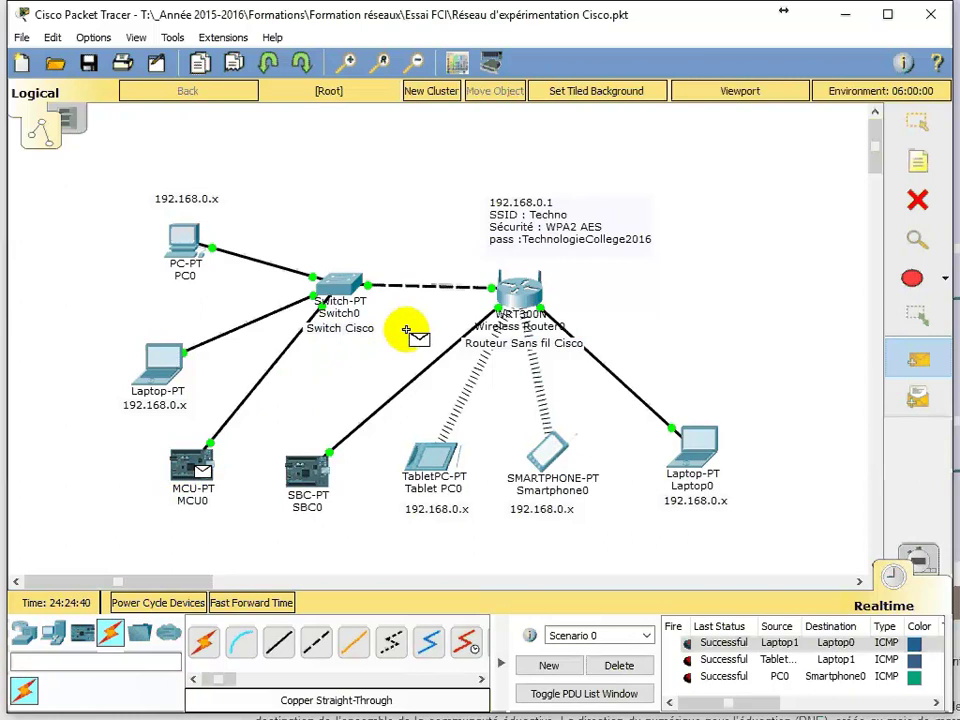
{"action": "left_click", "coordinate": [435, 462]}
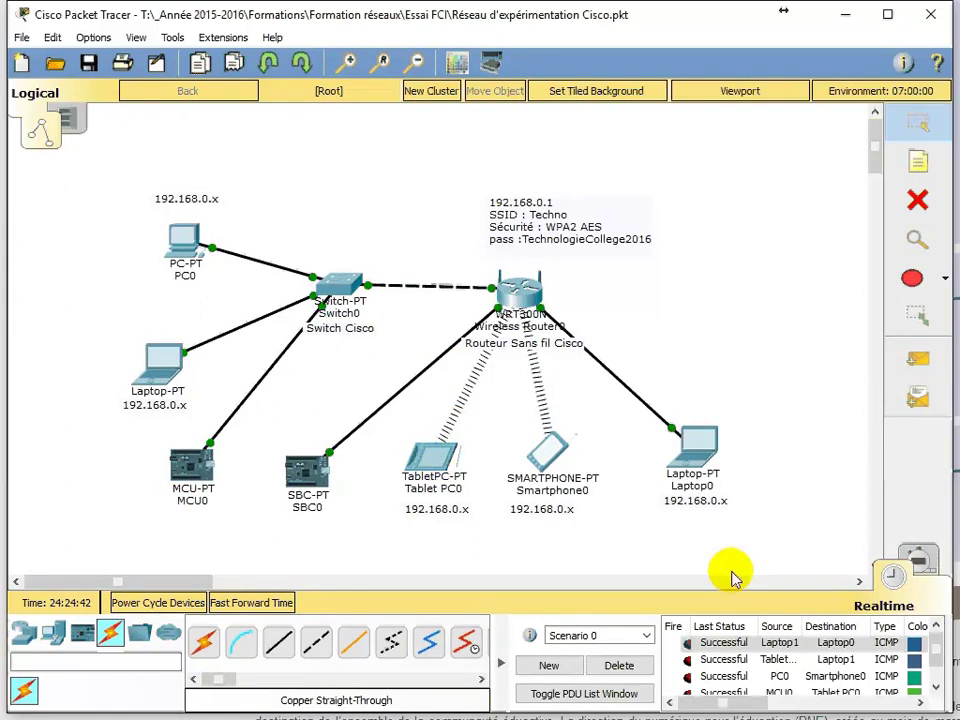
Delete the current scenario's PDU entries and send a simple test PDU from SBC0 to PC0
{"action": "left_click", "coordinate": [619, 665]}
{"action": "left_click", "coordinate": [920, 362]}
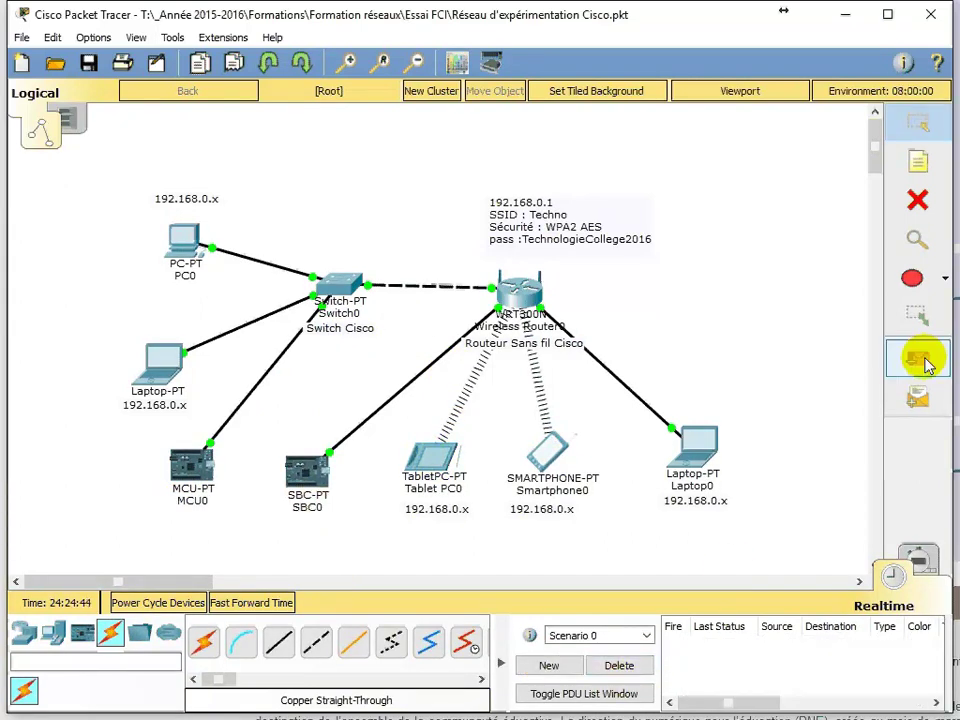
{"action": "left_click", "coordinate": [299, 468]}
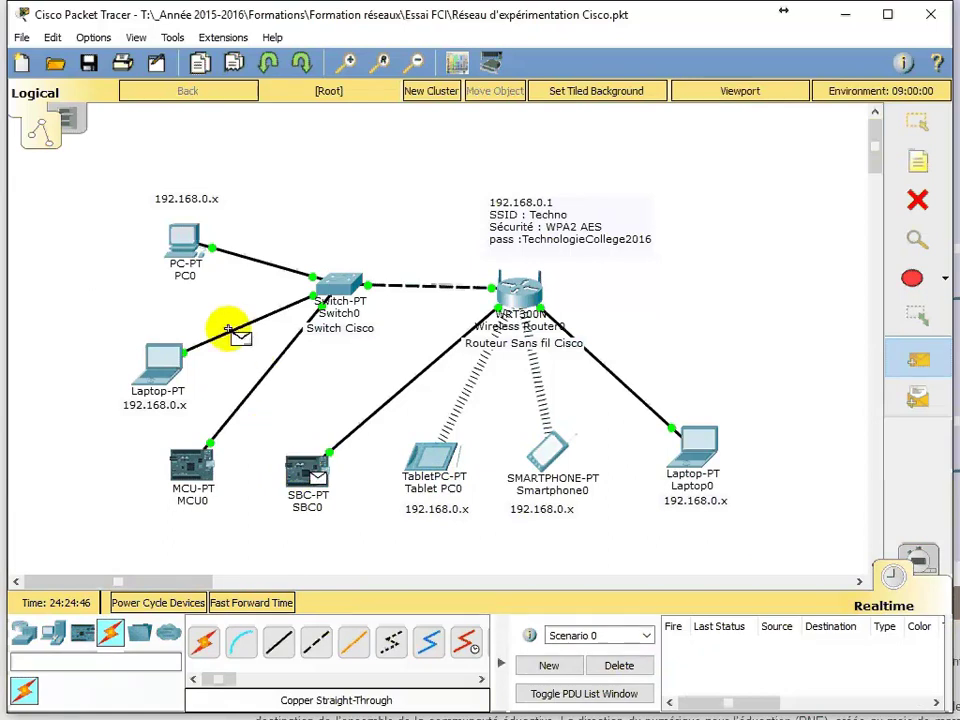
{"action": "left_click", "coordinate": [178, 240]}
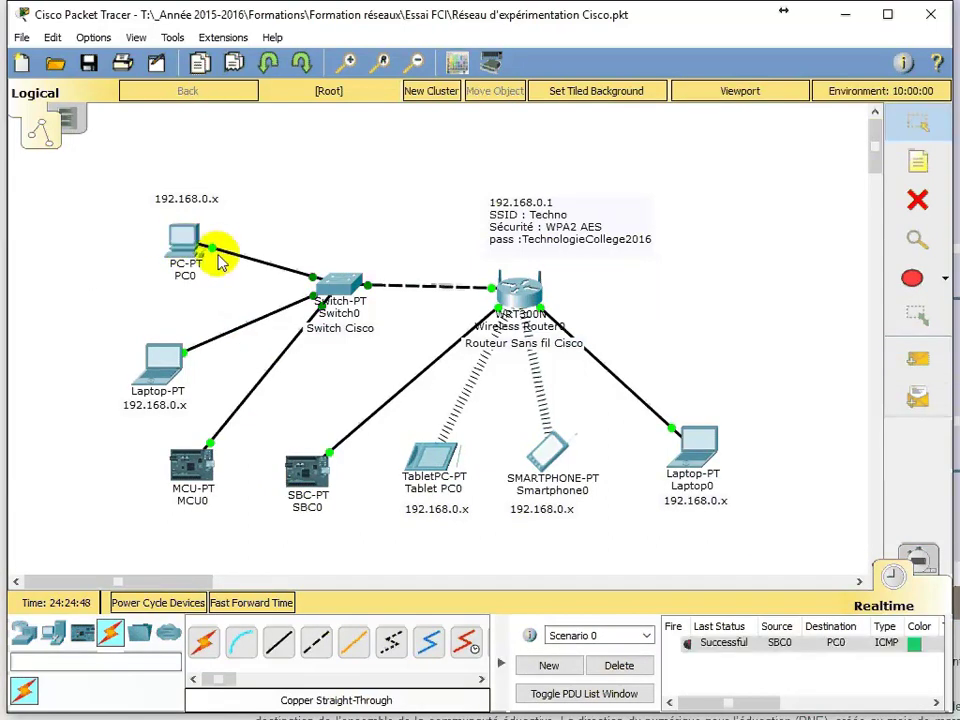
Send a simple test PDU from SBC0 to MCU0
{"action": "left_click", "coordinate": [916, 359]}
{"action": "left_click", "coordinate": [301, 478]}
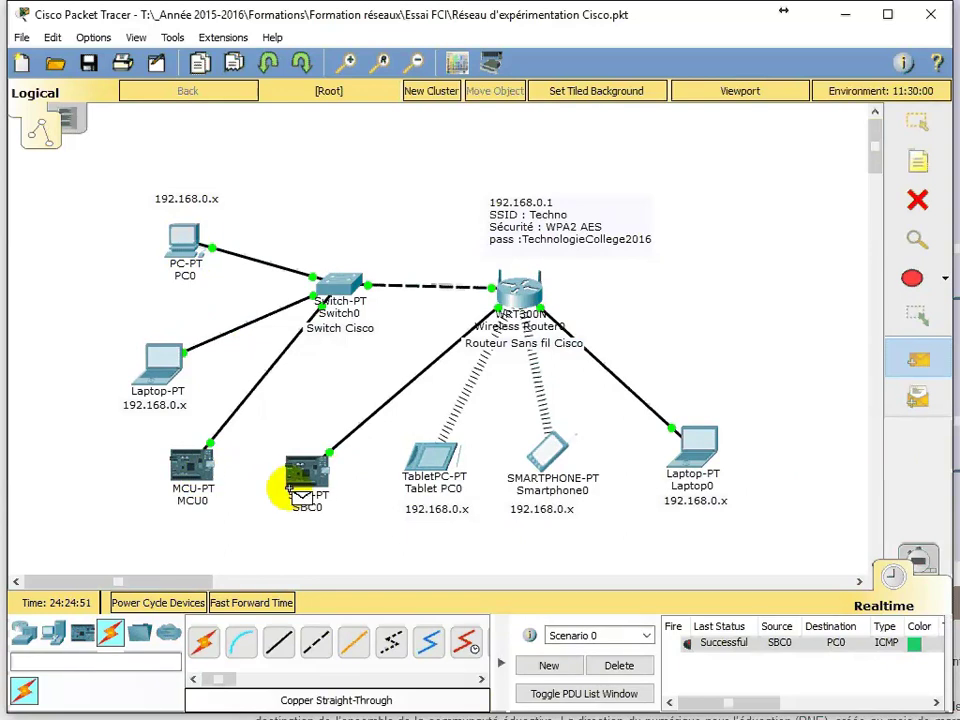
{"action": "left_click", "coordinate": [192, 466]}
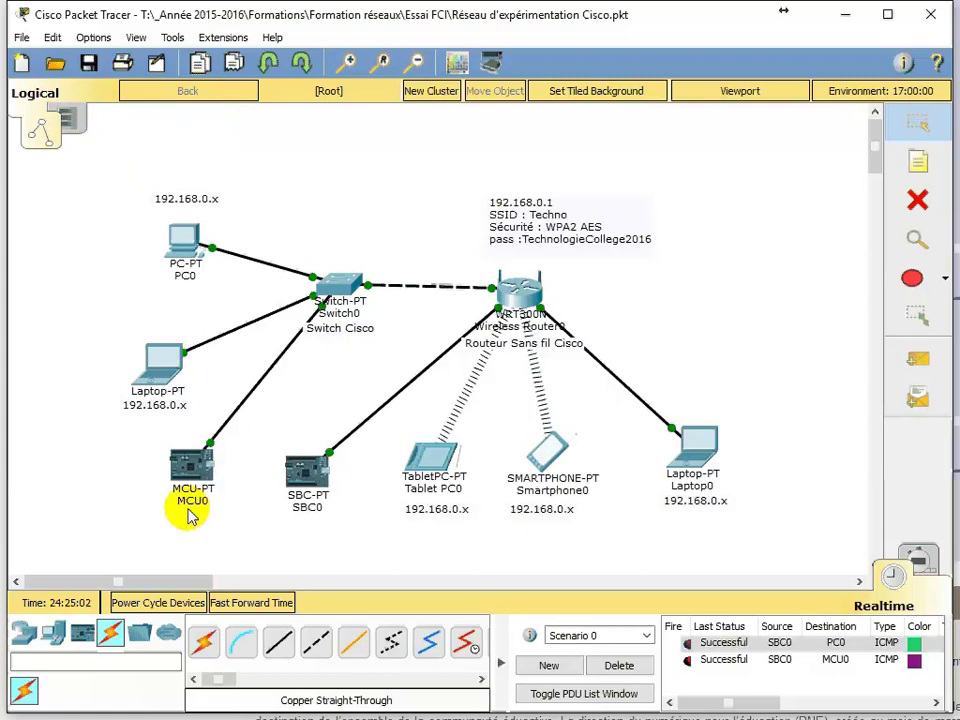
Place a note reading "arduino avec ethernet" in the empty area below MCU0
{"action": "left_click", "coordinate": [925, 165]}
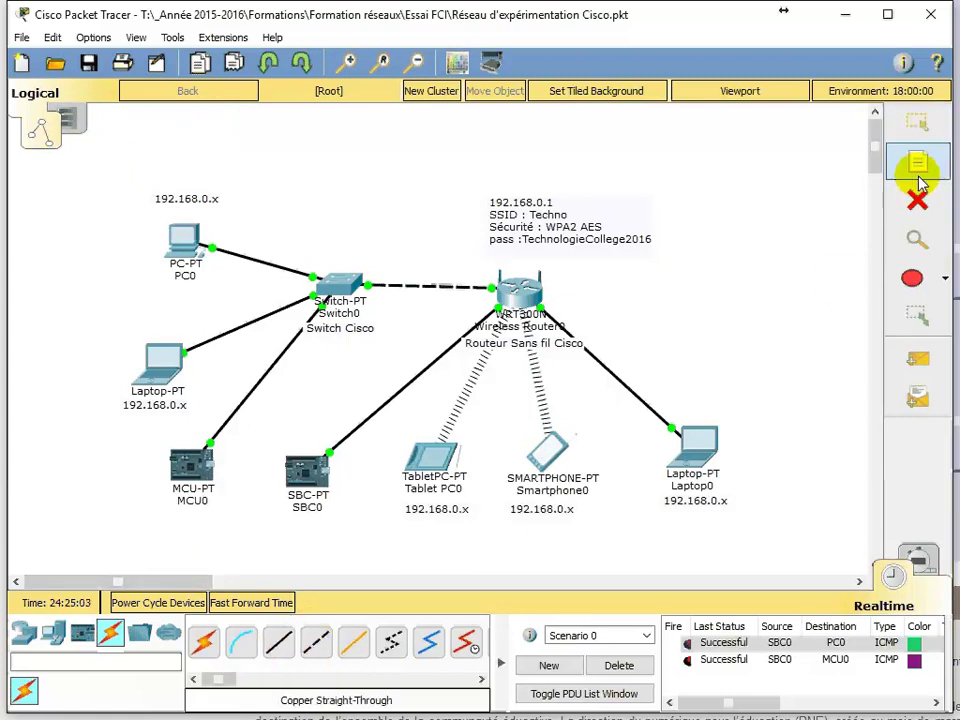
{"action": "left_click", "coordinate": [162, 536]}
{"action": "type", "text": "ar"}
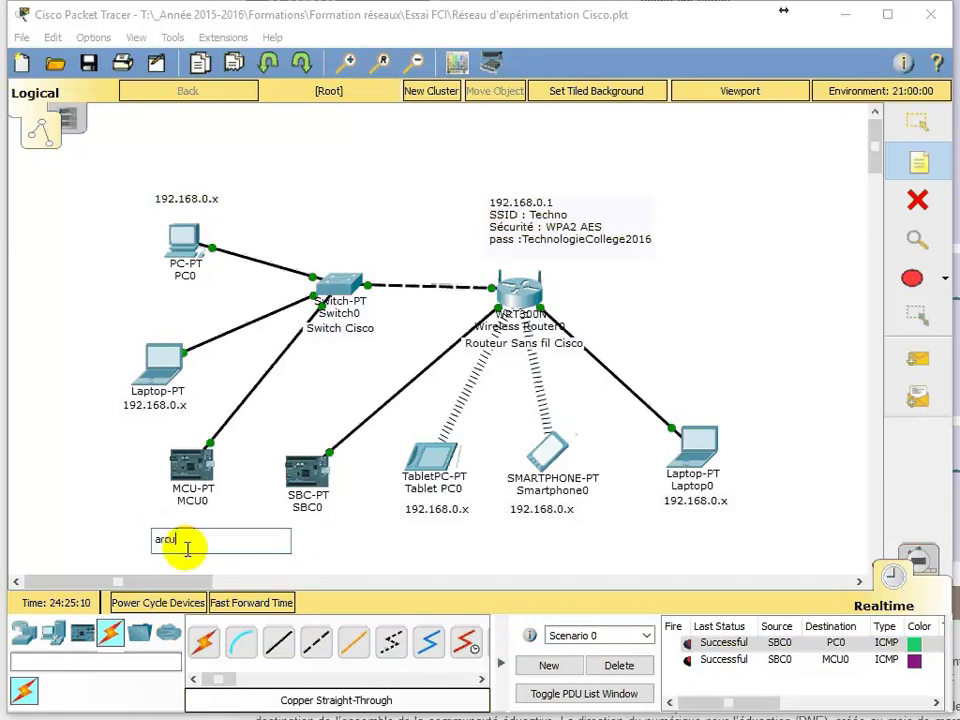
{"action": "type", "text": "duino avec ethernet"}
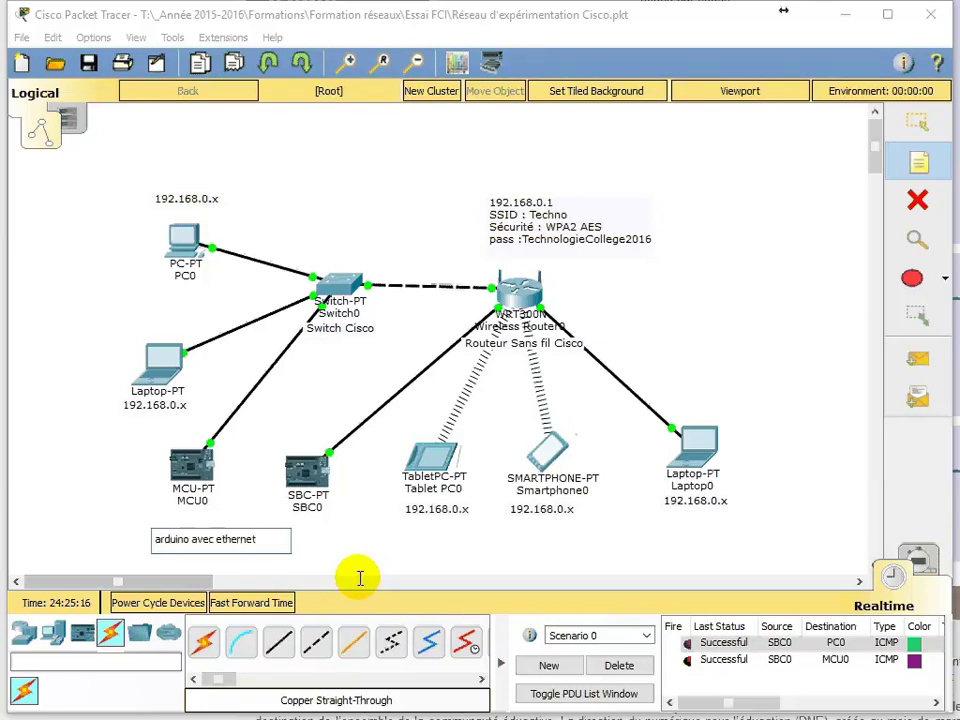
Add a note reading "Raspberry Pi 3", position it under SBC0, and move the "arduino avec ethernet" note directly under MCU0
{"action": "left_click", "coordinate": [87, 537]}
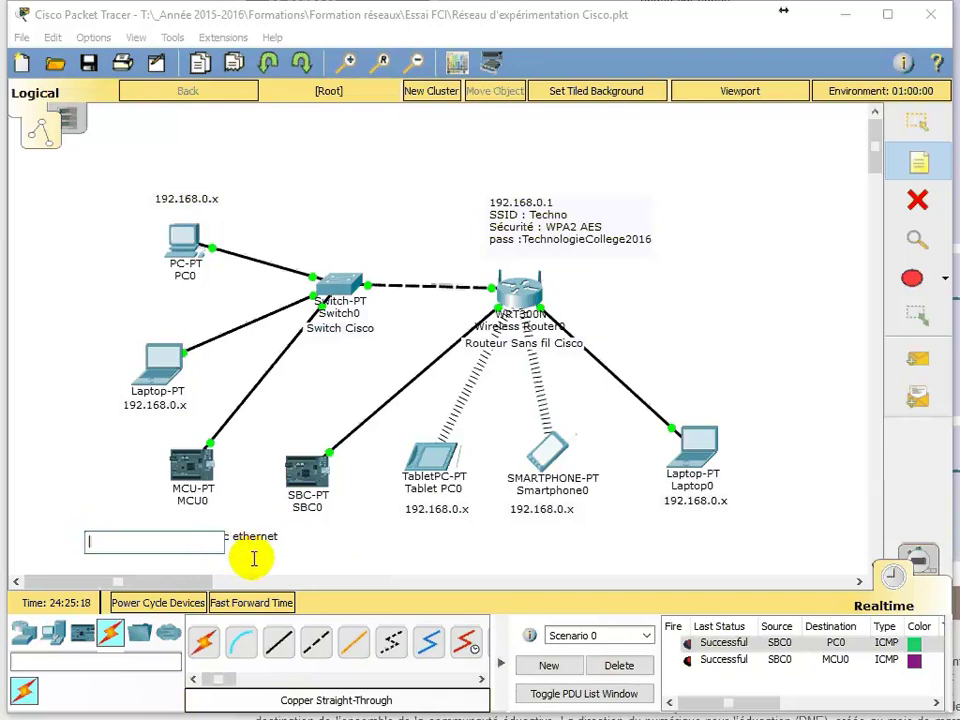
{"action": "type", "text": "Raspberry Pi 3"}
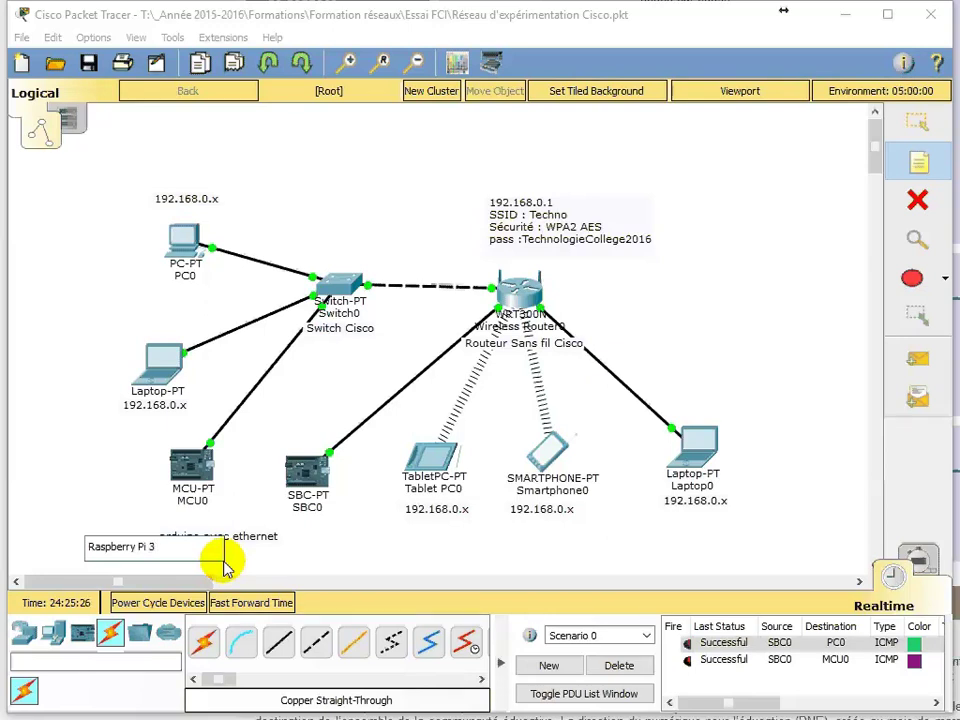
{"action": "left_click", "coordinate": [283, 557]}
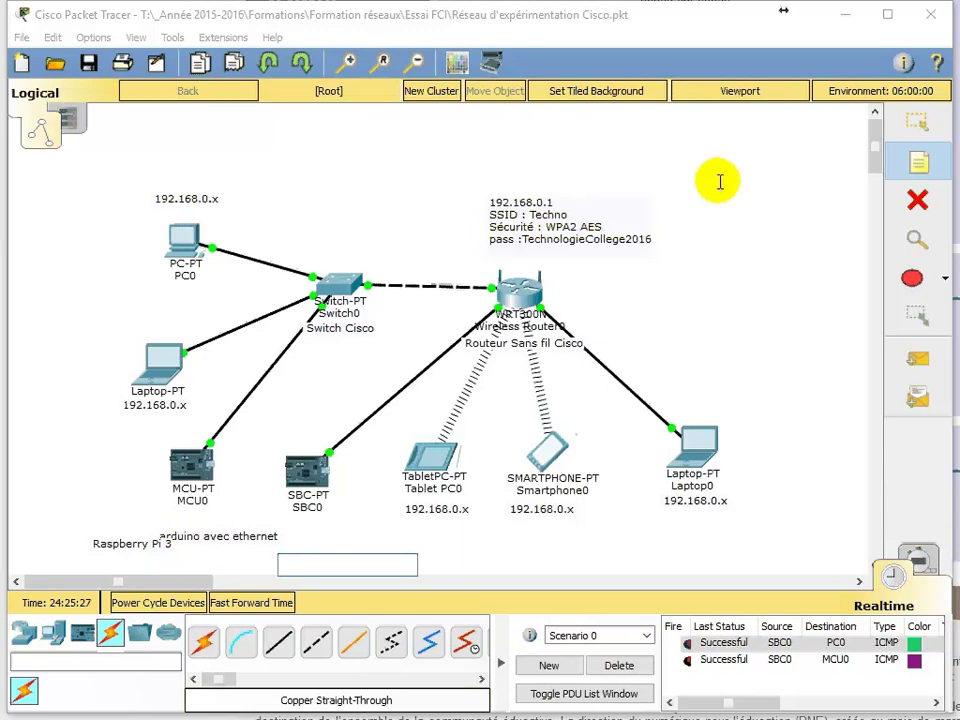
{"action": "left_click", "coordinate": [917, 124]}
{"action": "left_click_drag", "start_coordinate": [129, 549], "coordinate": [211, 523]}
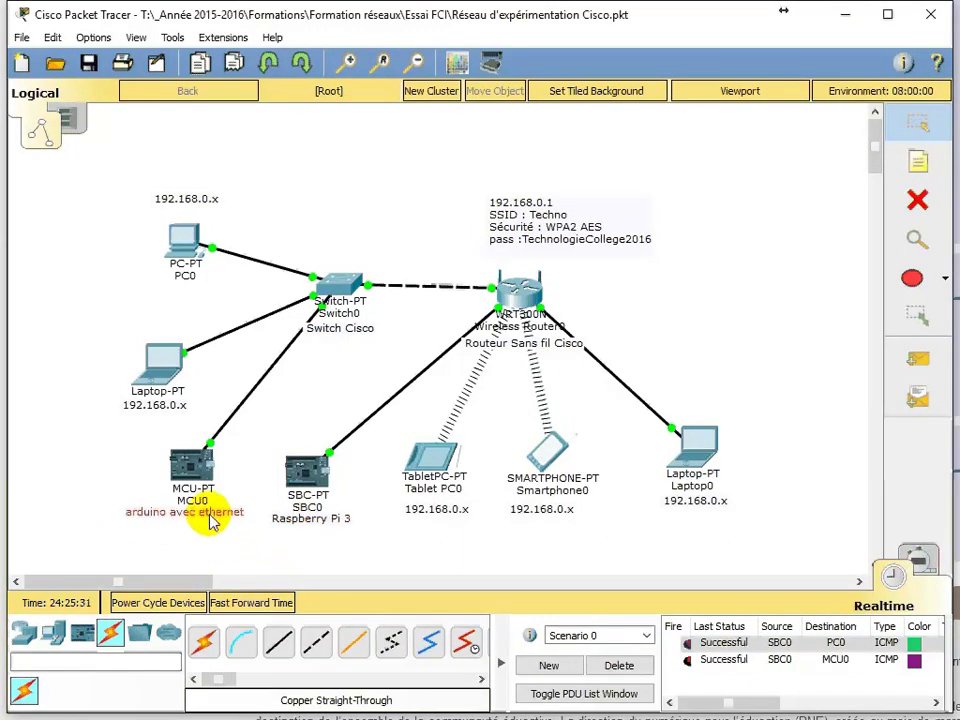